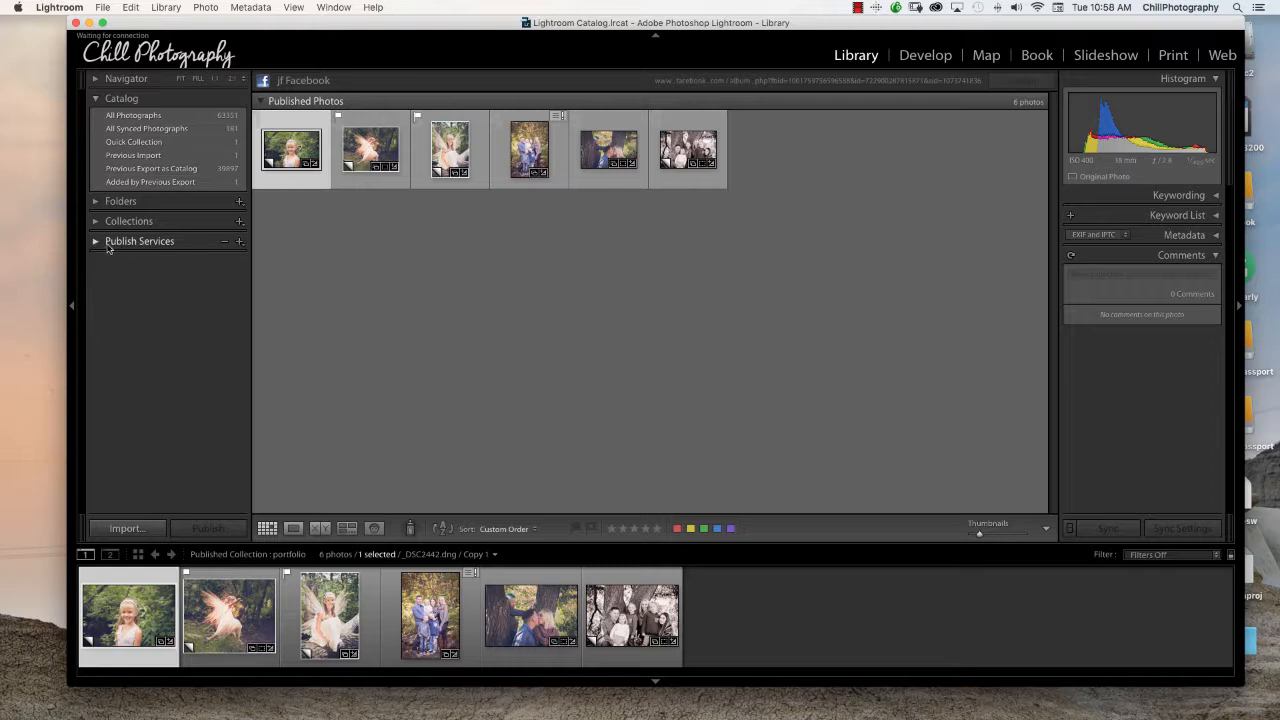
# - Expand Publish Services and the first two Facebook services to show their albums
pyautogui.click(96, 245)
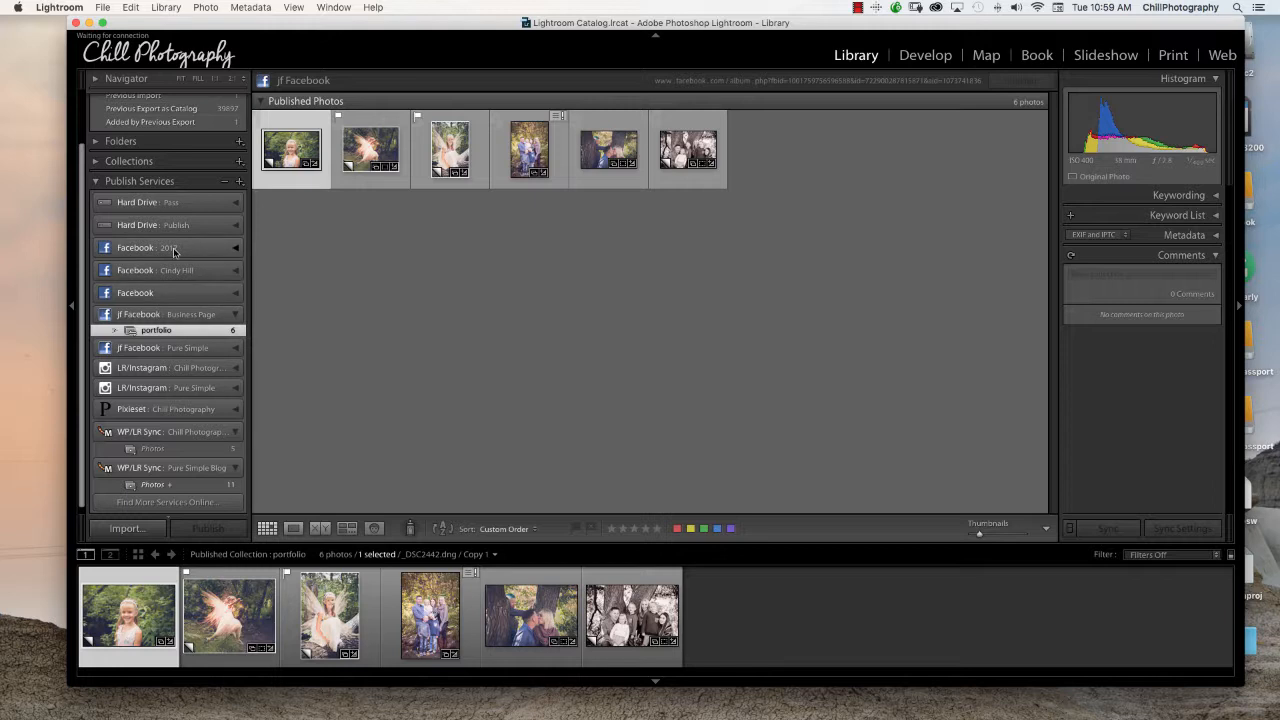
pyautogui.click(237, 251)
pyautogui.click(235, 288)
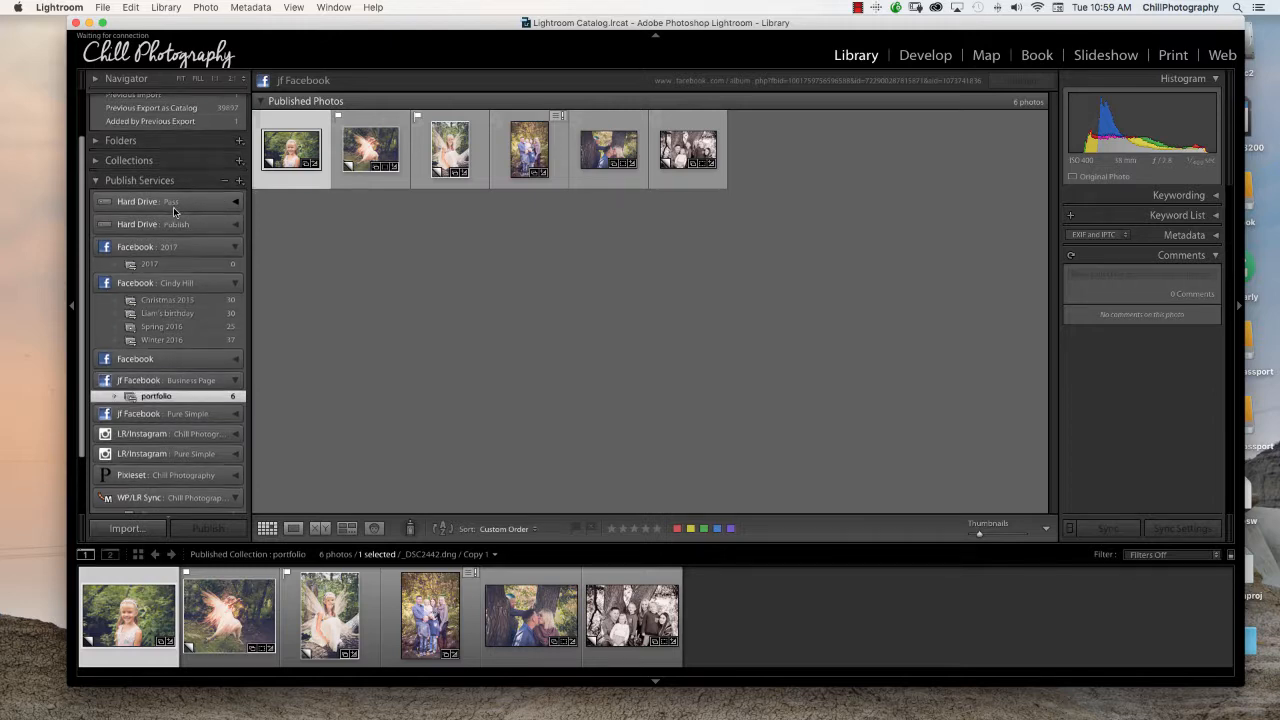
# - Expand the Pixieset service and open the Highlights set in its expanded fall collection
pyautogui.scroll(-3, 175, 210)
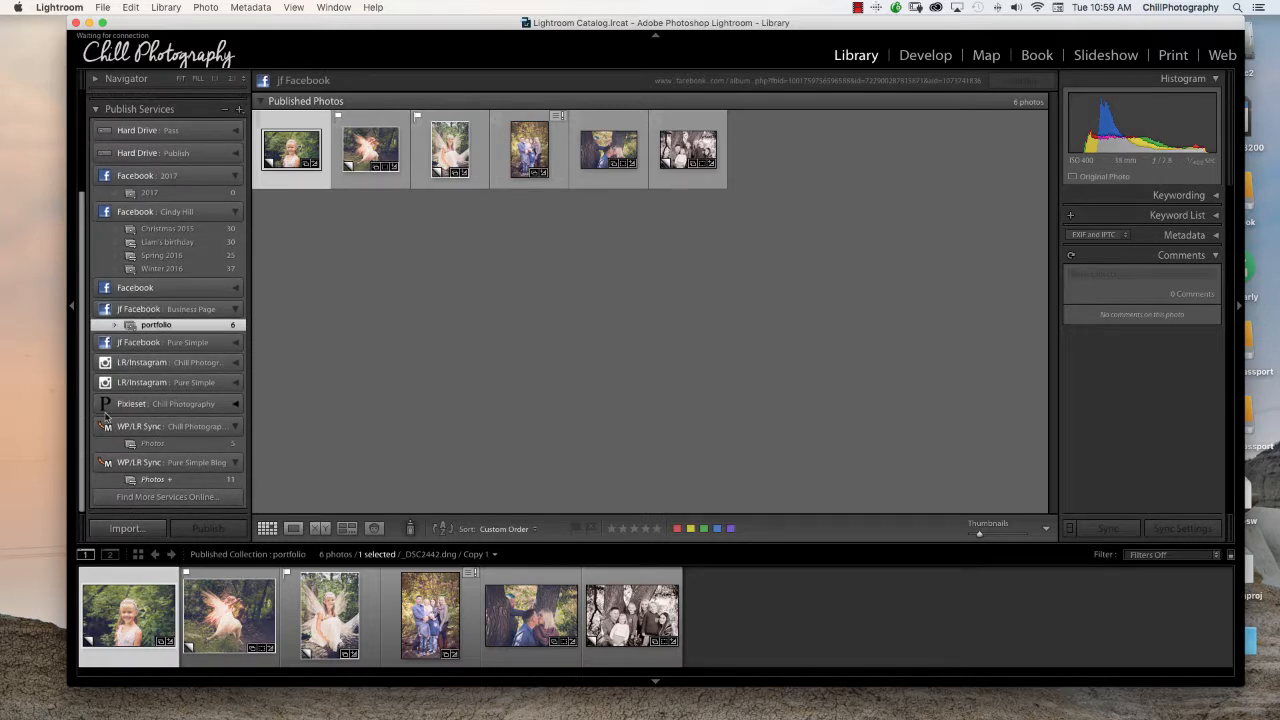
pyautogui.click(239, 408)
pyautogui.scroll(-5, 177, 400)
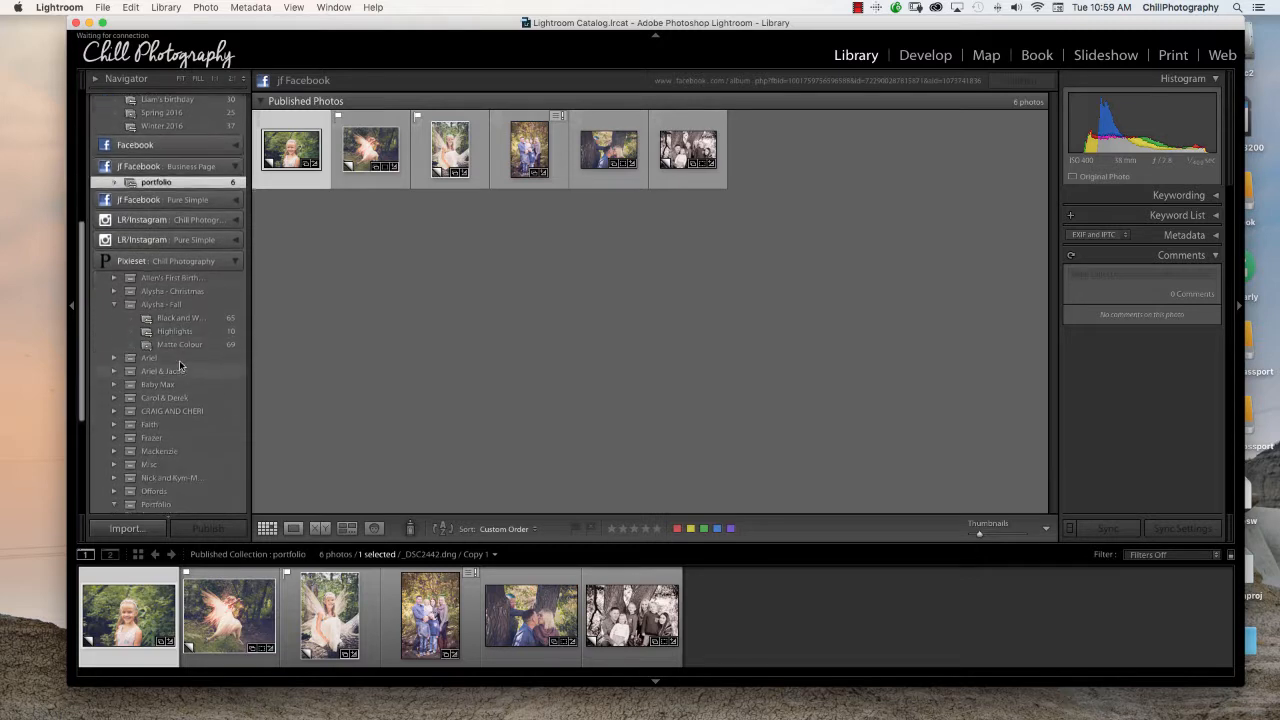
pyautogui.scroll(-2, 140, 260)
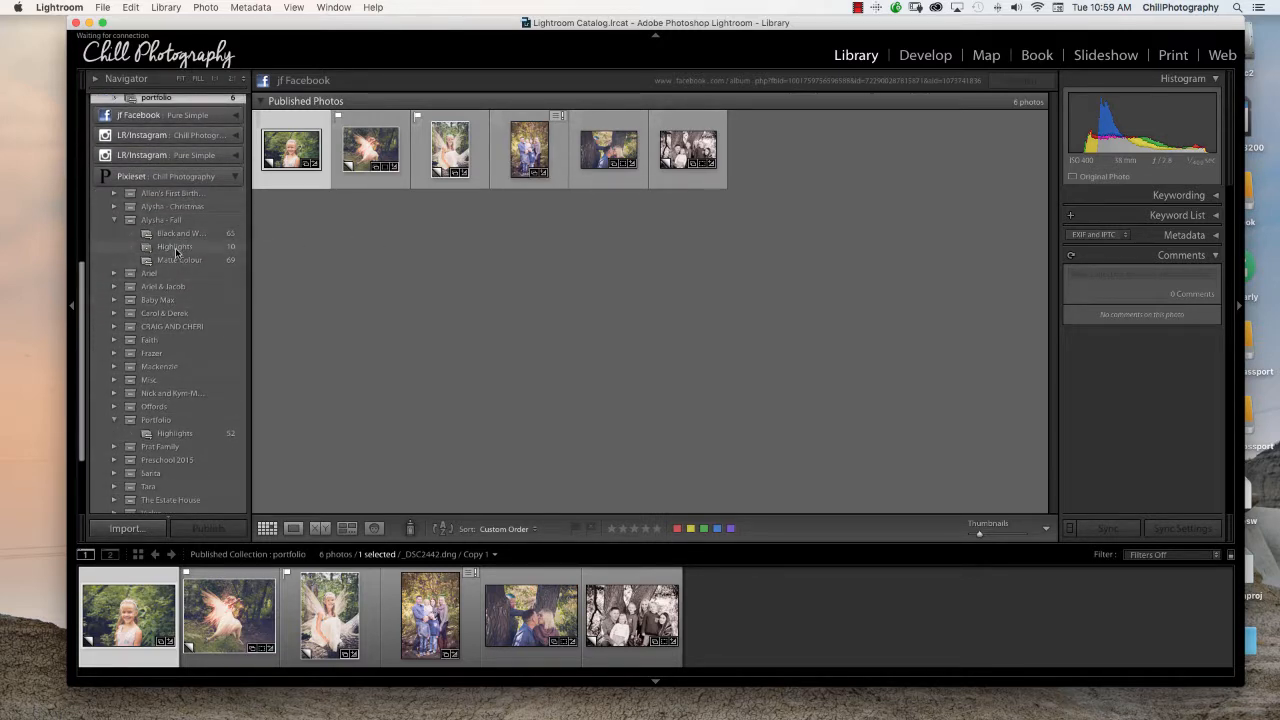
pyautogui.click(175, 247)
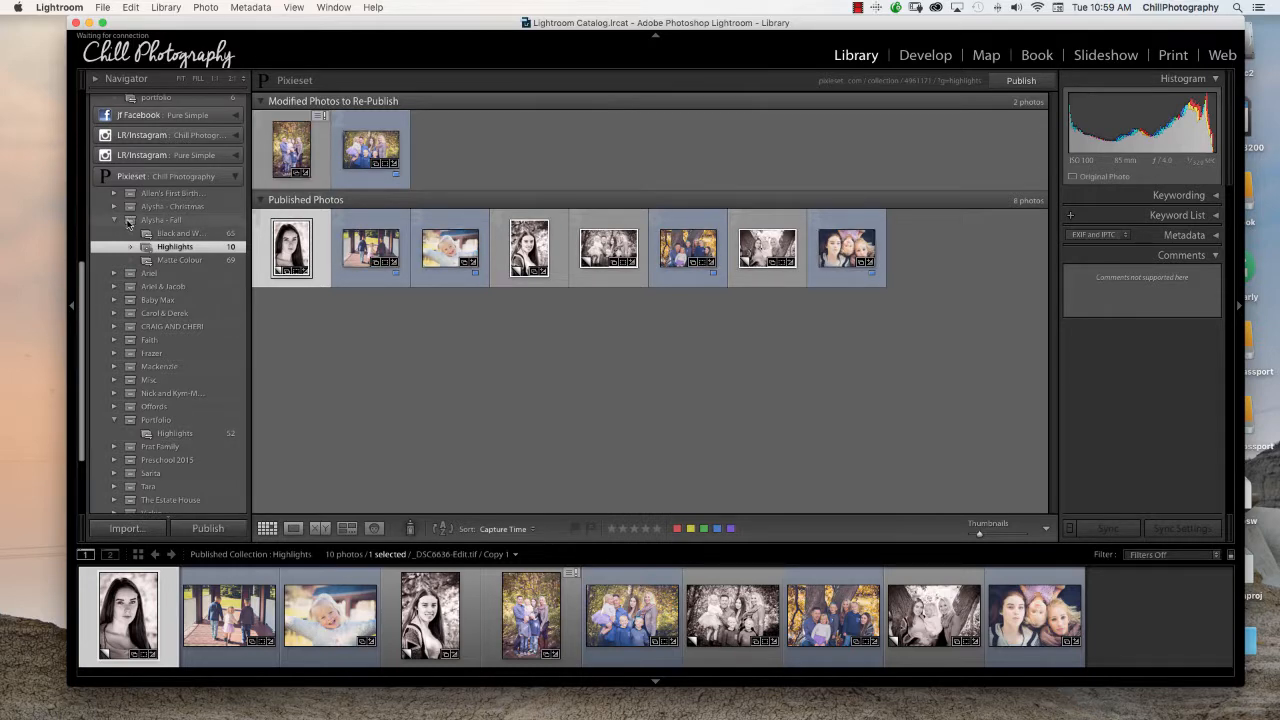
# - Review the commands available for the Pixieset fall collection and its black-and-white set without running any
pyautogui.rightClick(127, 220)
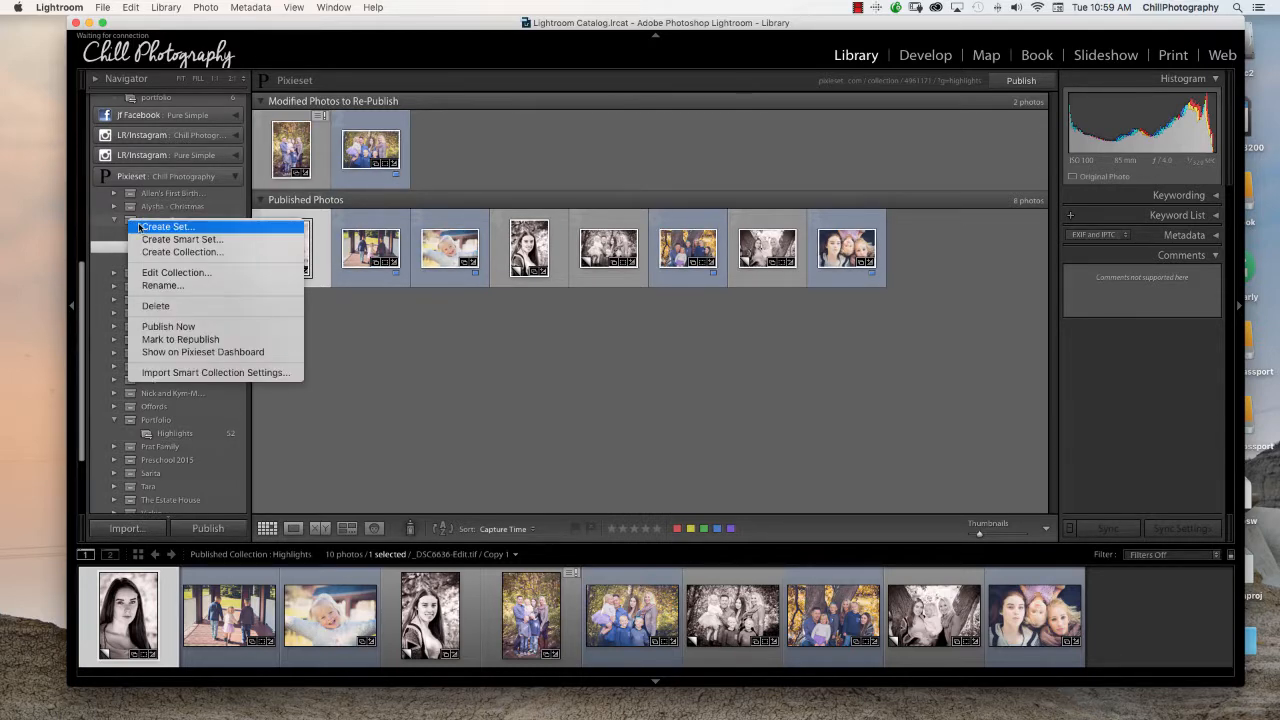
pyautogui.click(112, 234)
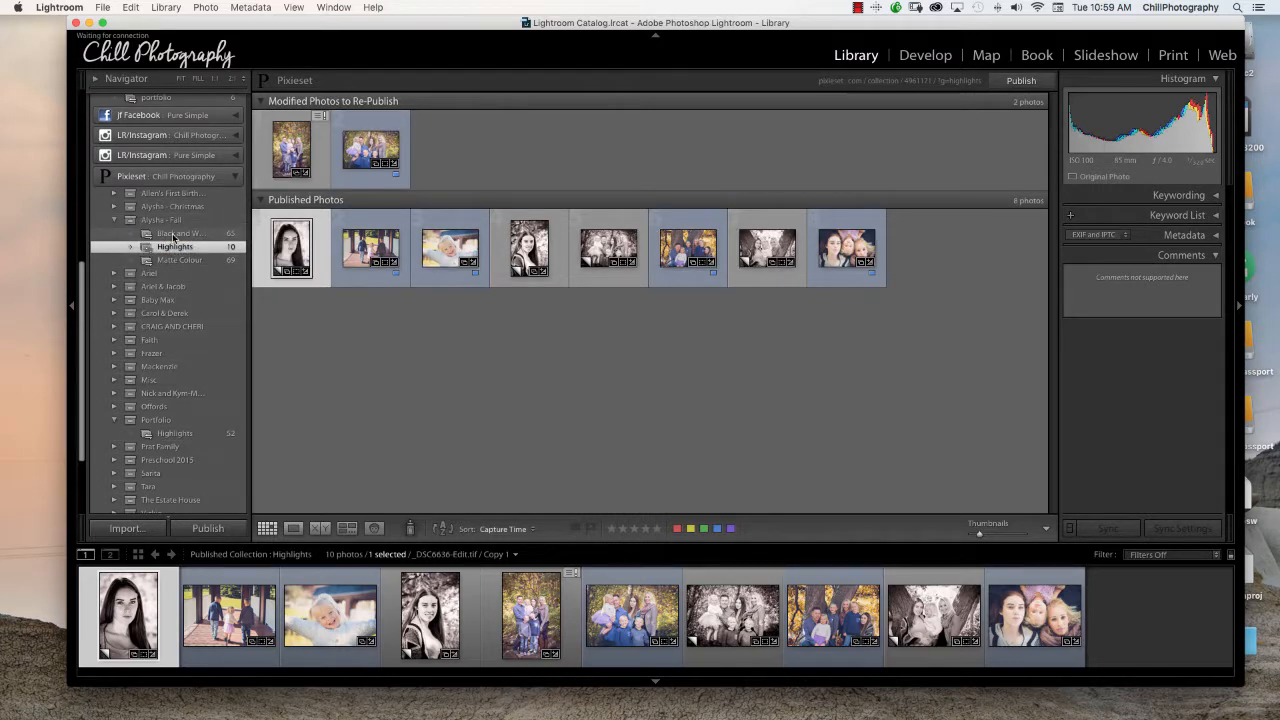
pyautogui.rightClick(172, 240)
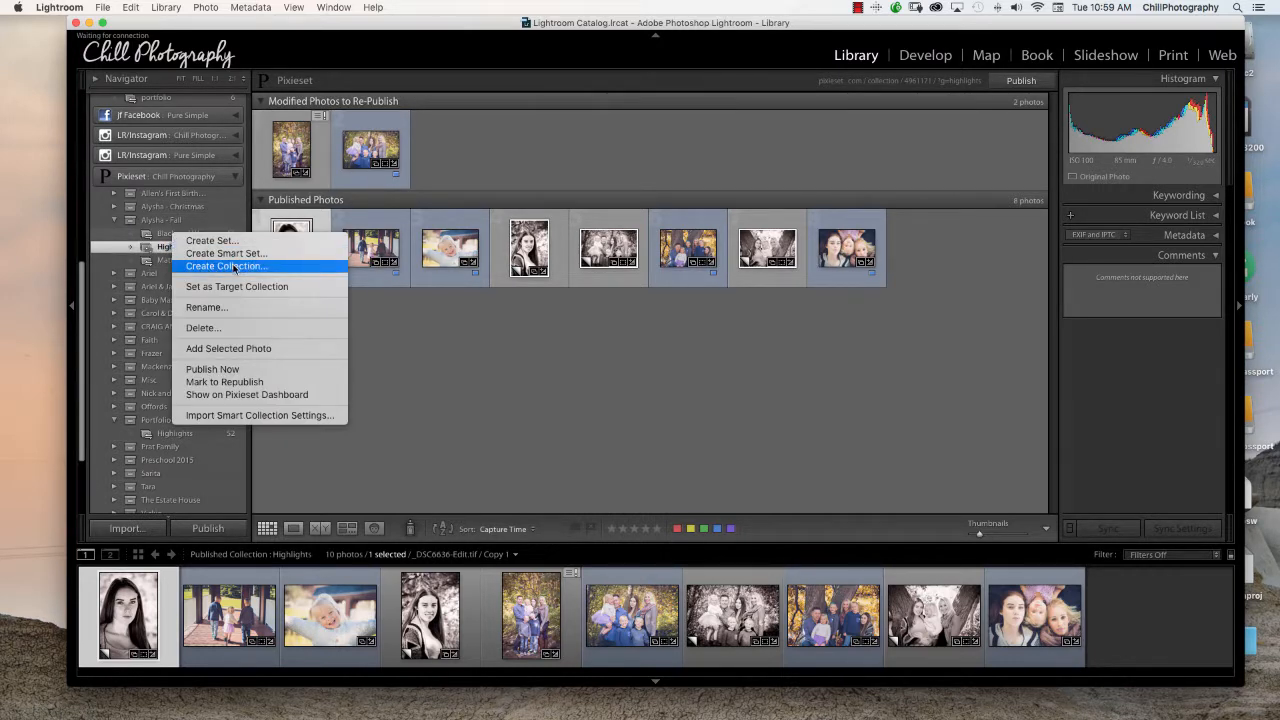
pyautogui.click(104, 239)
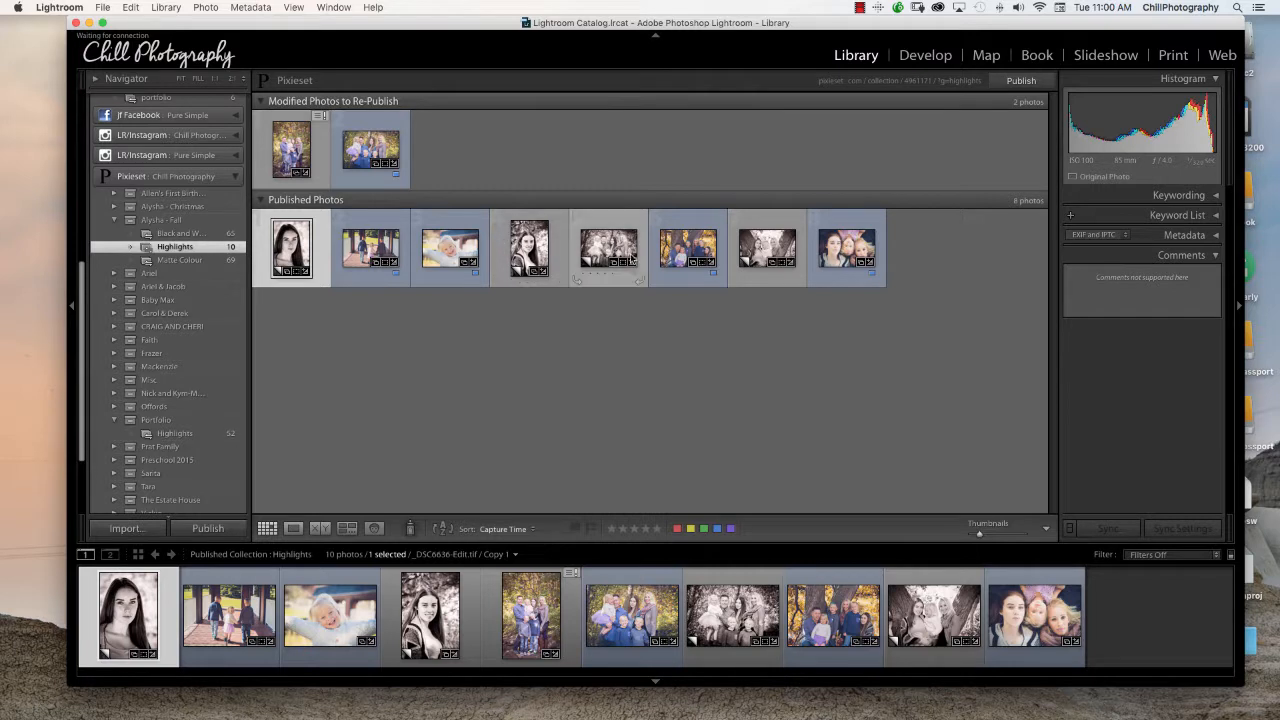
# - Browse the photos in the fall collection's Matte Colour and Black and White sets
pyautogui.click(186, 260)
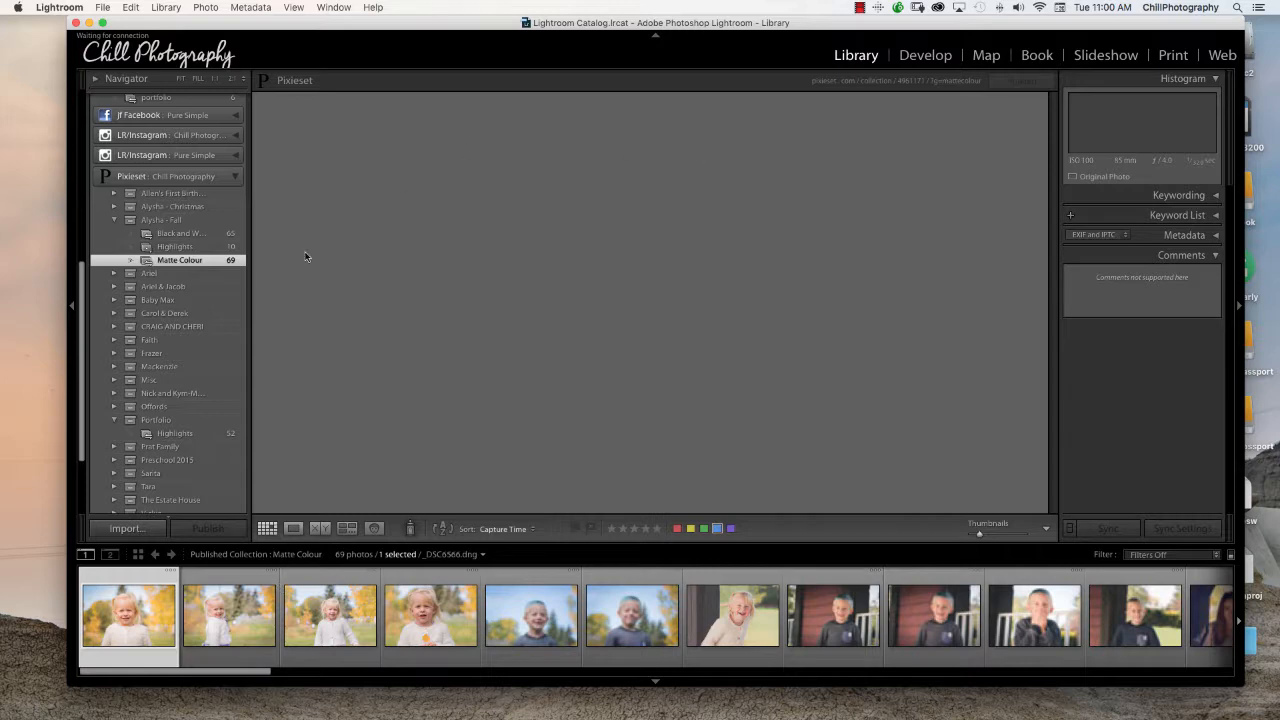
pyautogui.scroll(-2, 658, 396)
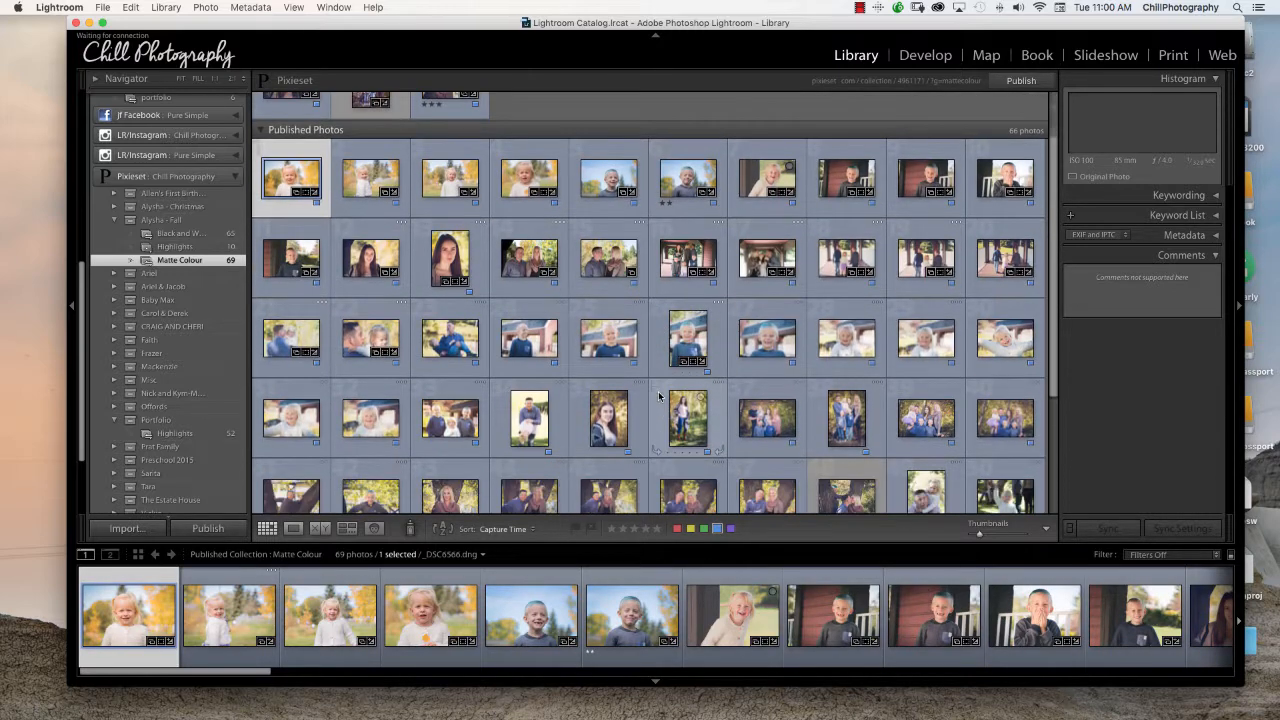
pyautogui.scroll(-1, 658, 396)
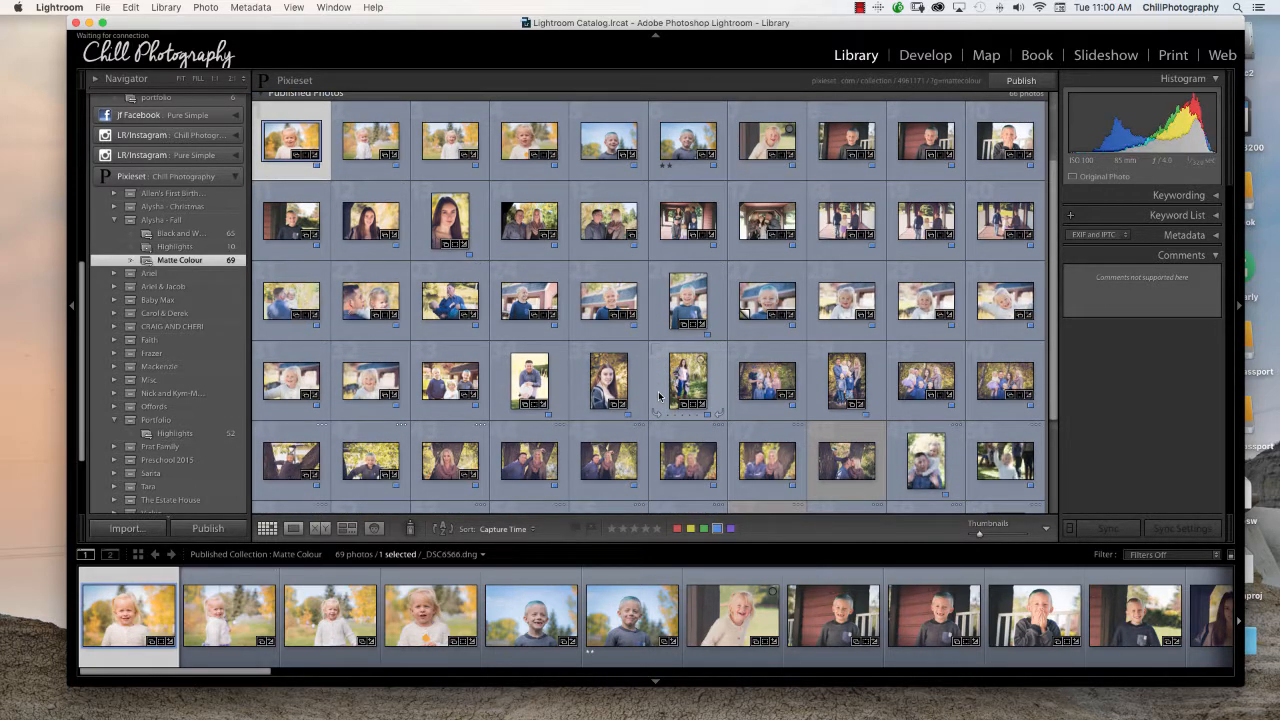
pyautogui.scroll(1, 96, 261)
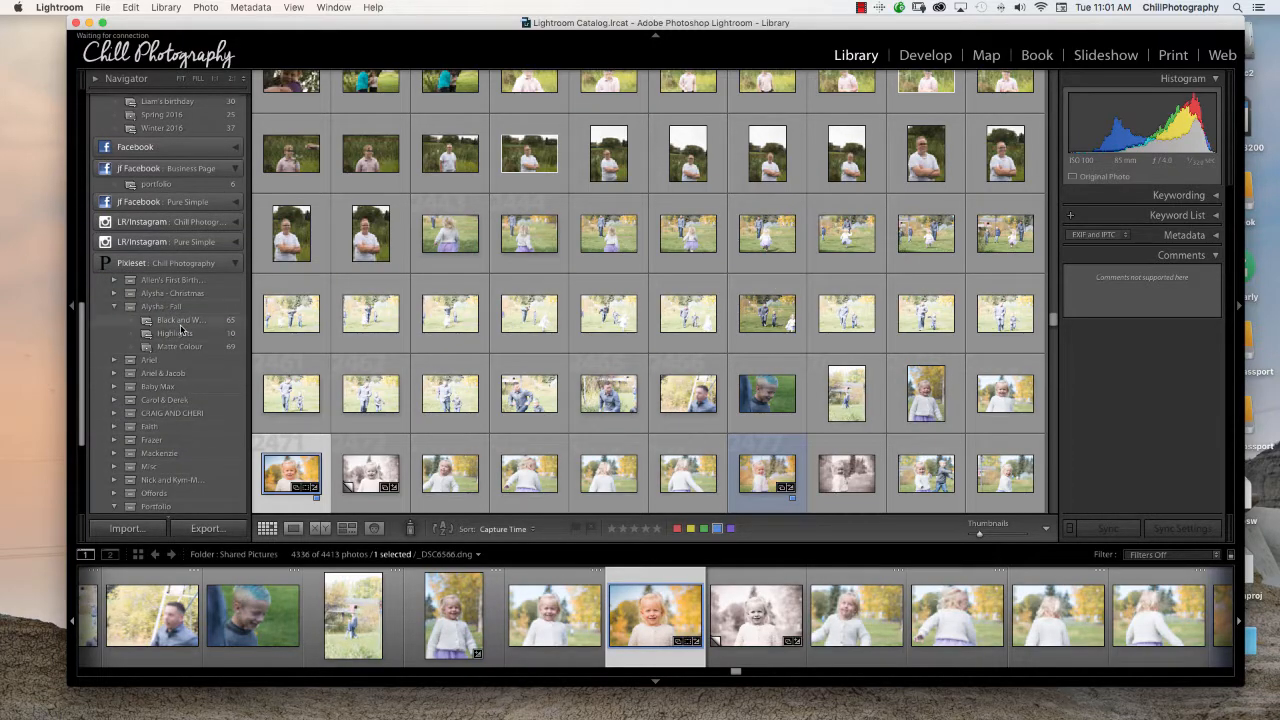
pyautogui.click(180, 323)
pyautogui.scroll(-3, 654, 288)
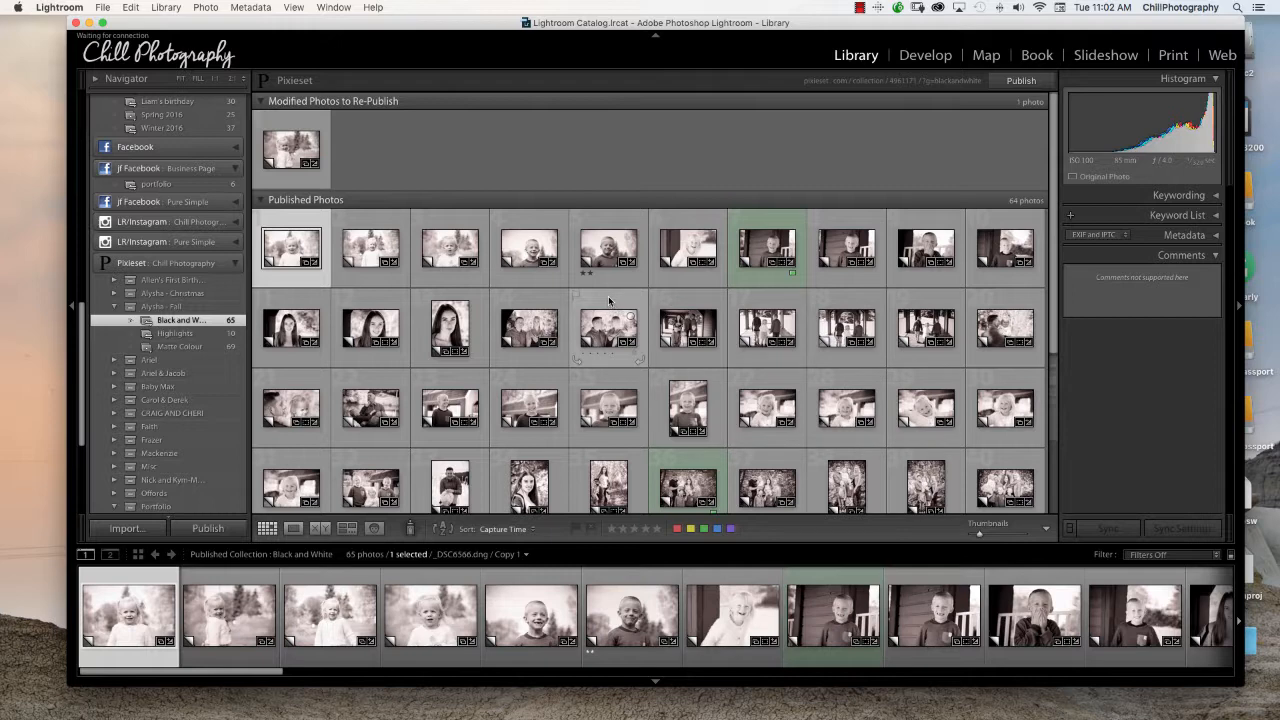
# - Collapse the Pixieset fall collection and the whole Pixieset service
pyautogui.scroll(-3, 150, 437)
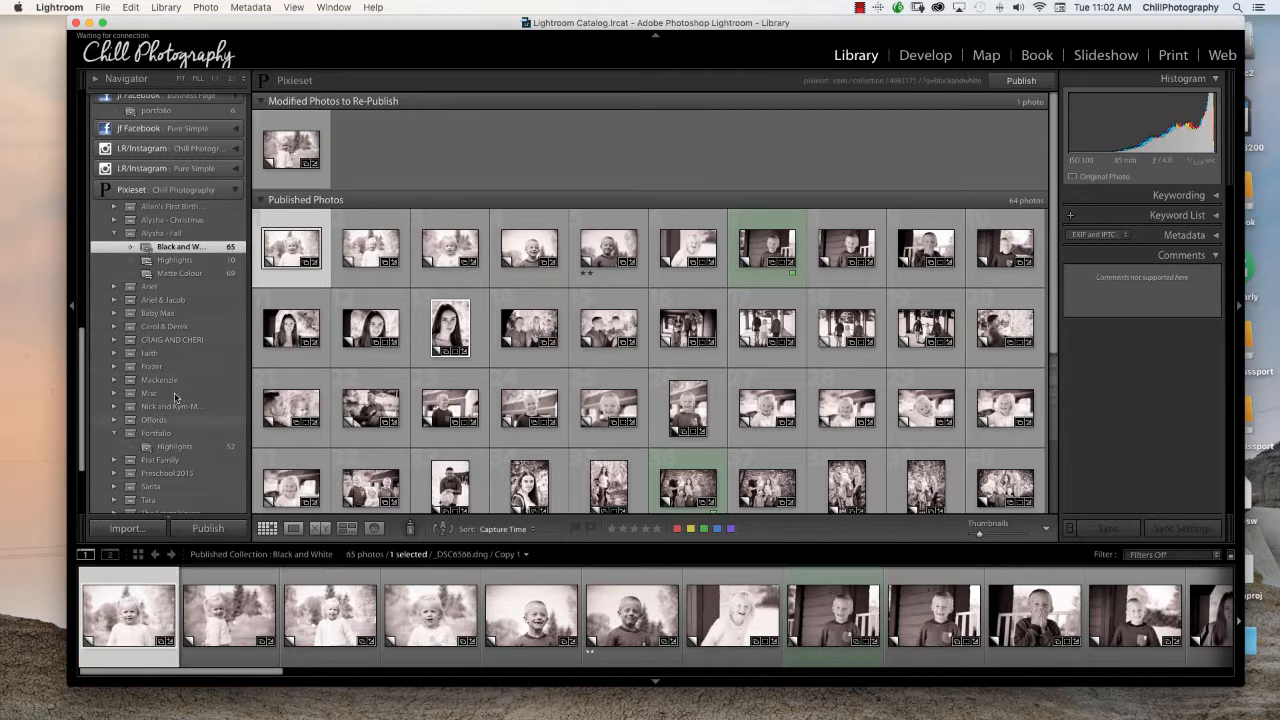
pyautogui.click(118, 236)
pyautogui.click(114, 233)
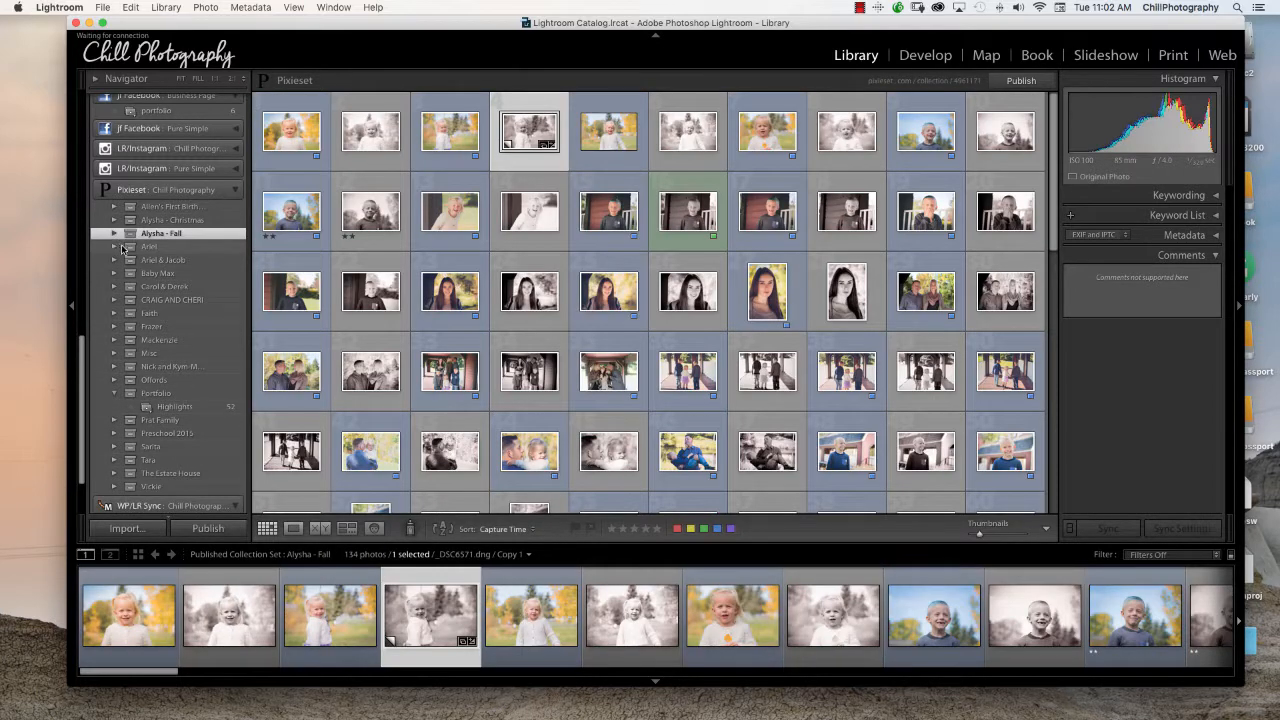
pyautogui.scroll(3, 123, 280)
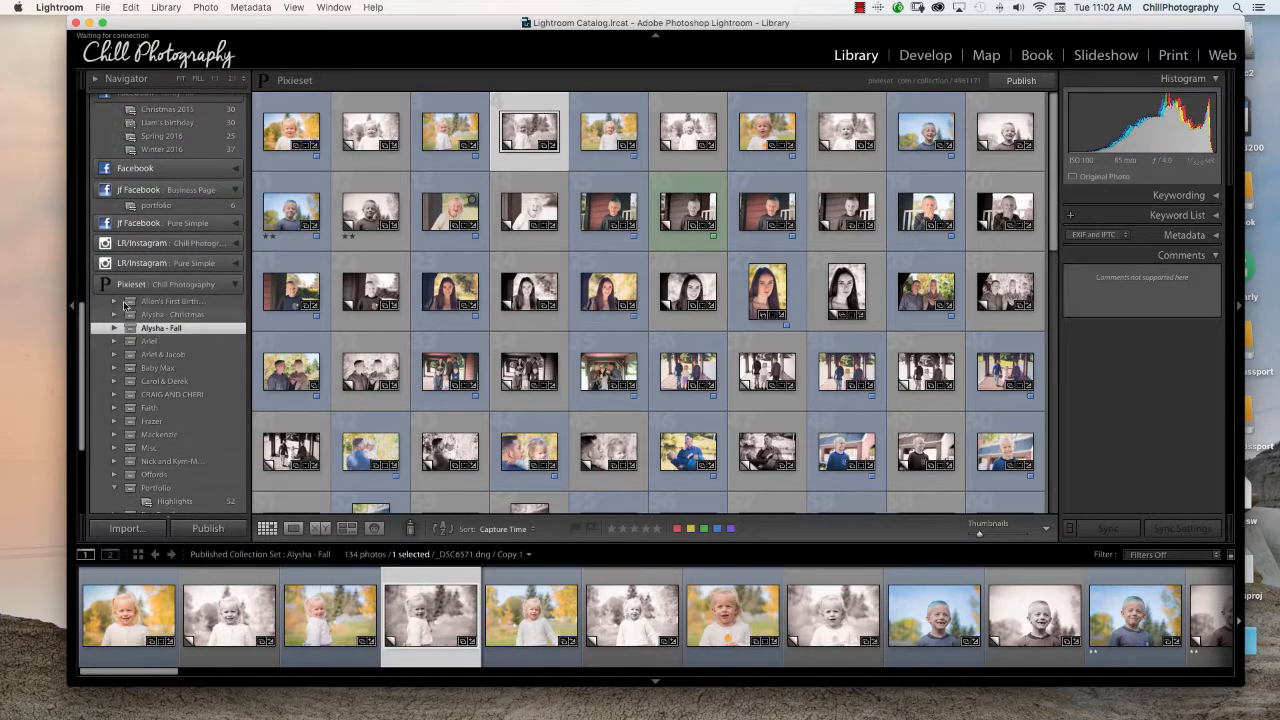
pyautogui.click(235, 284)
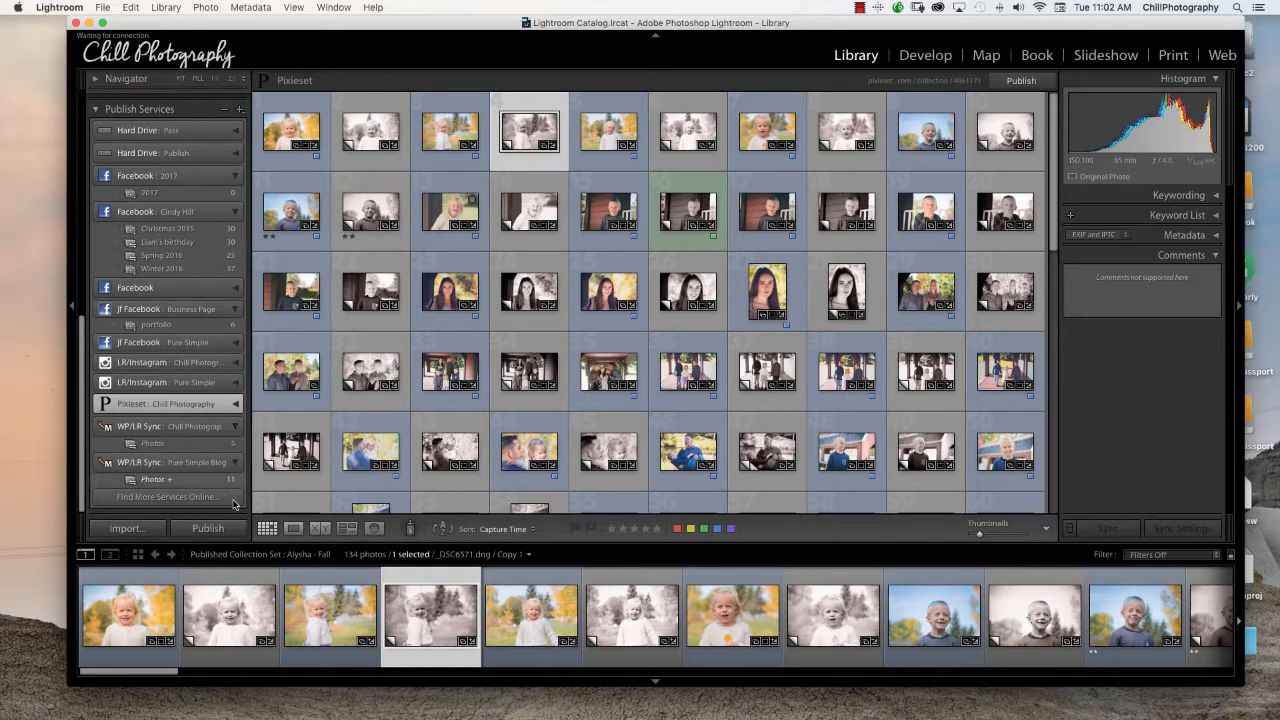
# - View the Facebook albums Winter 2016 and Christmas 2015, and collapse the service that holds them
pyautogui.click(155, 269)
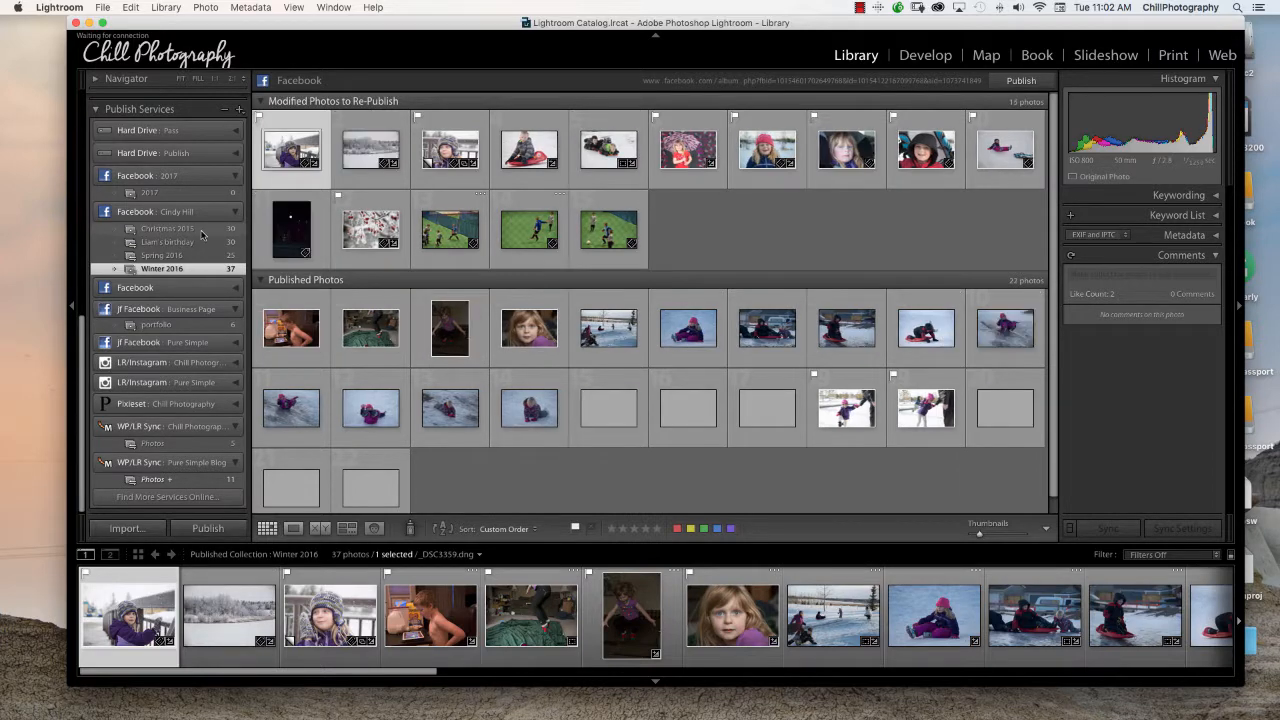
pyautogui.click(170, 229)
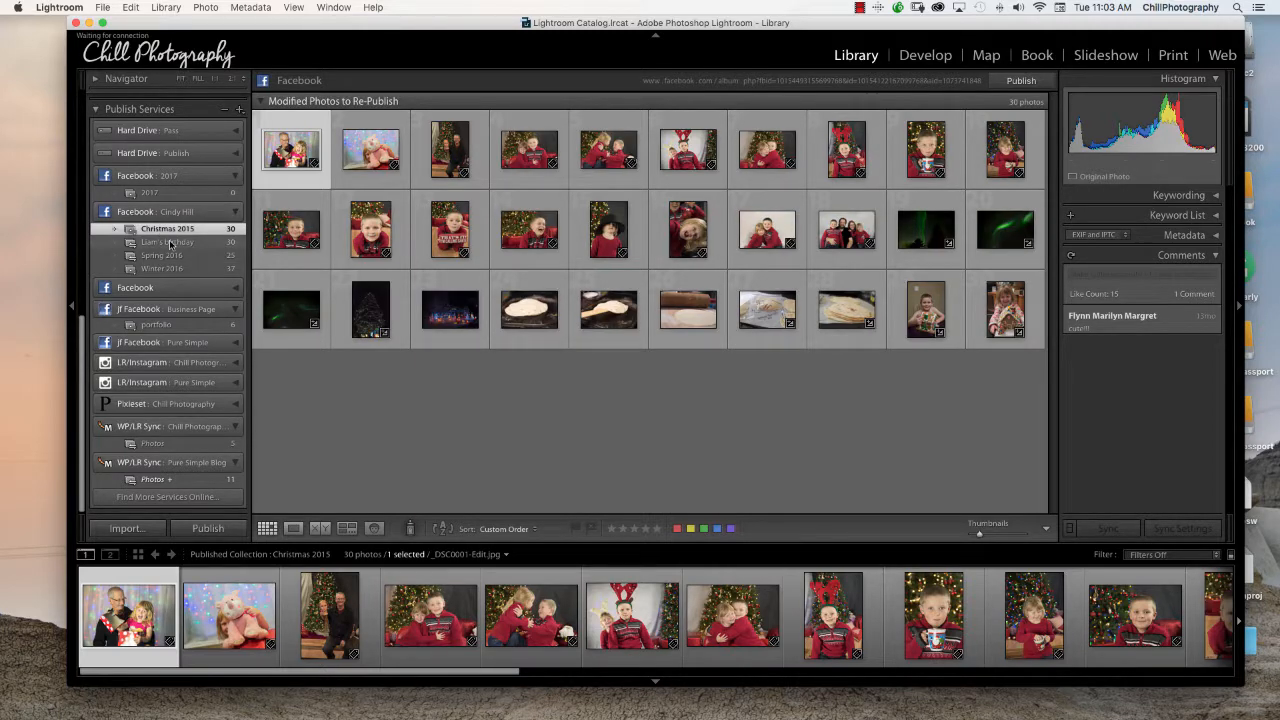
pyautogui.click(233, 216)
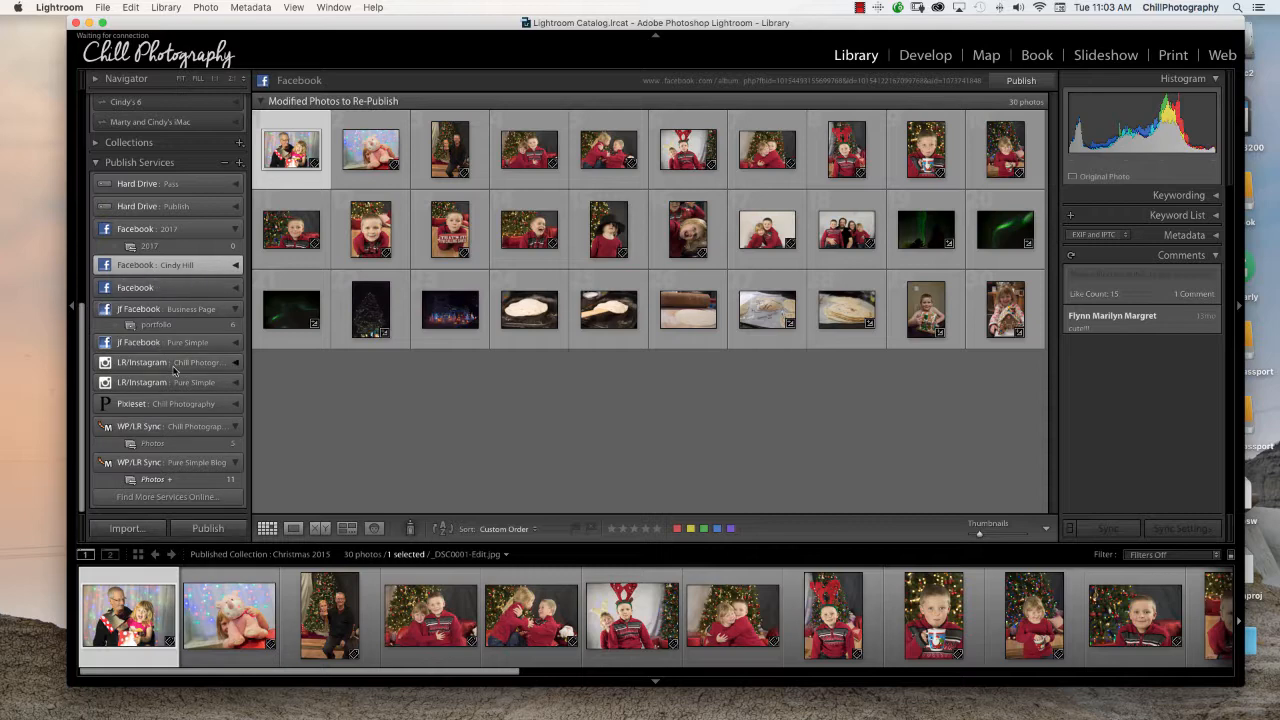
# - View the photos published through LR/Instagram for Chill Photography and through WP/LR Sync for the Pure Simple Blog
pyautogui.click(234, 368)
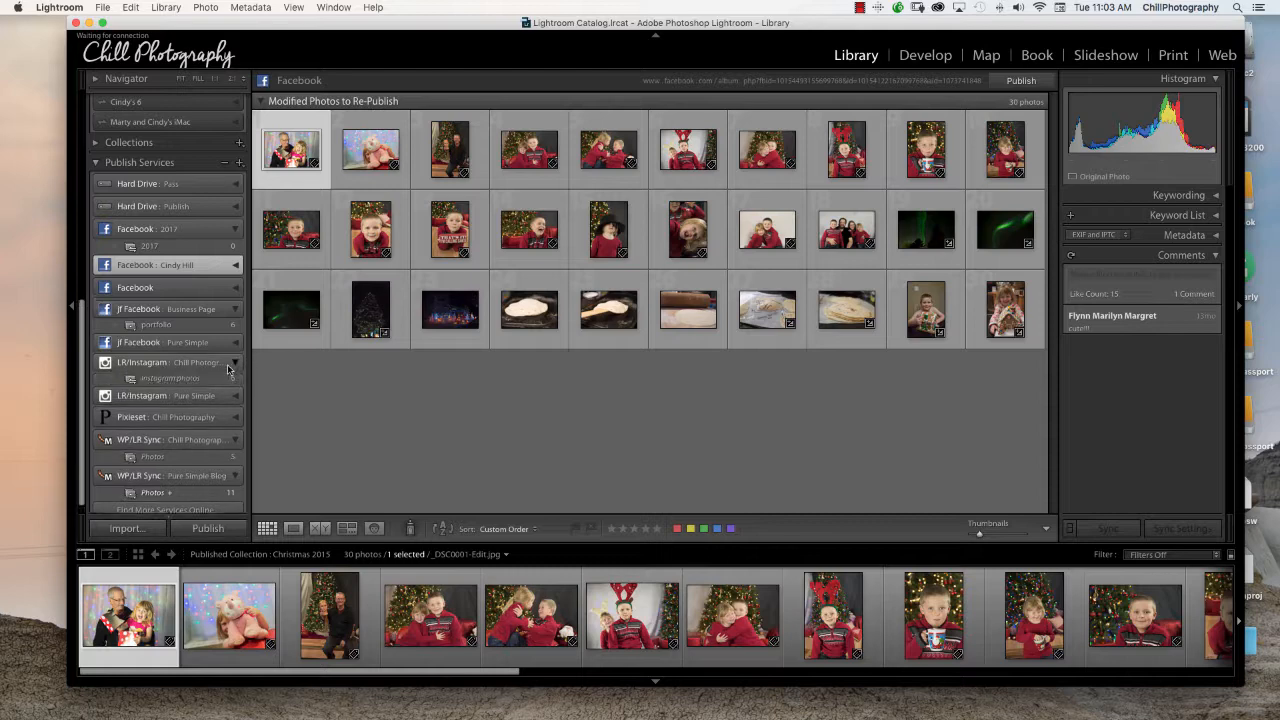
pyautogui.click(159, 382)
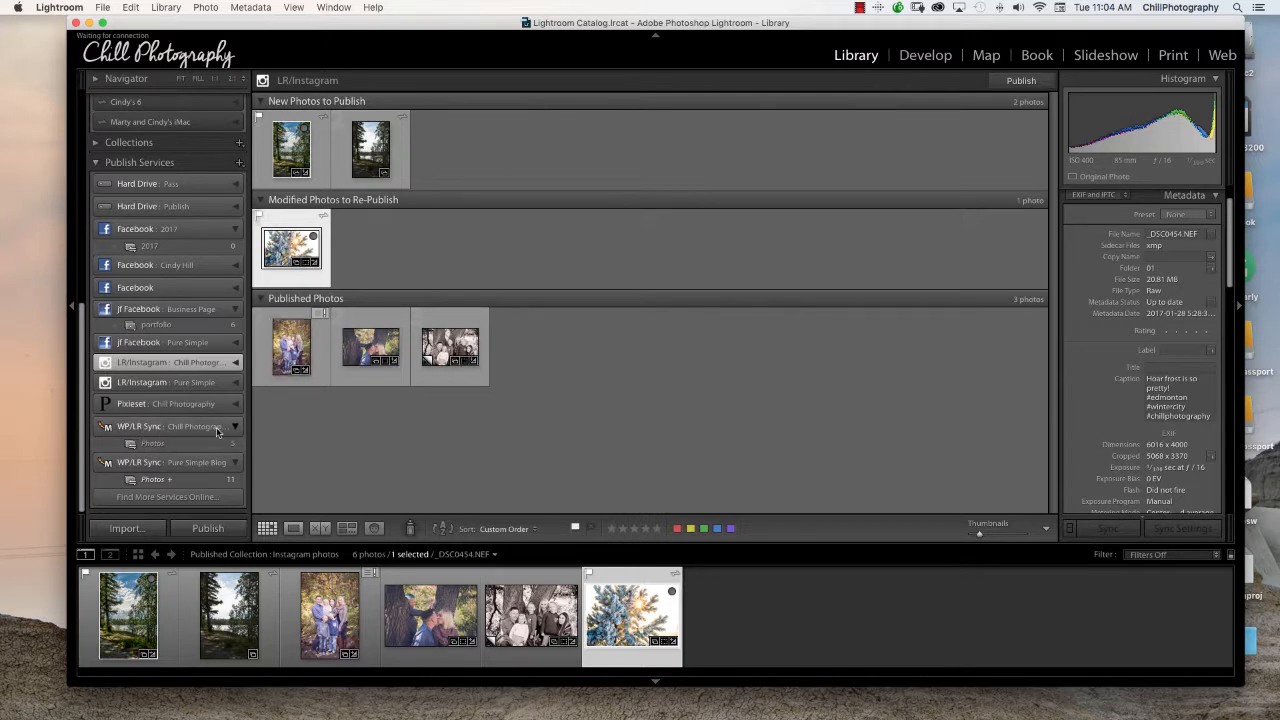
pyautogui.click(158, 480)
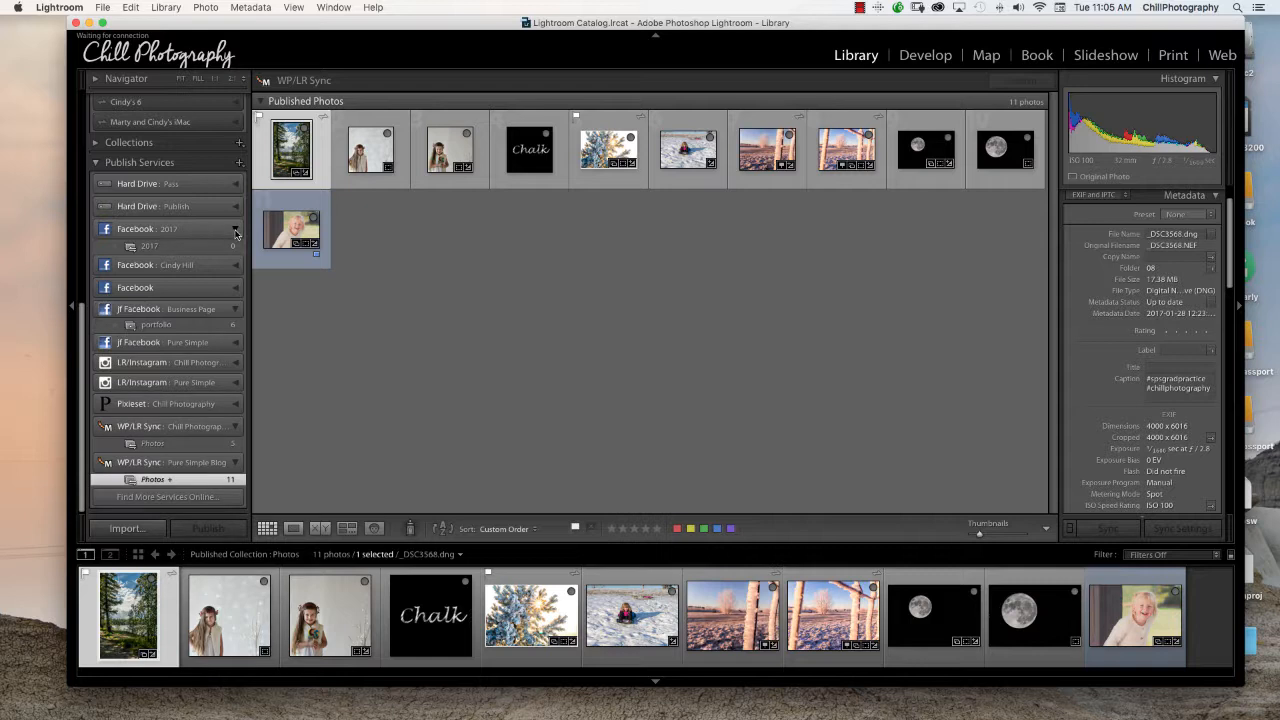
# - Inspect the HDR Efex Pro 2 and Facebook plug-ins in the Plug-in Manager and close it
pyautogui.click(103, 8)
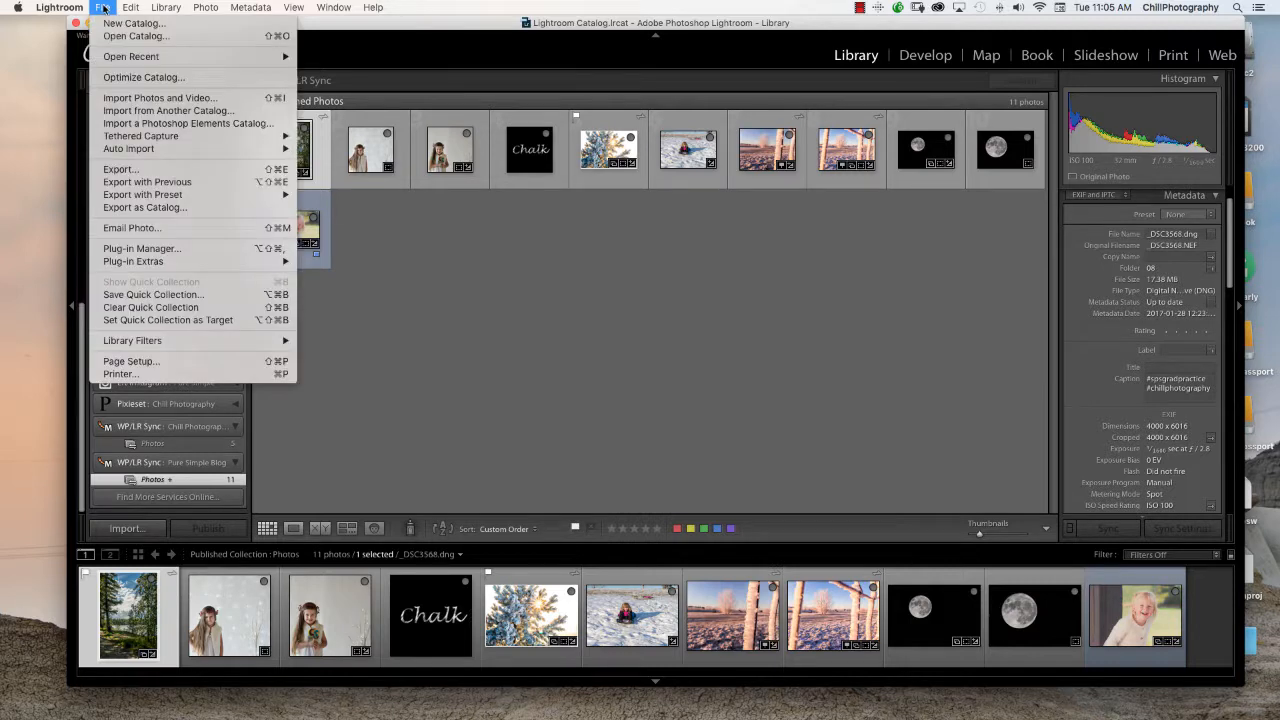
pyautogui.click(138, 249)
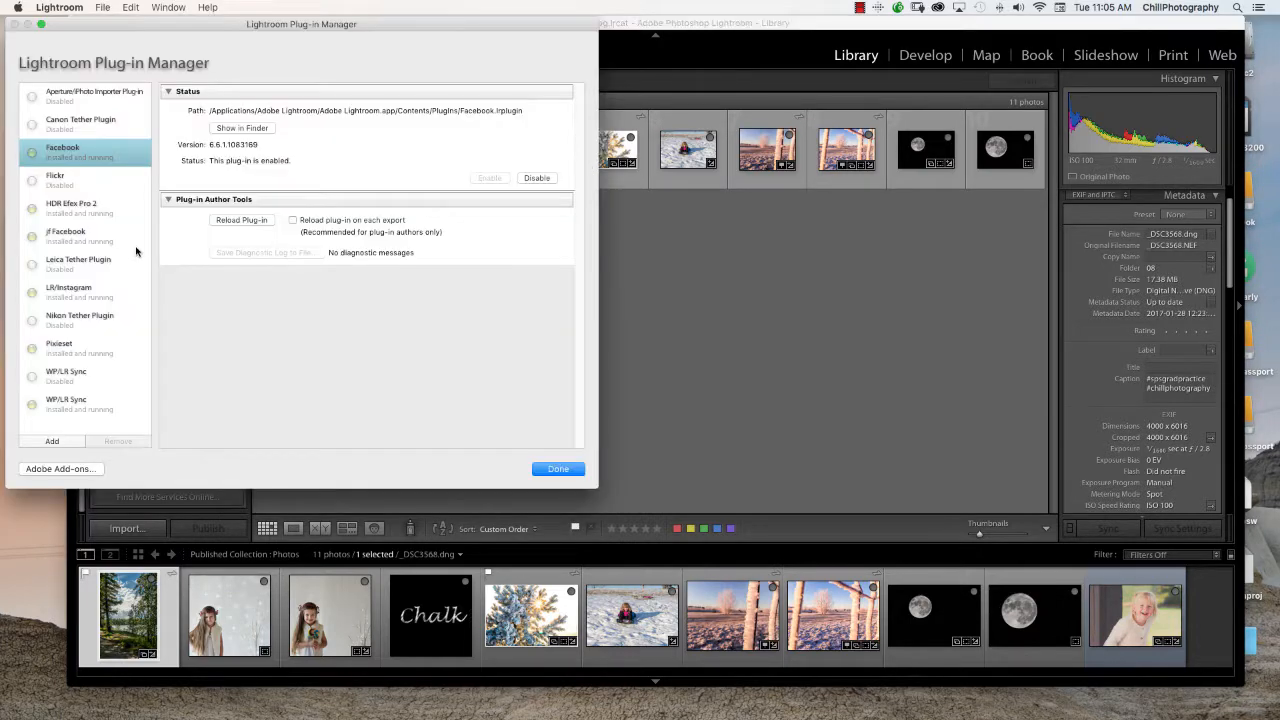
pyautogui.moveTo(240, 27); pyautogui.dragTo(637, 68)
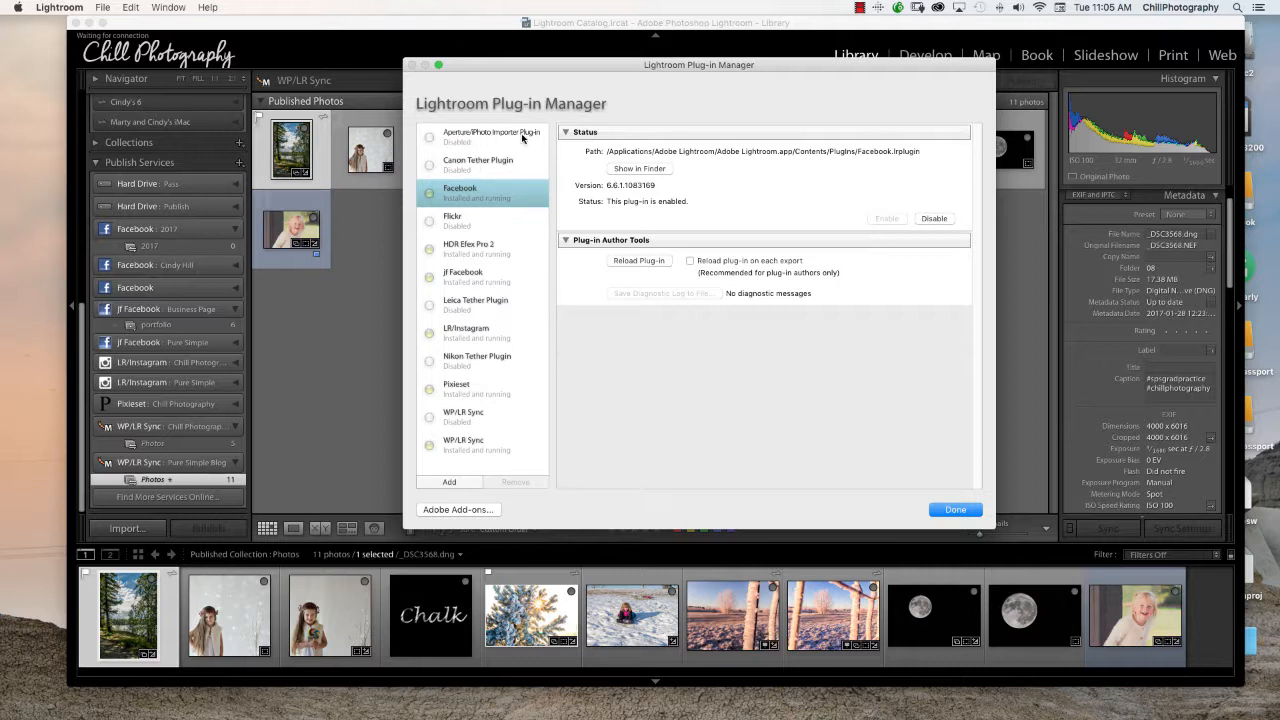
pyautogui.click(432, 254)
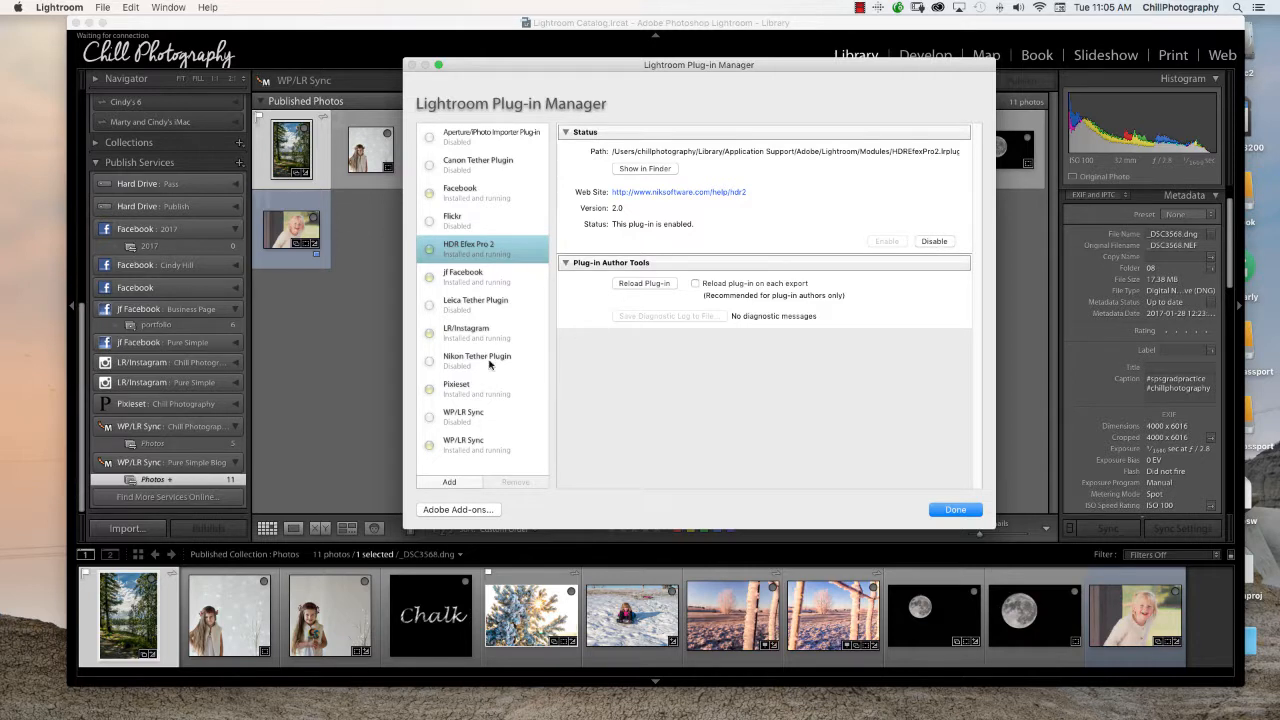
pyautogui.click(459, 196)
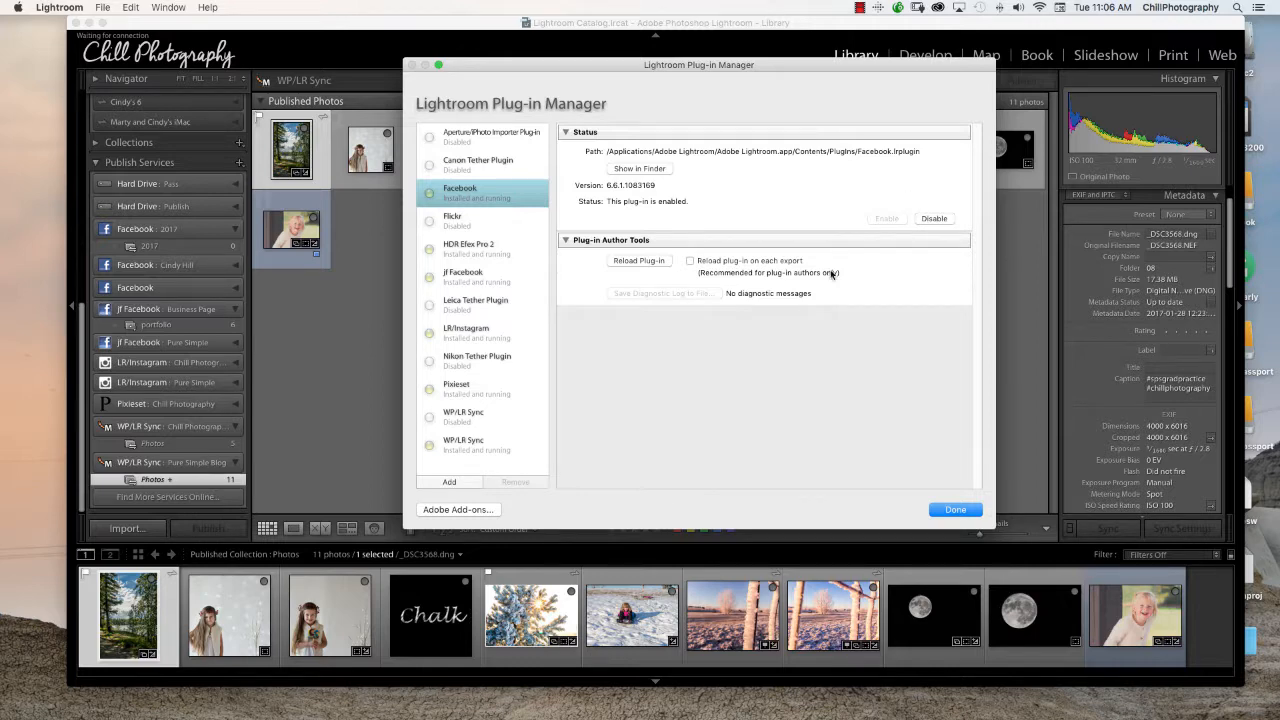
pyautogui.click(916, 476)
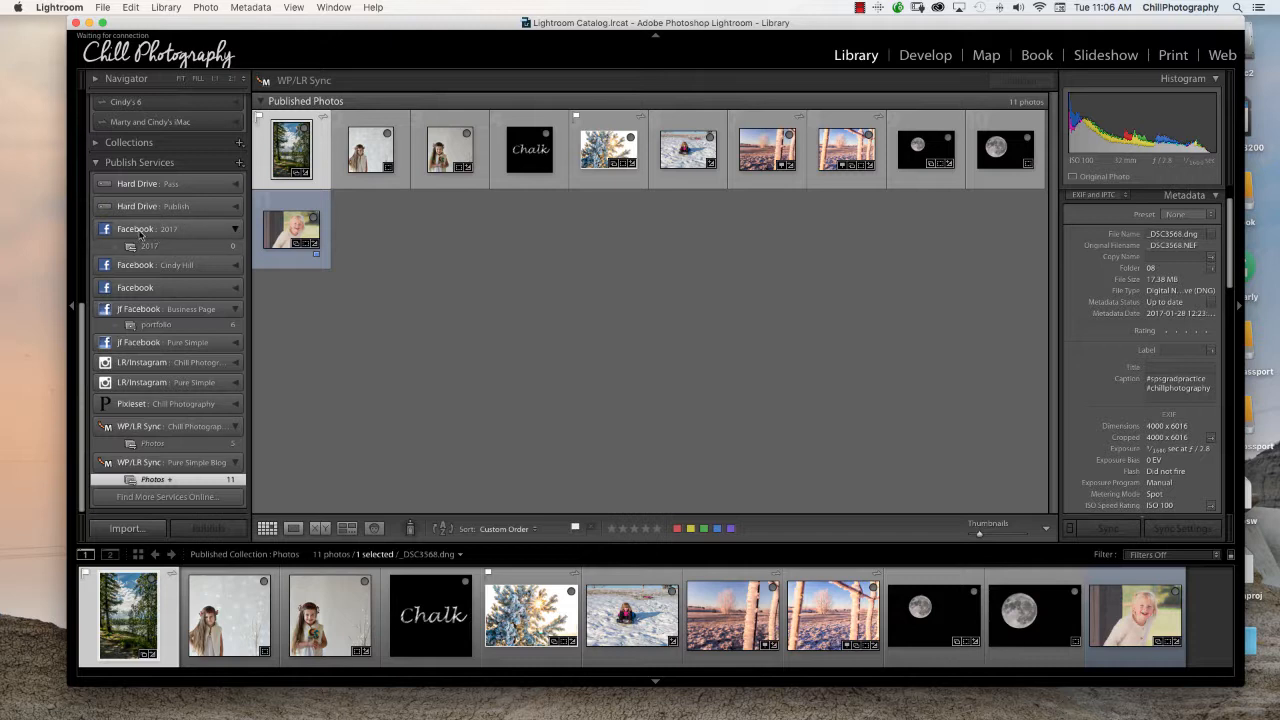
# - Collapse the Facebook 2017 publish service and open its settings for editing
pyautogui.click(232, 232)
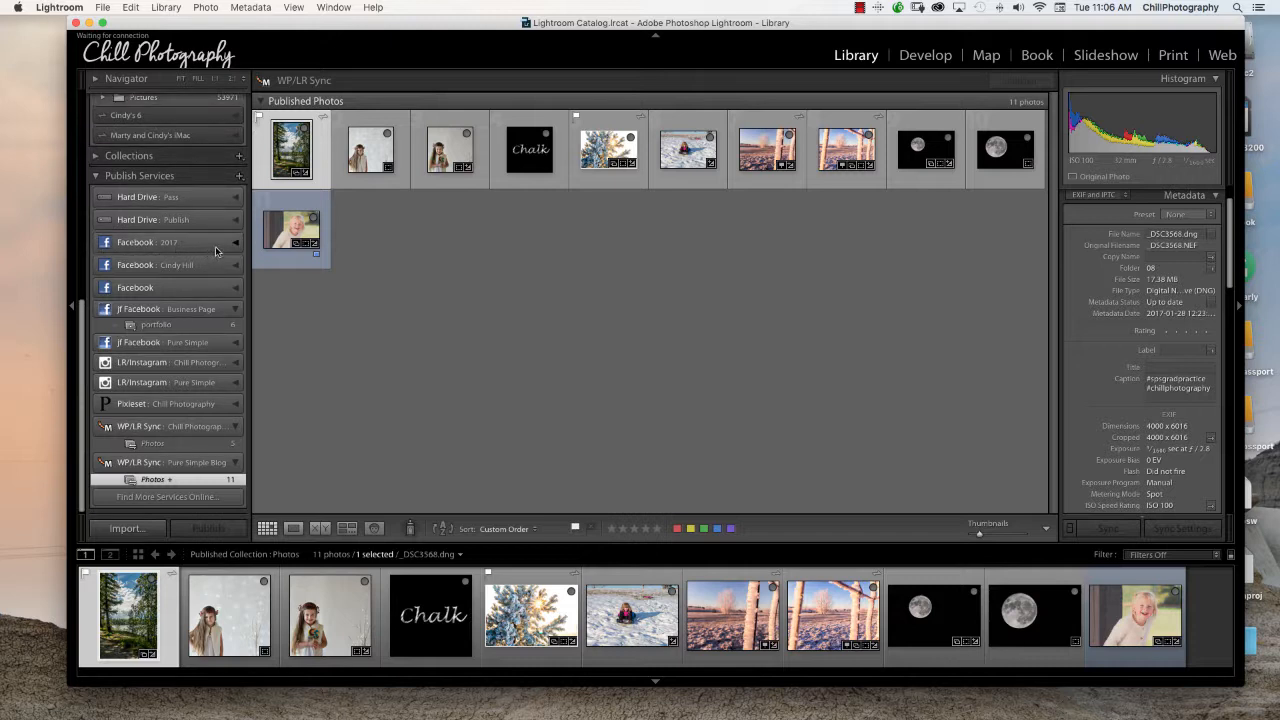
pyautogui.rightClick(162, 246)
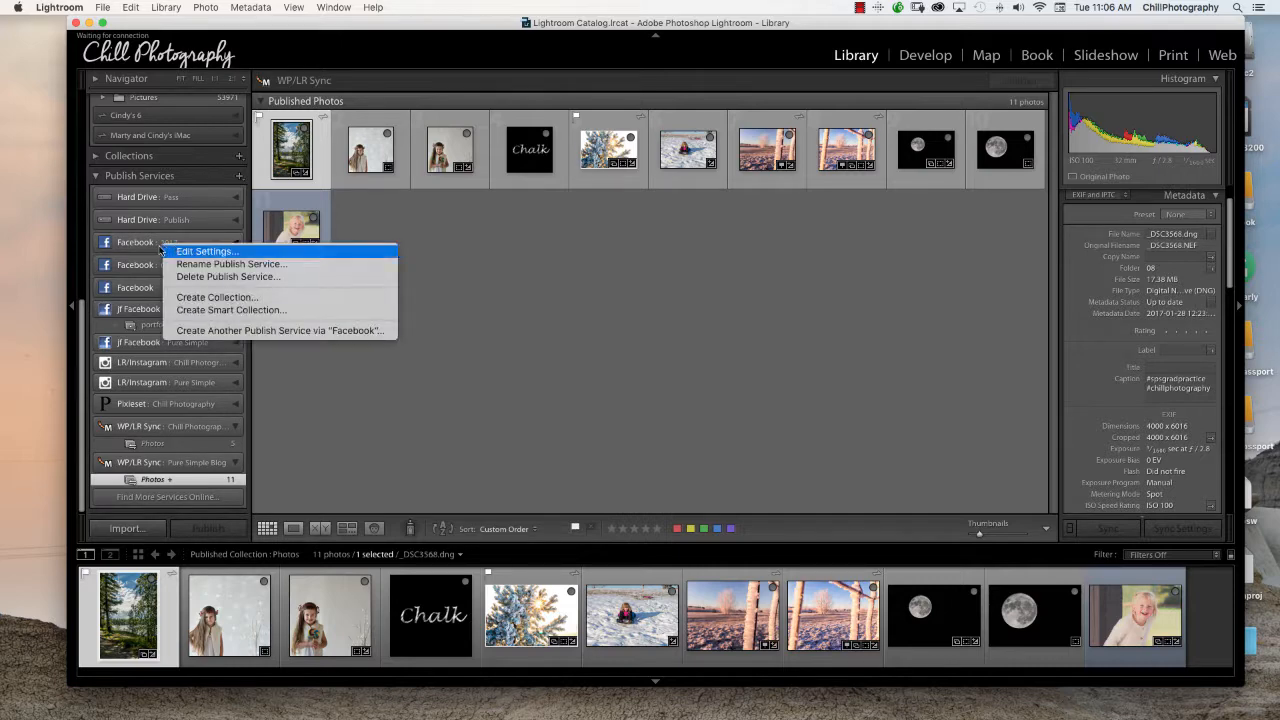
pyautogui.click(184, 254)
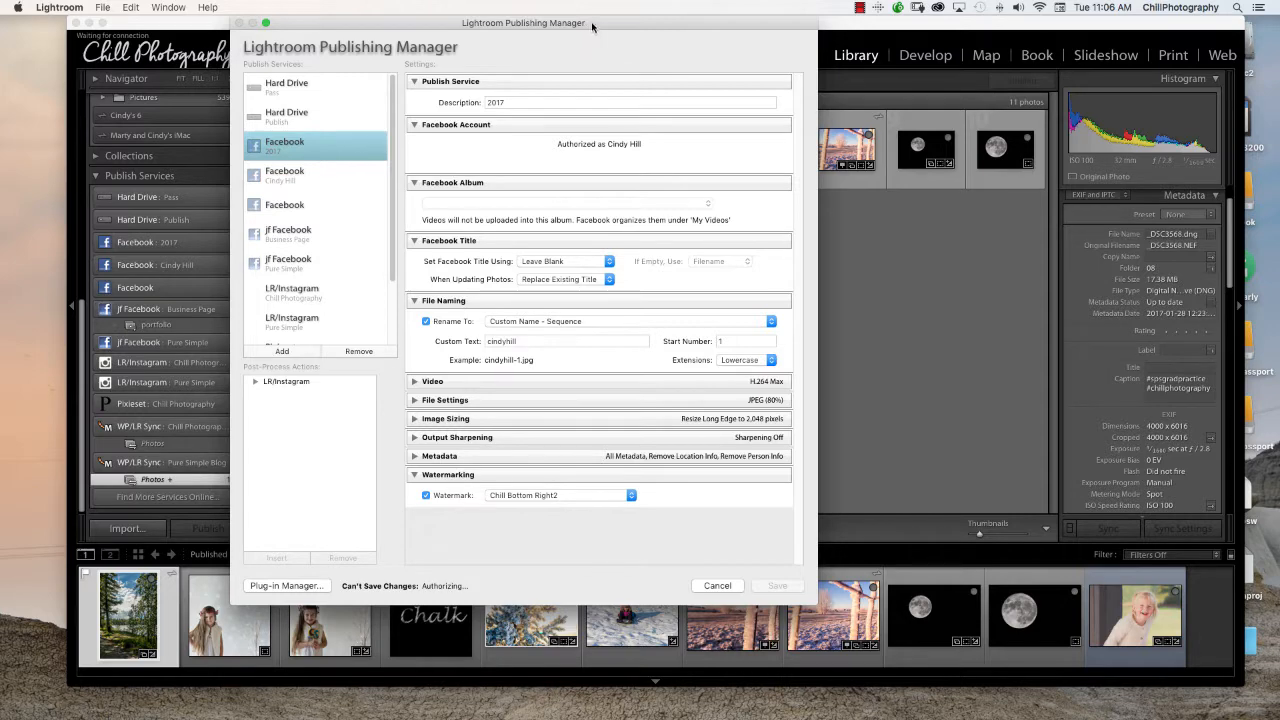
pyautogui.moveTo(593, 22); pyautogui.dragTo(699, 20)
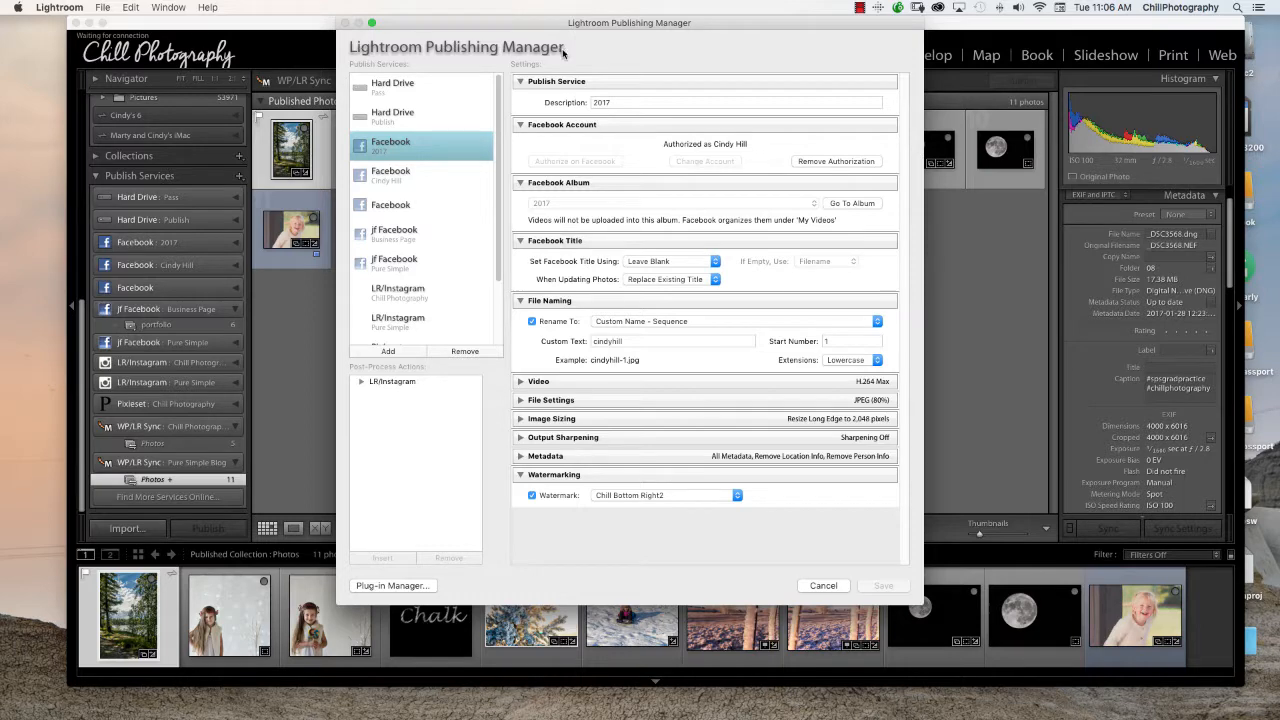
# - Close the 2017 service's settings, create another Facebook publish service described as "Pure Simple FB", and collapse its account section
pyautogui.press('Escape')
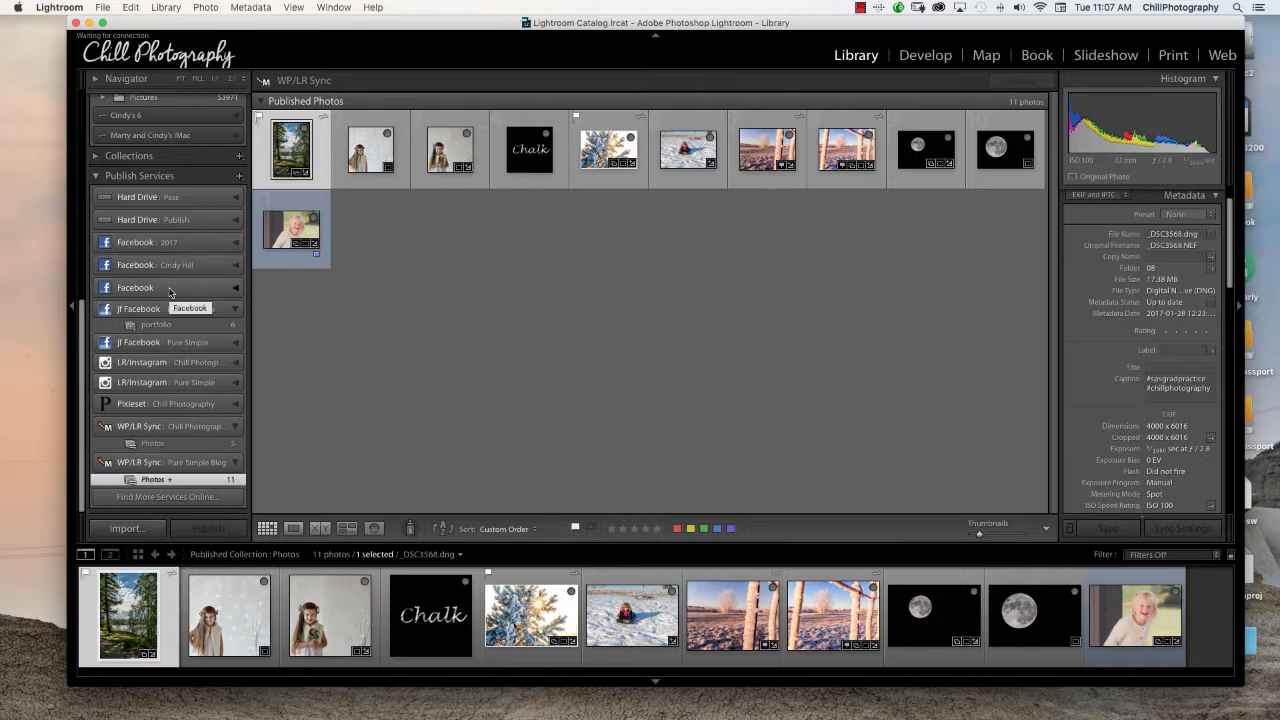
pyautogui.rightClick(170, 291)
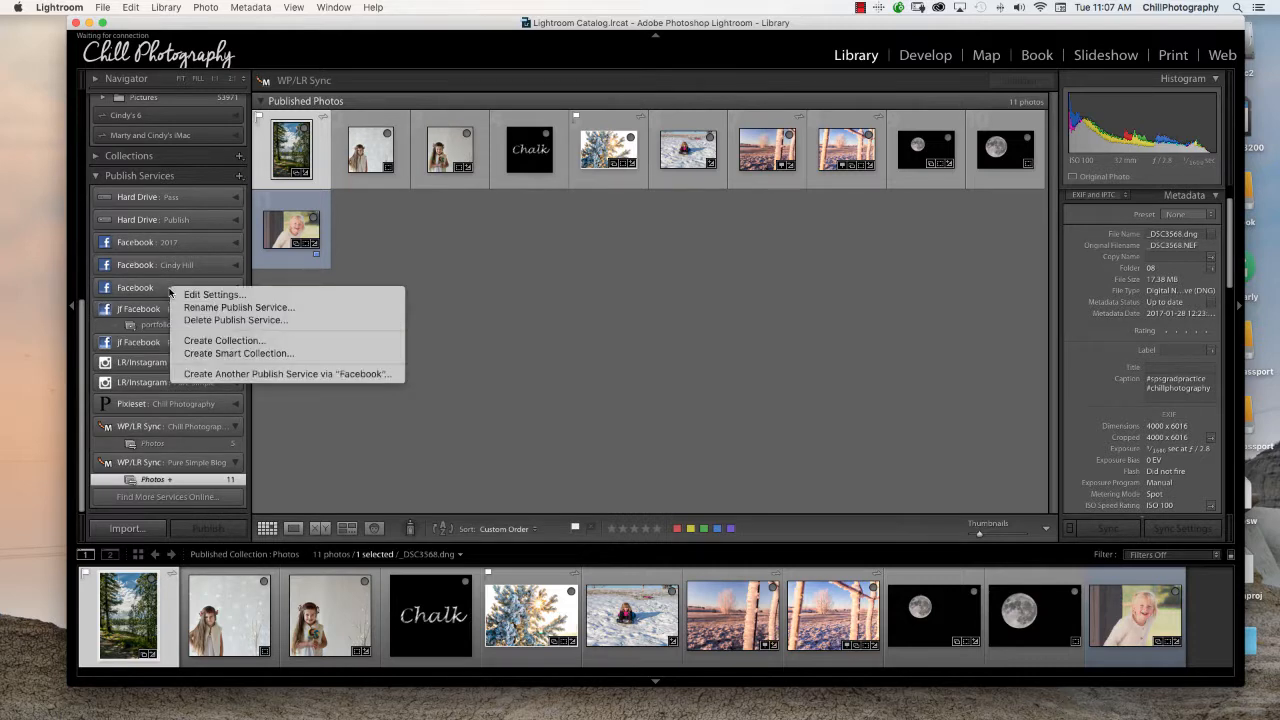
pyautogui.click(246, 376)
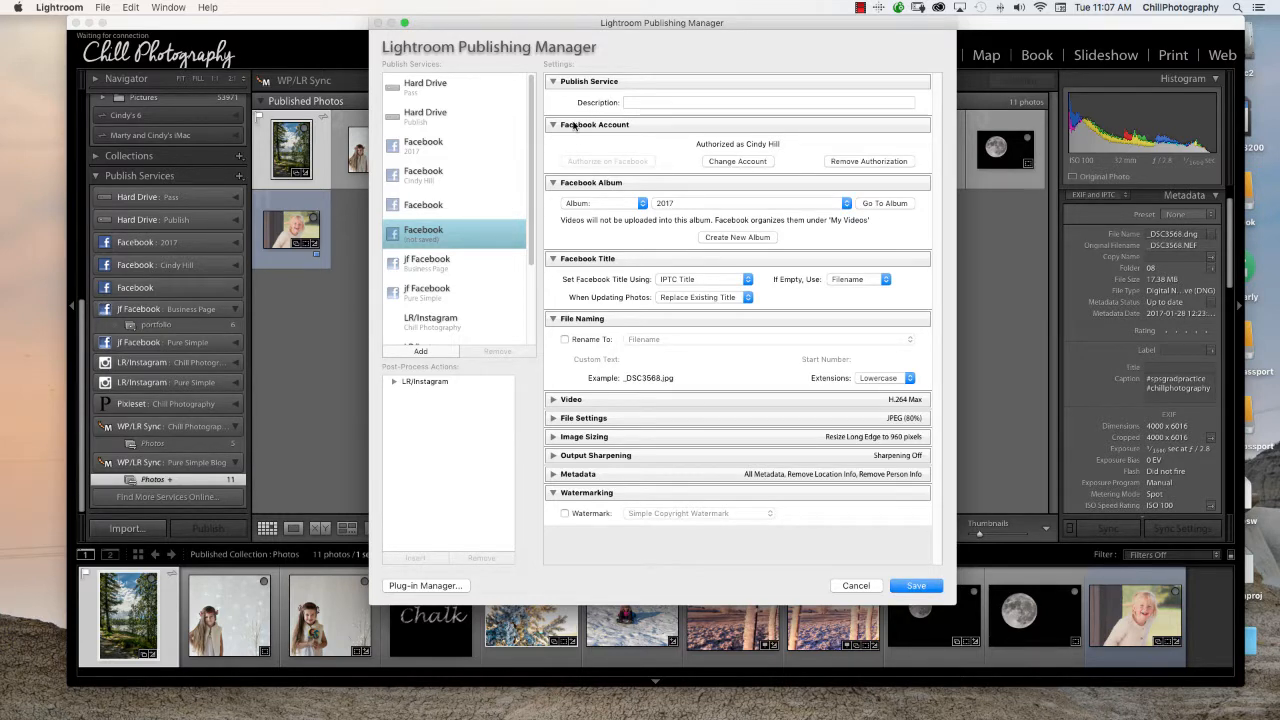
pyautogui.click(650, 102)
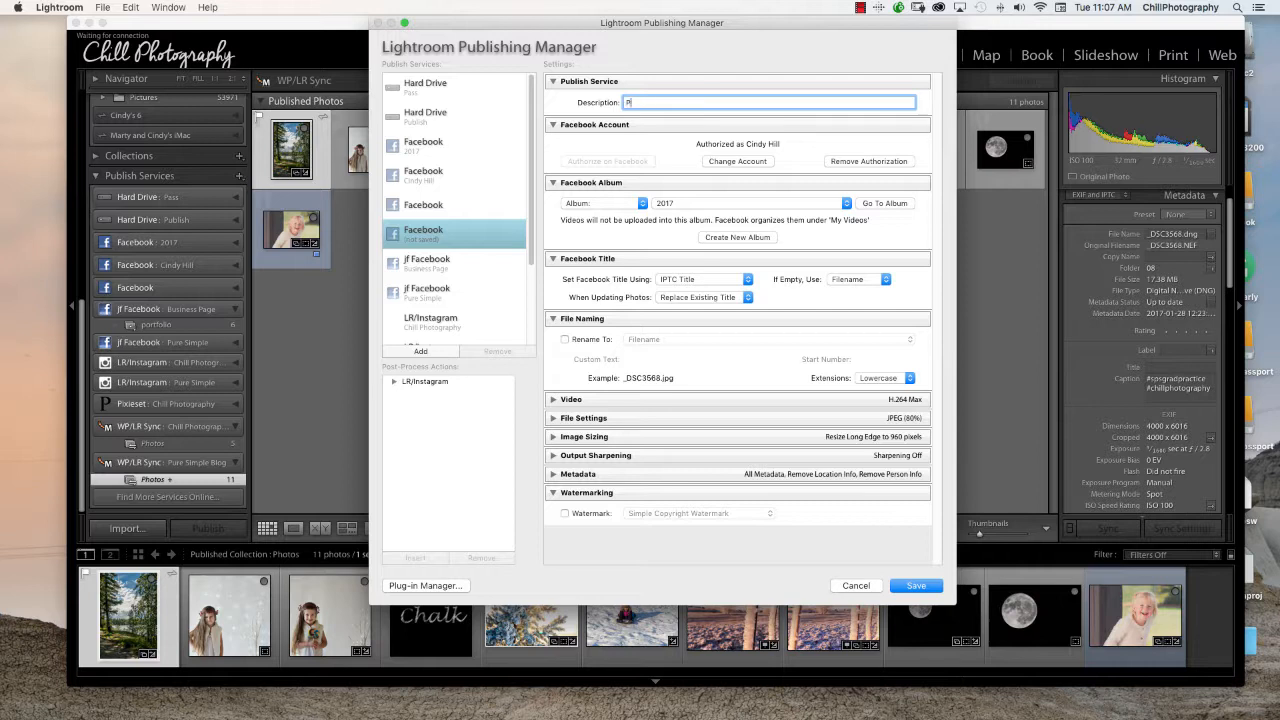
pyautogui.write('Pure Simple FB')
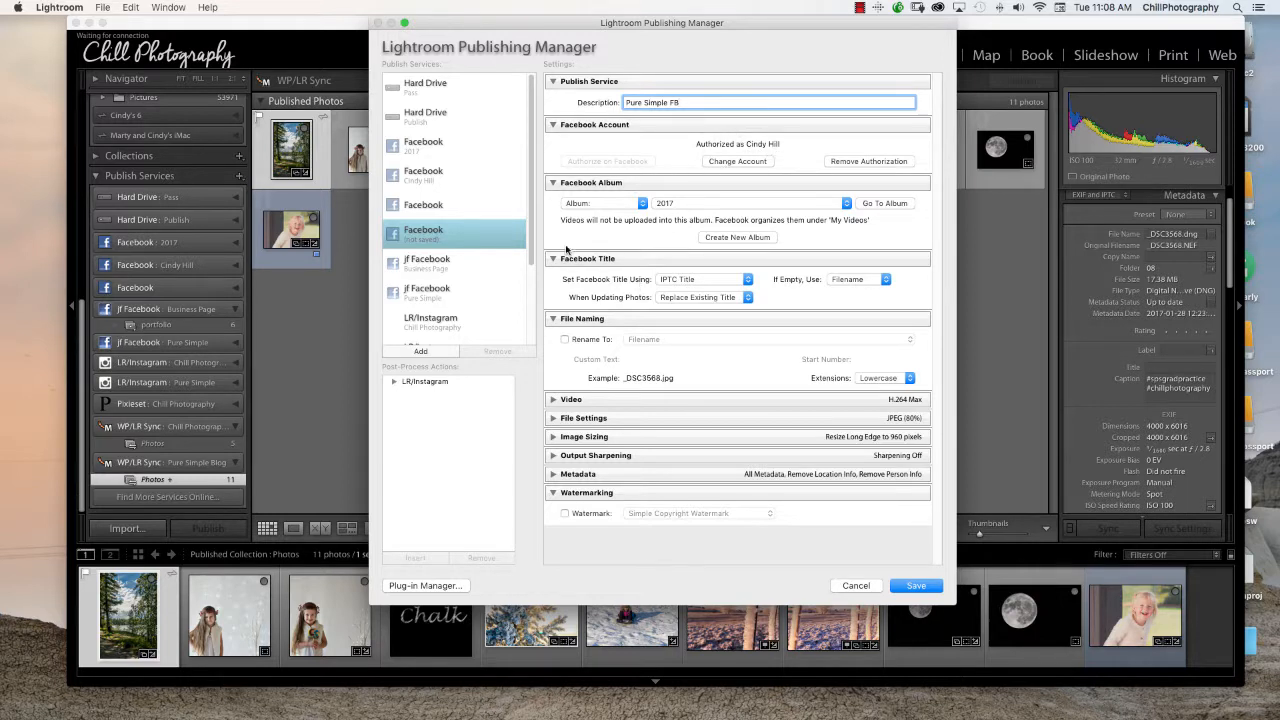
pyautogui.click(566, 126)
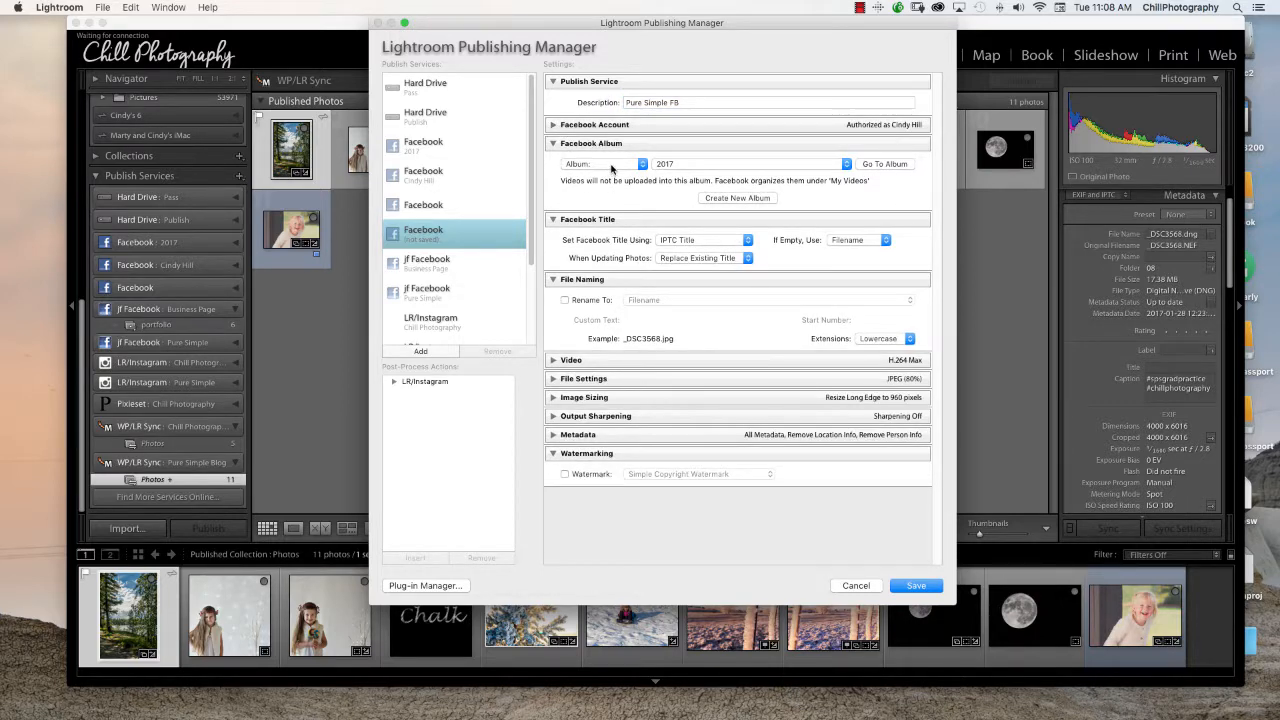
# - Check the album type choices and set the Facebook album to Timeline Photos
pyautogui.click(611, 166)
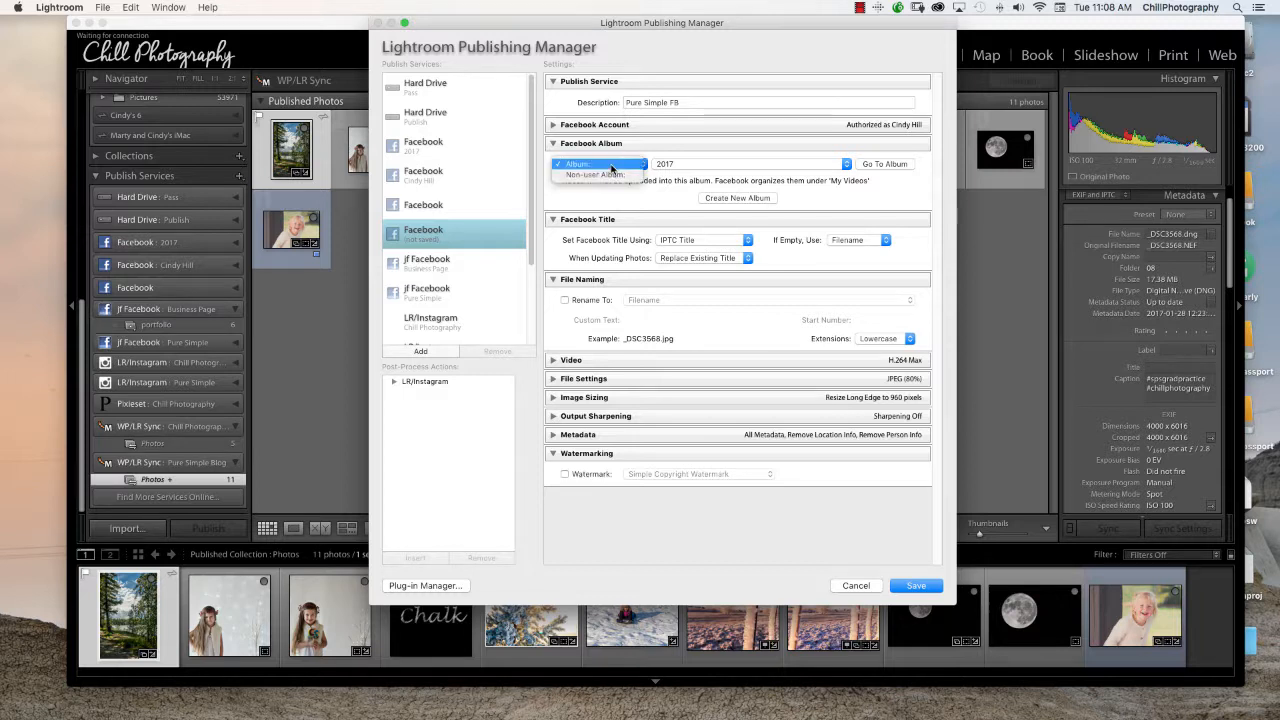
pyautogui.click(611, 166)
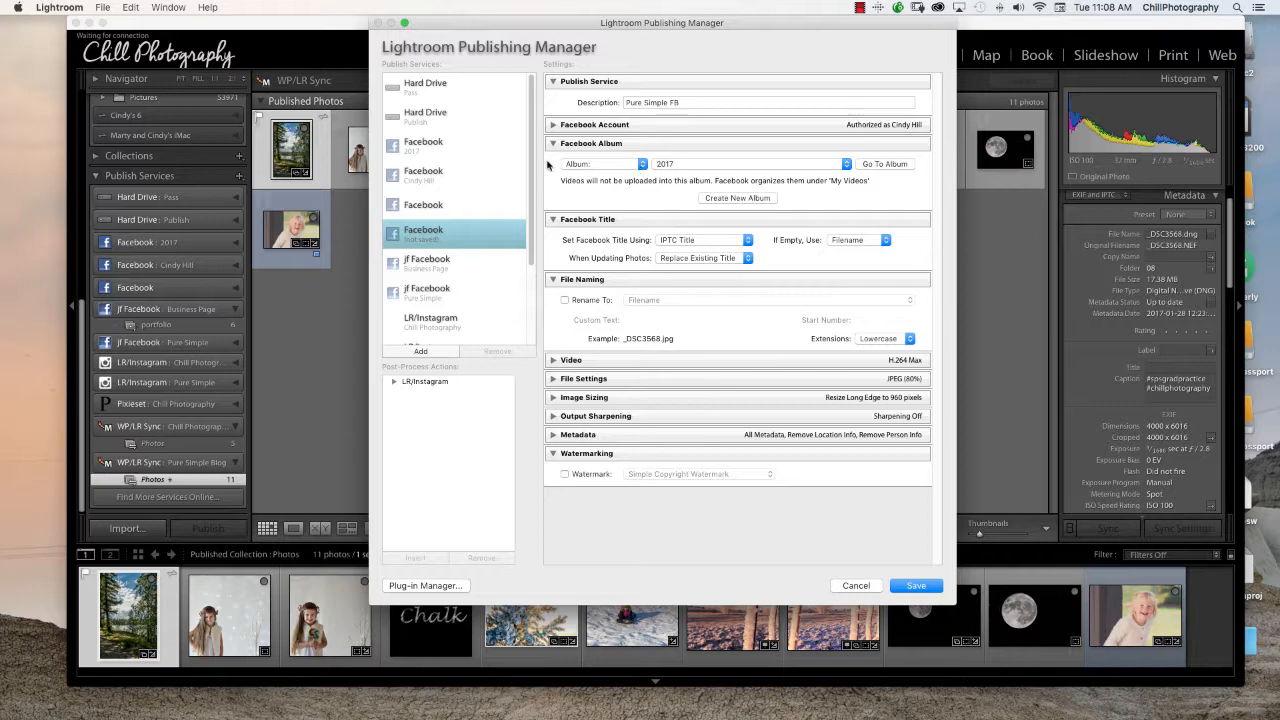
pyautogui.click(732, 165)
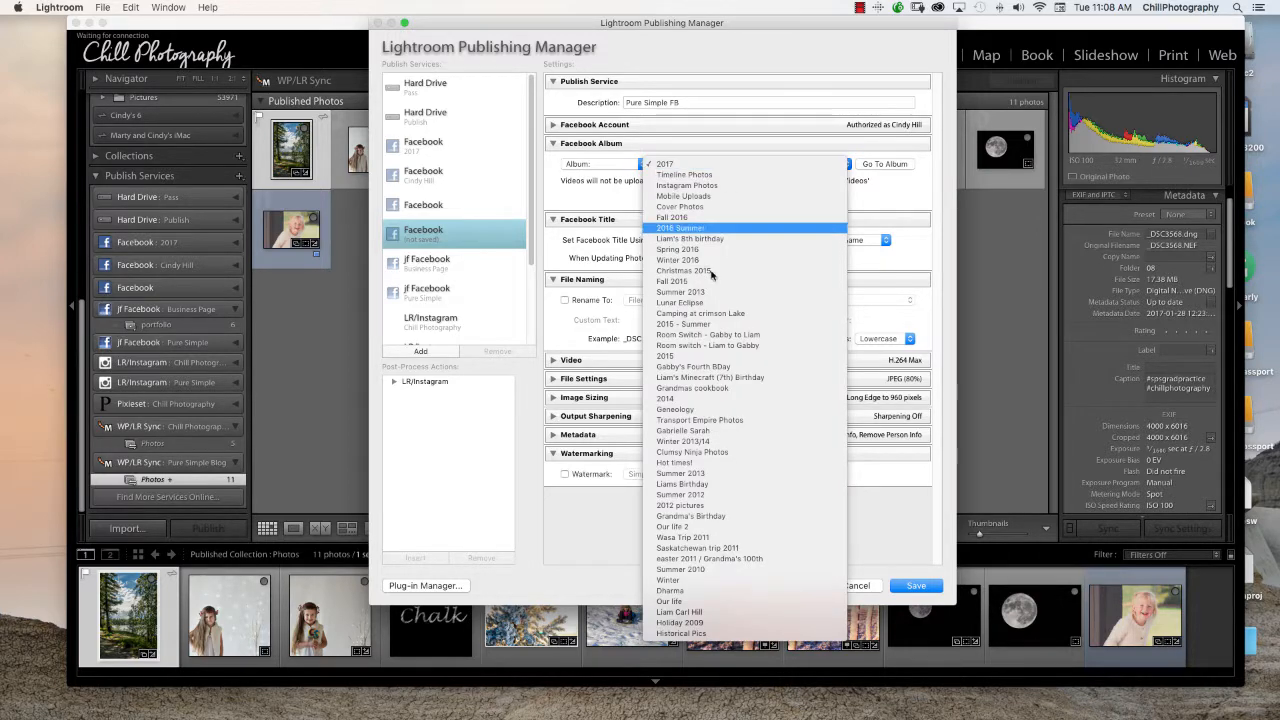
pyautogui.click(690, 177)
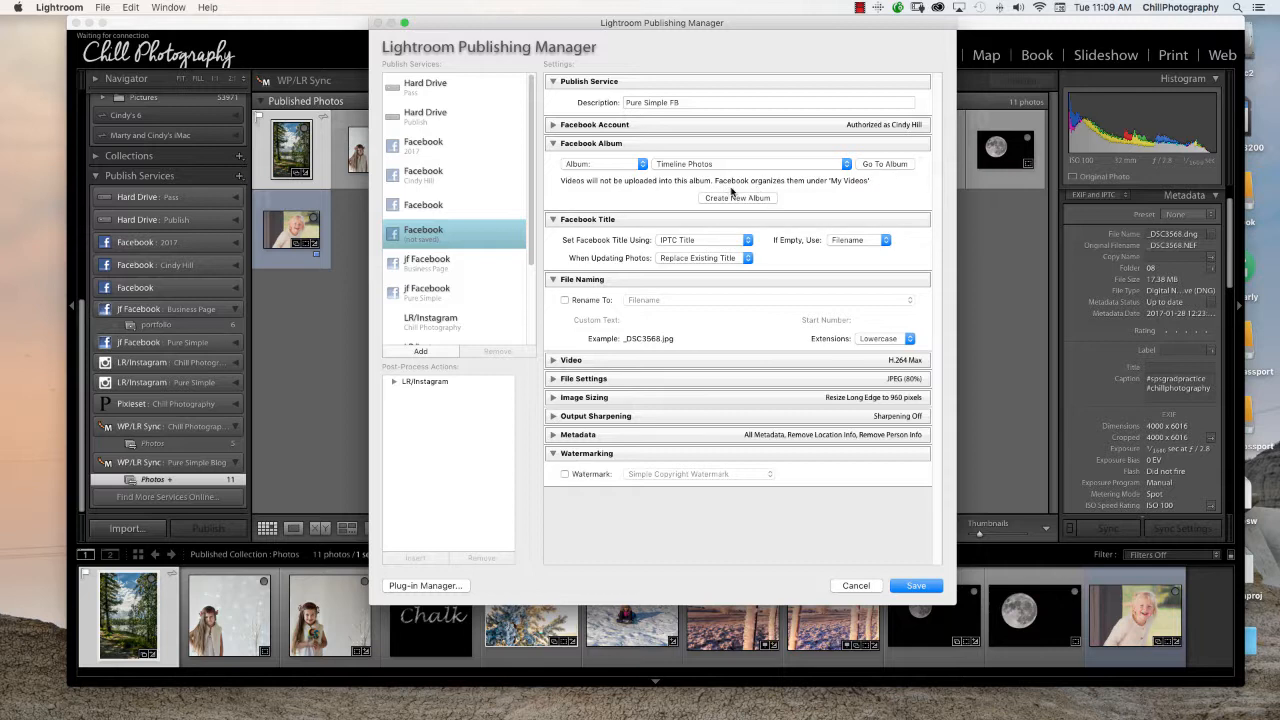
# - Switch the album type to Non-user Album and choose Timeline Photos (Pure Simple Photoshop) as the destination
pyautogui.click(600, 165)
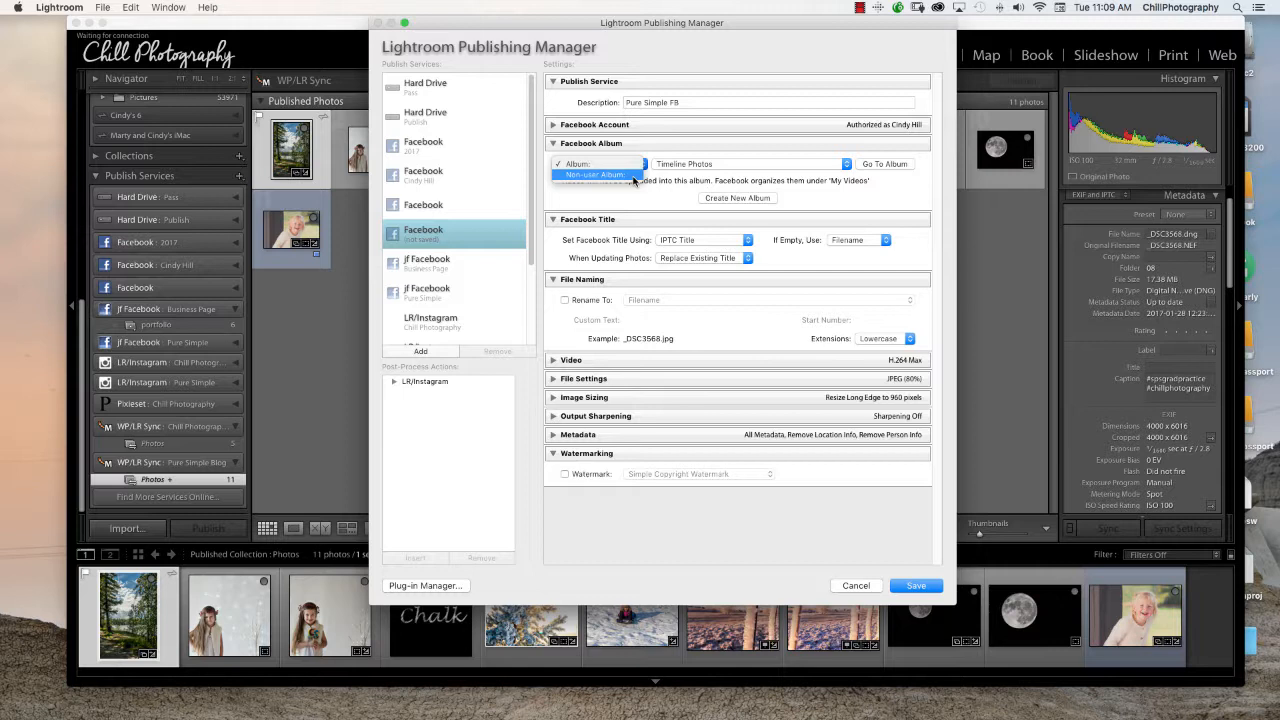
pyautogui.click(632, 176)
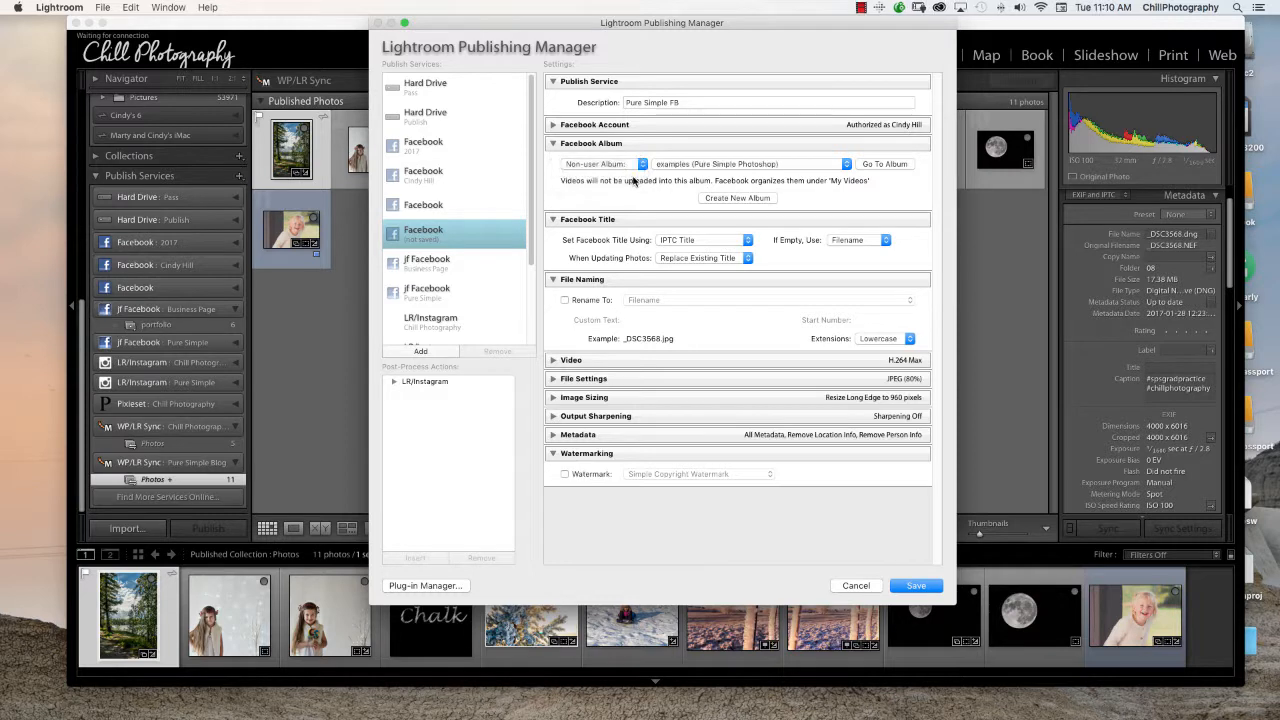
pyautogui.click(813, 166)
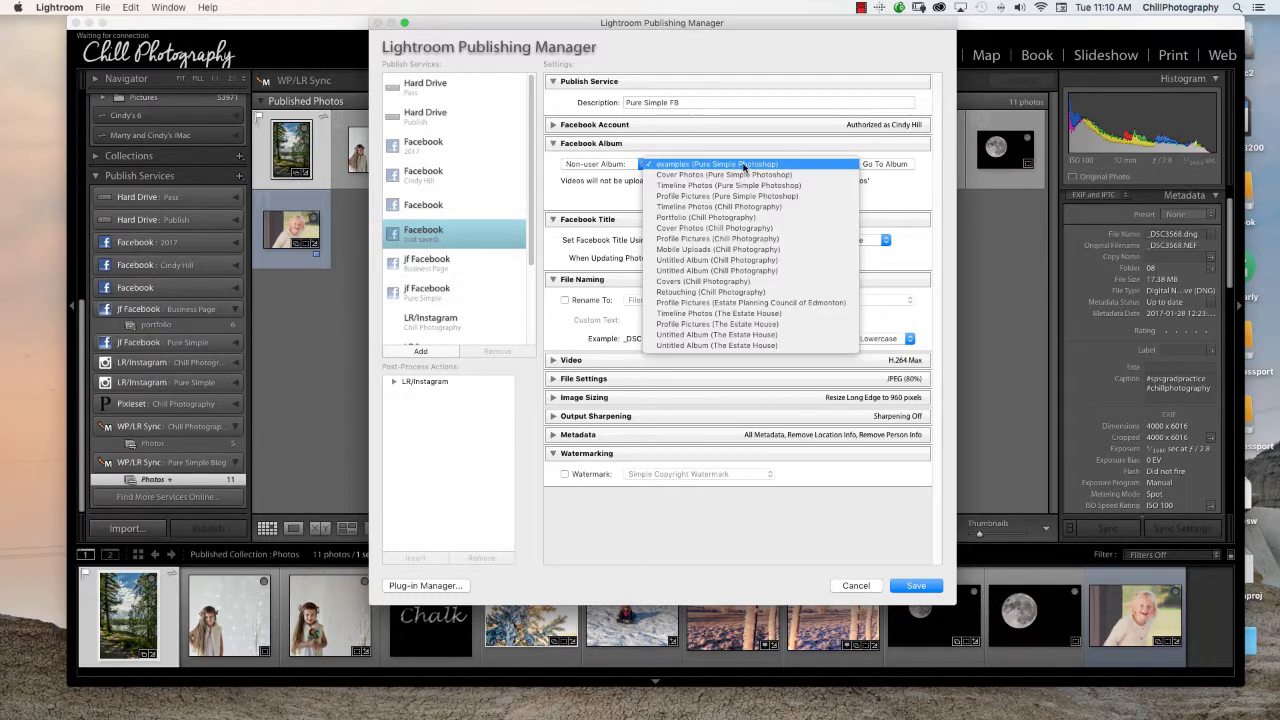
pyautogui.click(668, 188)
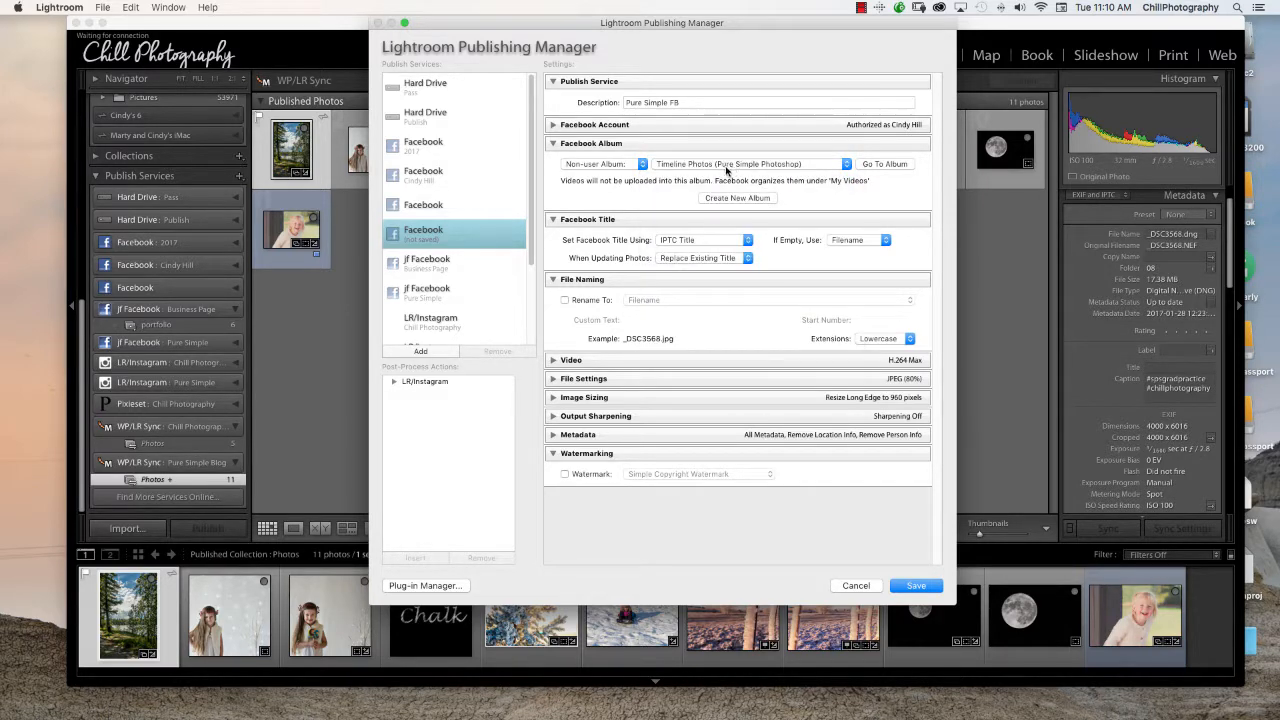
pyautogui.click(826, 165)
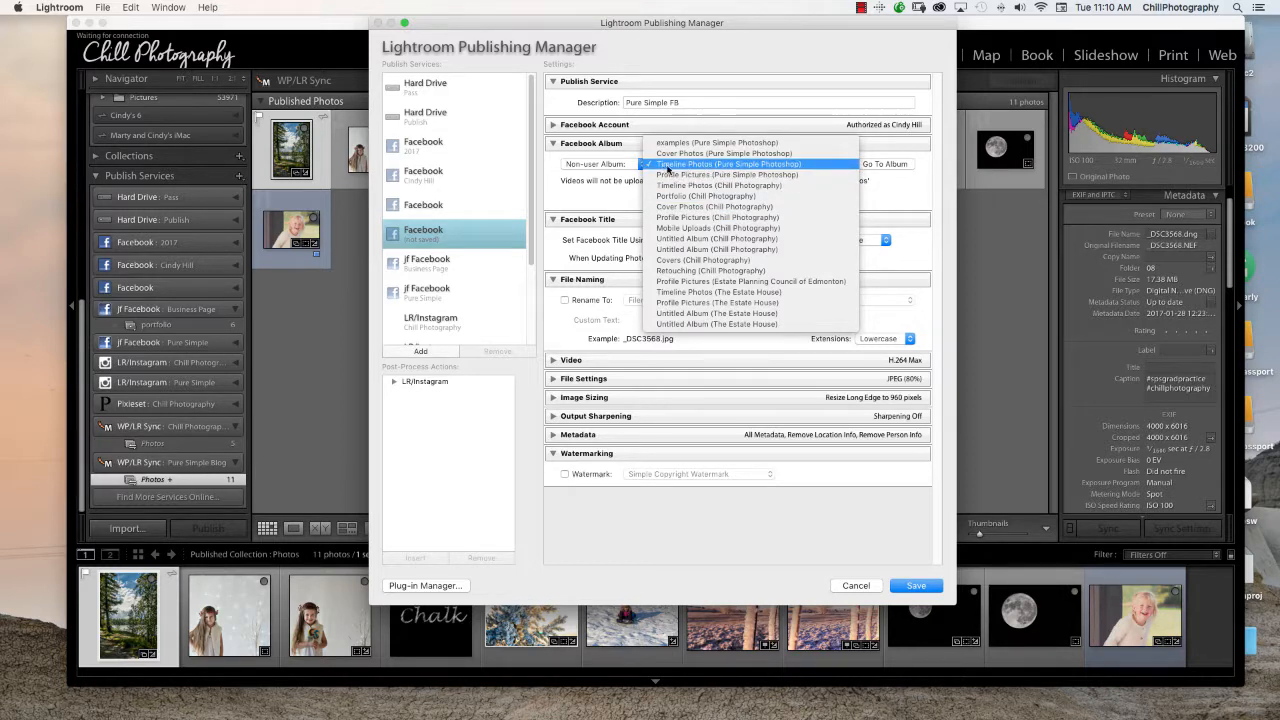
pyautogui.click(671, 165)
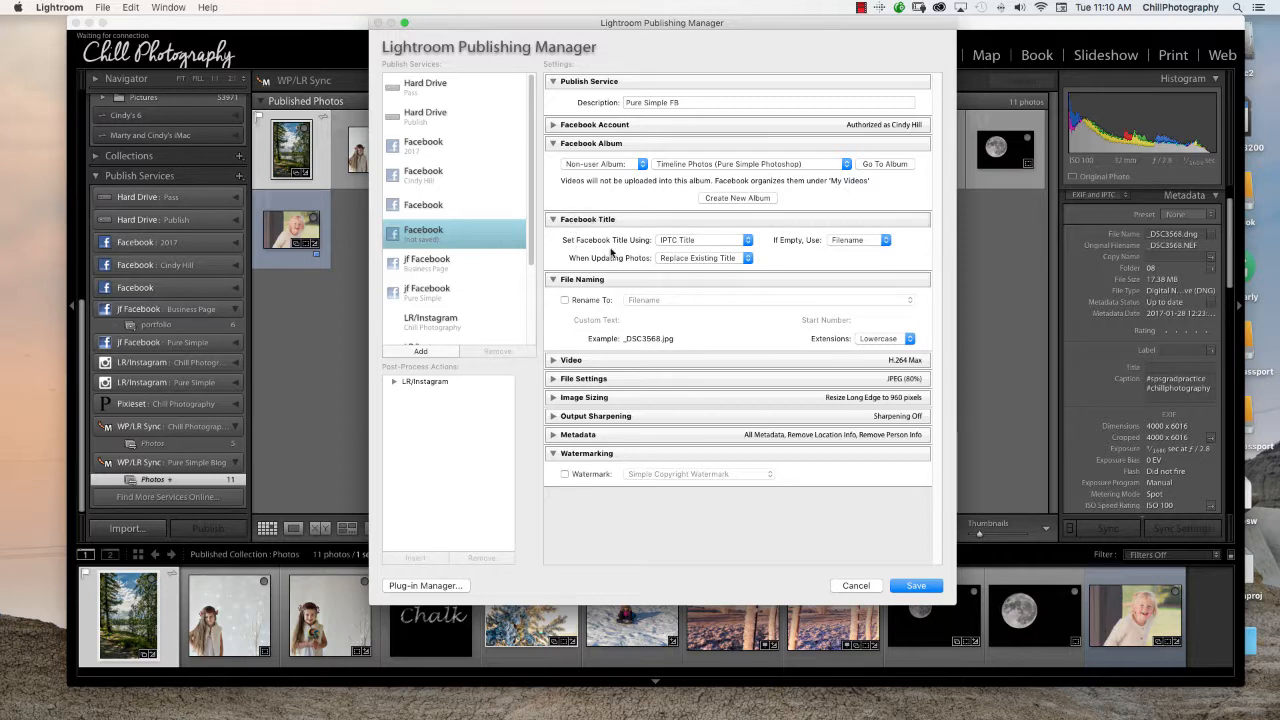
# - Set the Facebook title of published photos to Leave Blank
pyautogui.click(729, 240)
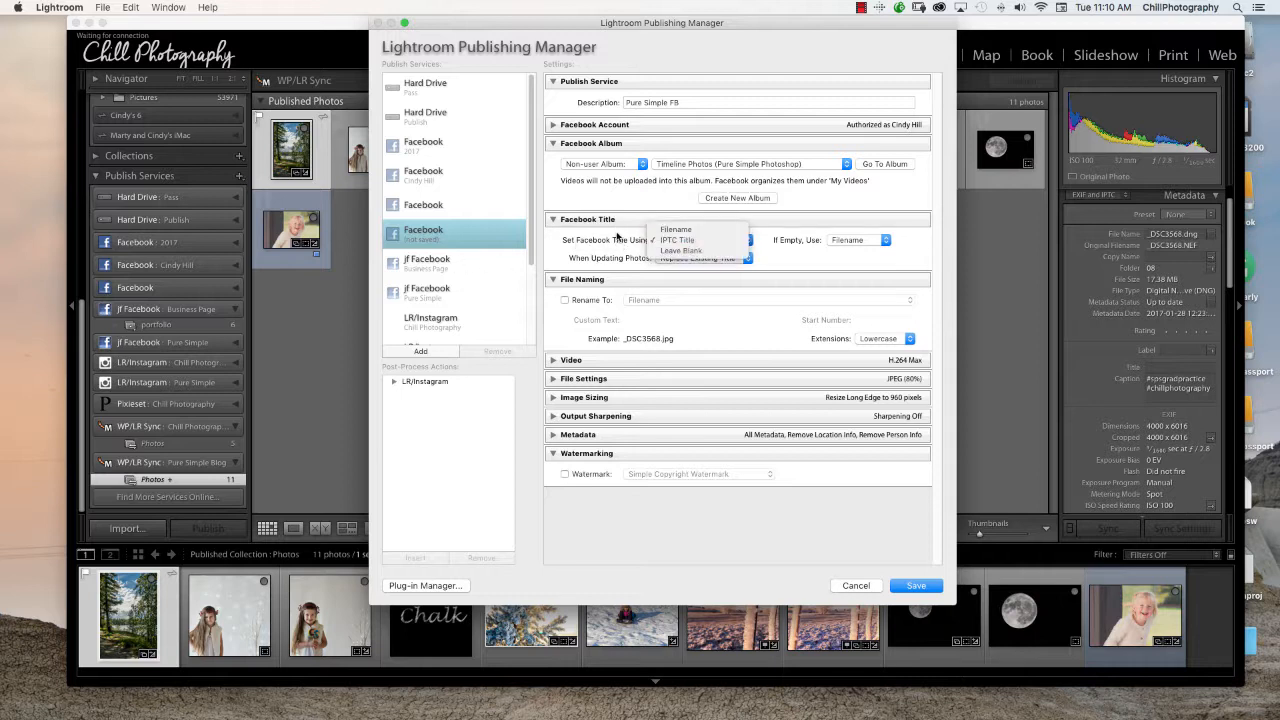
pyautogui.click(683, 250)
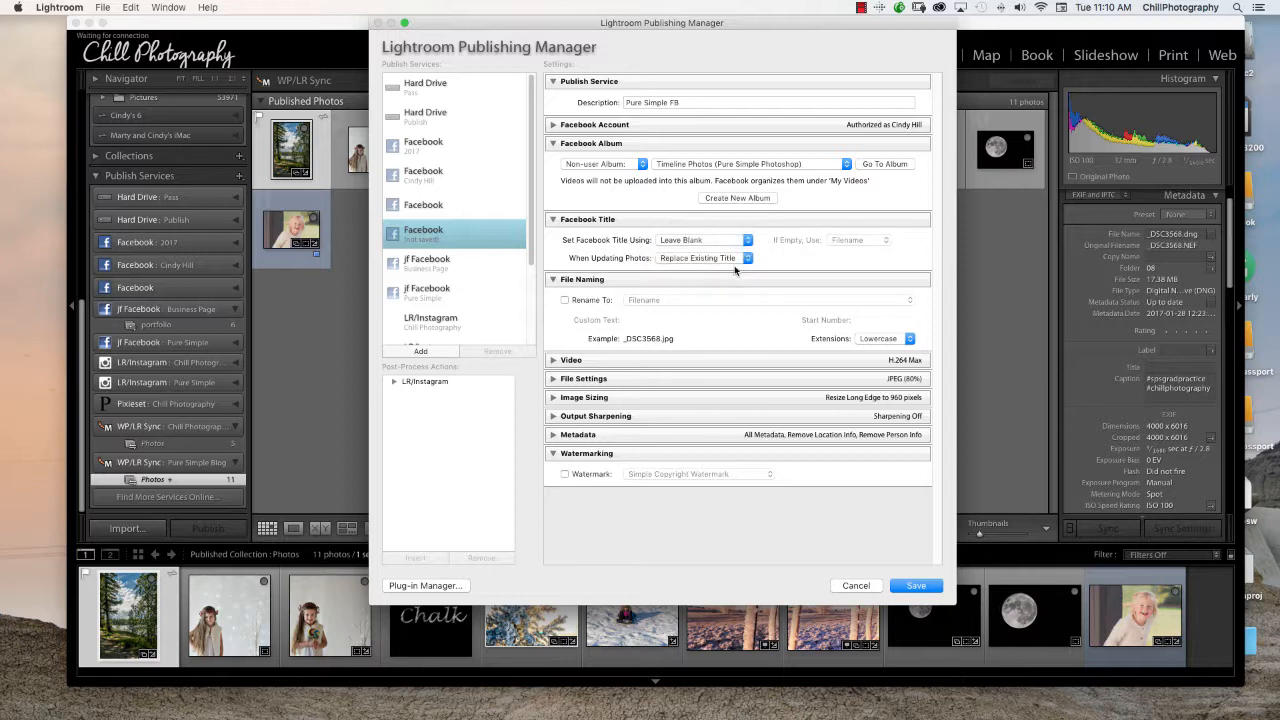
pyautogui.click(705, 241)
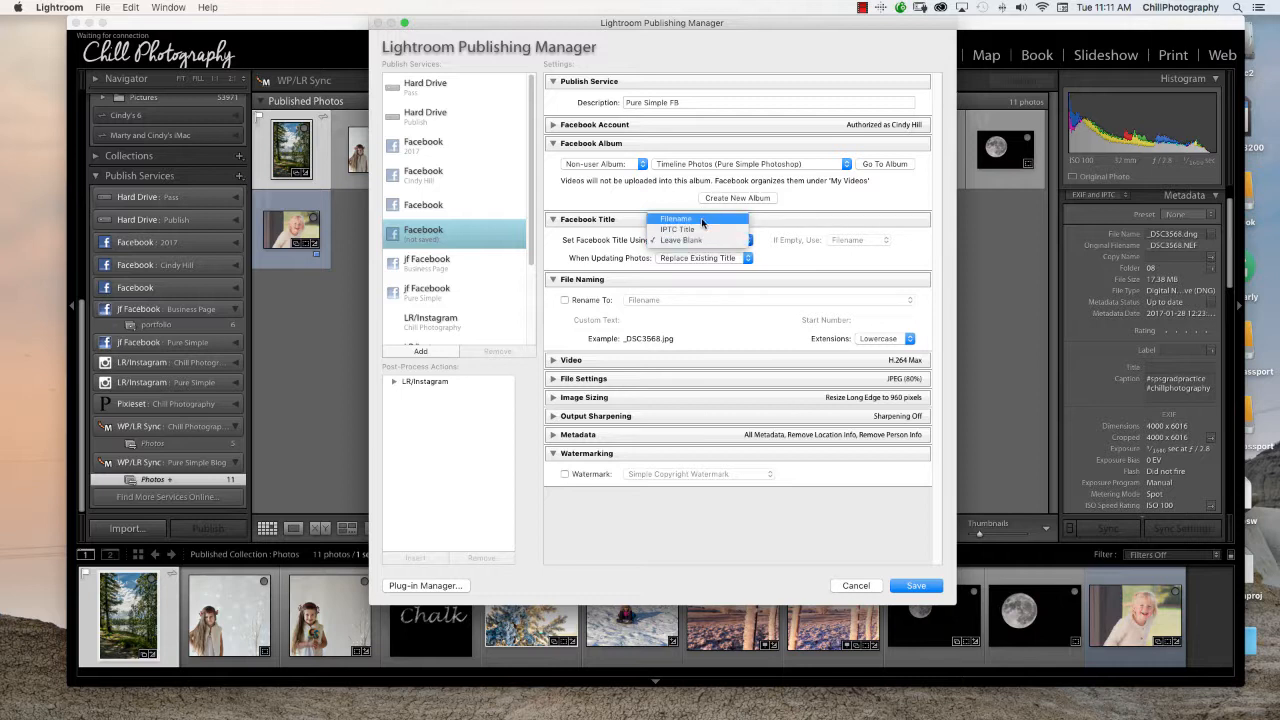
pyautogui.click(707, 240)
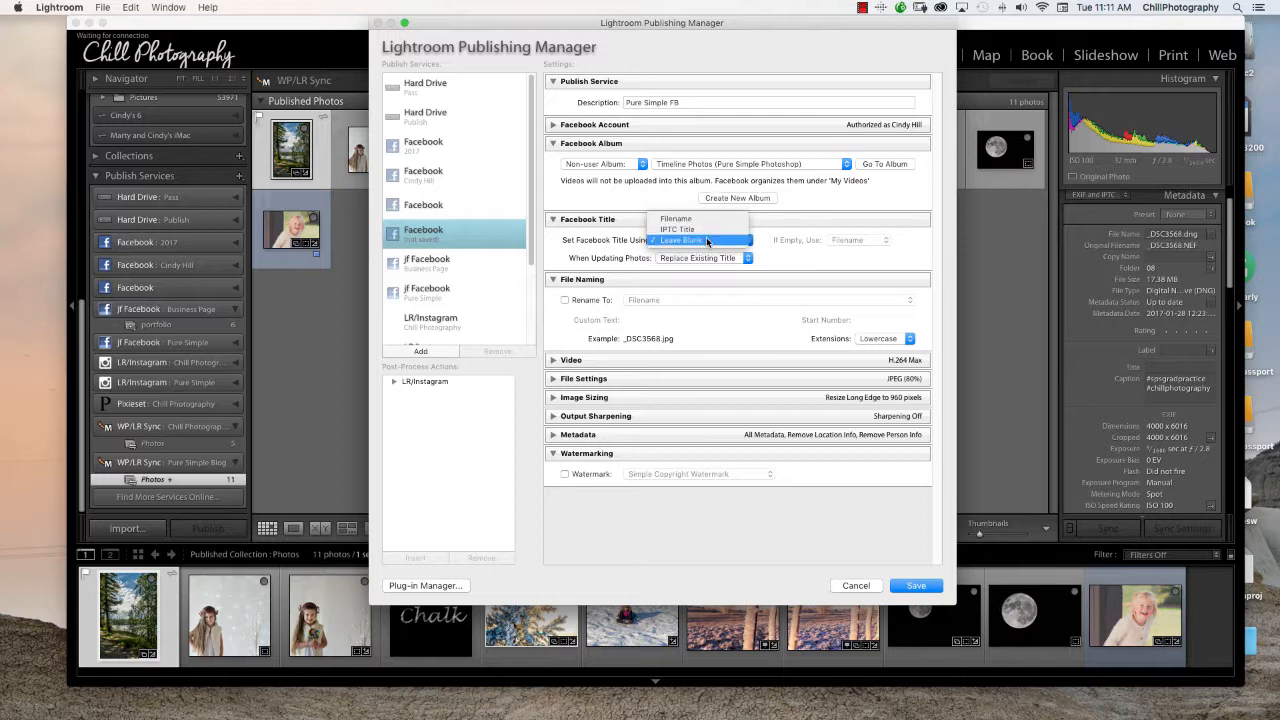
# - Enable file renaming with the Custom Name - Sequence template and the custom text "PureSimplePhotoshop"
pyautogui.click(565, 300)
pyautogui.click(683, 303)
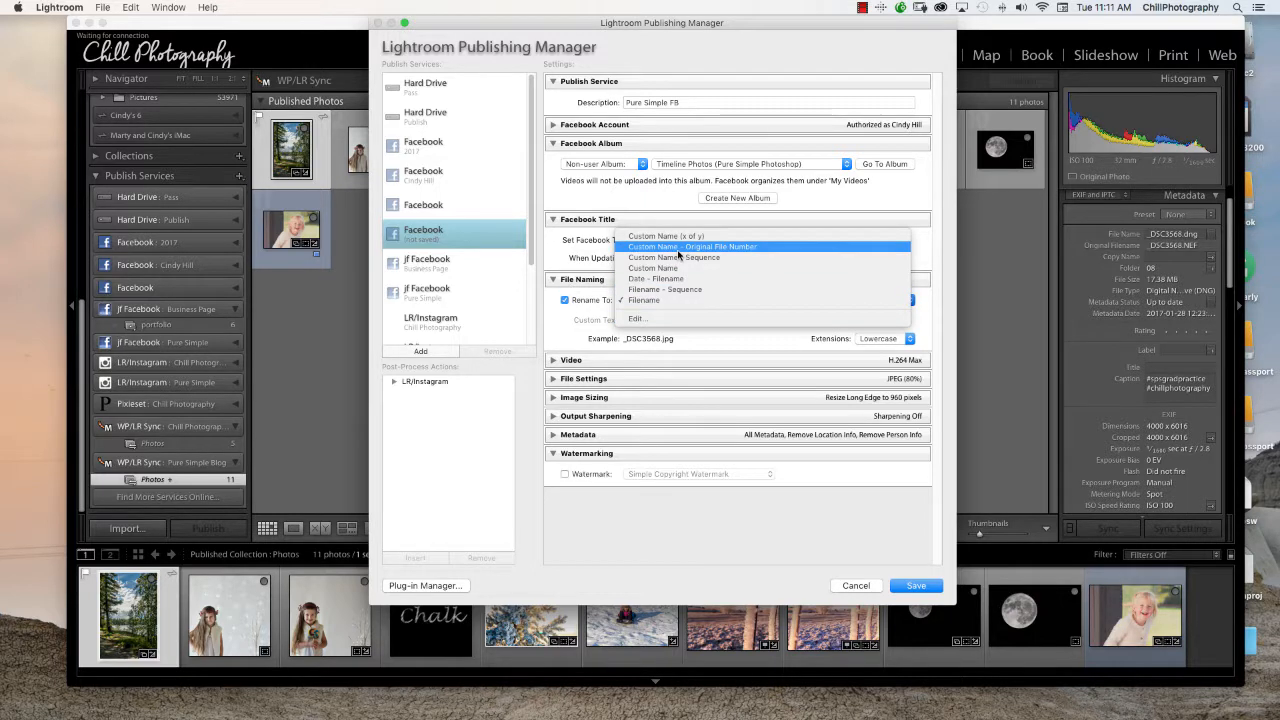
pyautogui.click(680, 258)
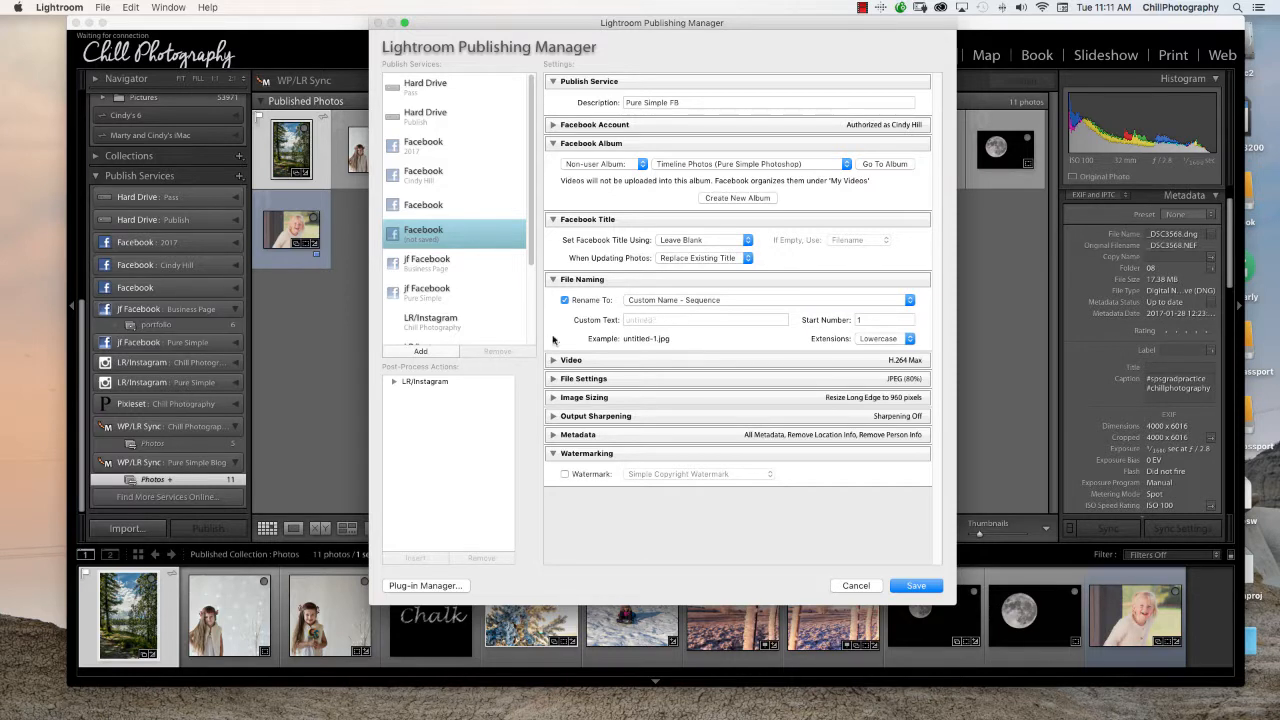
pyautogui.click(645, 319)
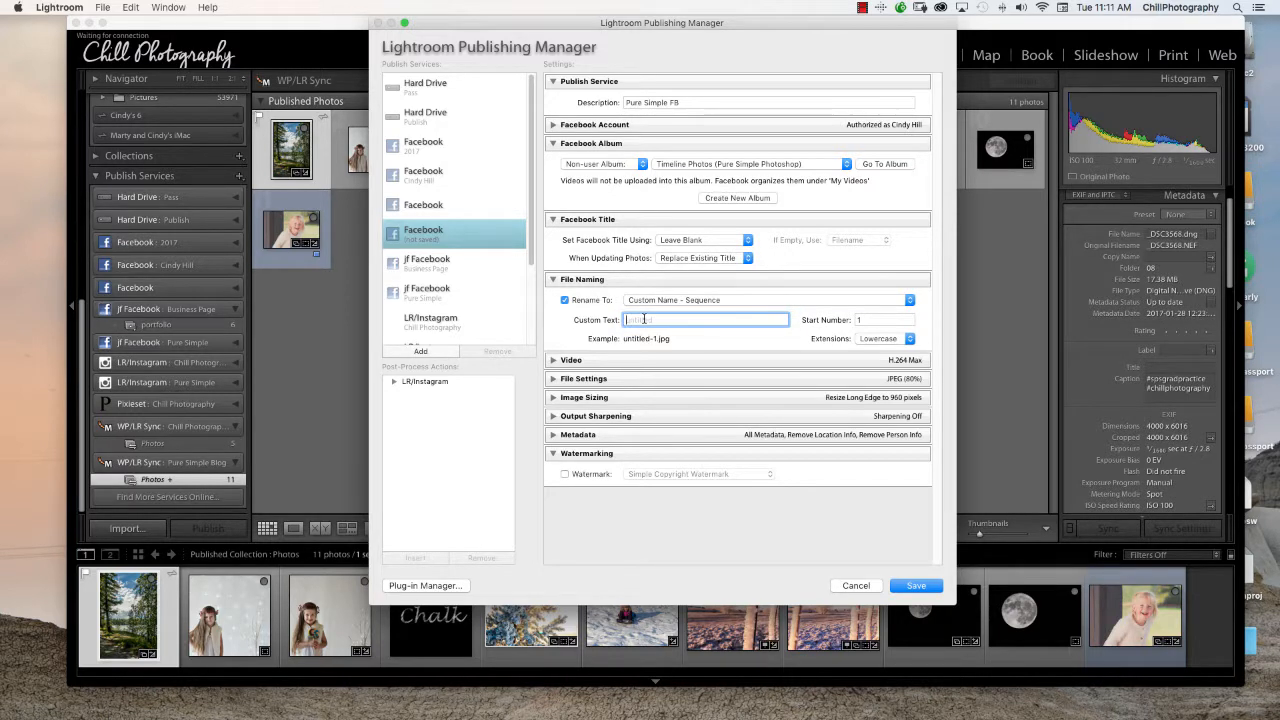
pyautogui.write('PureSimplePhot')
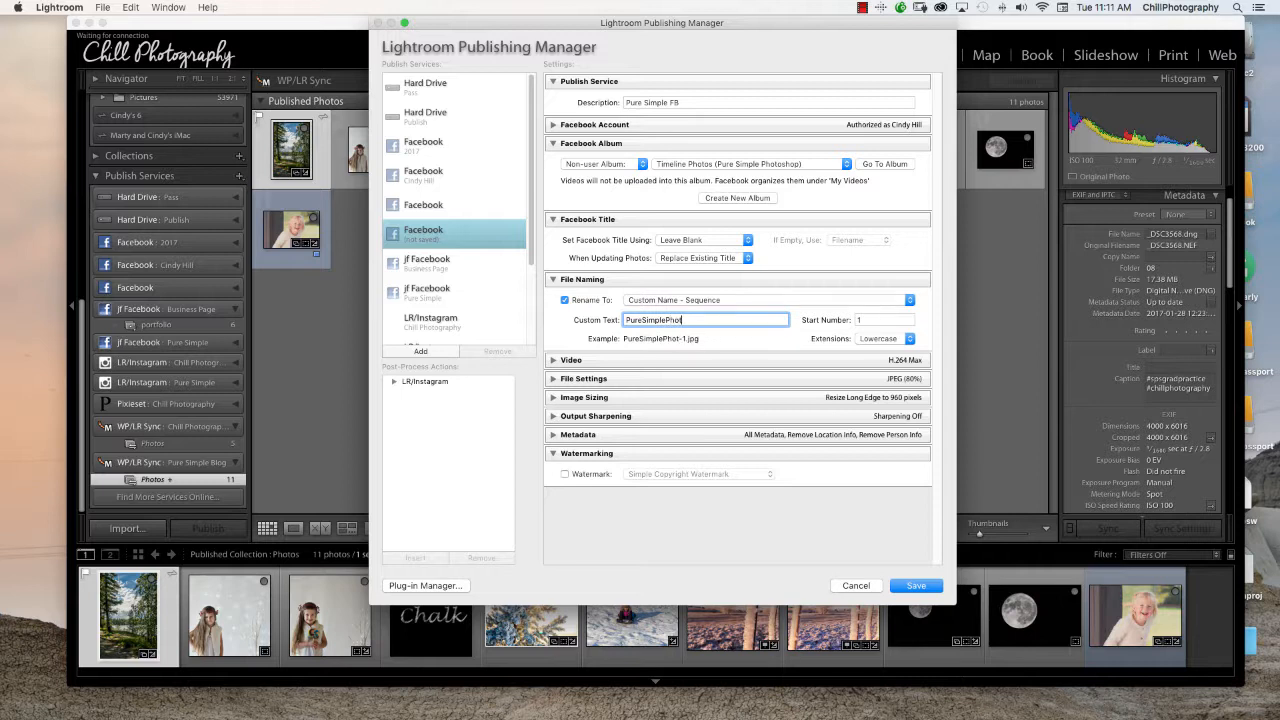
pyautogui.write('oshop')
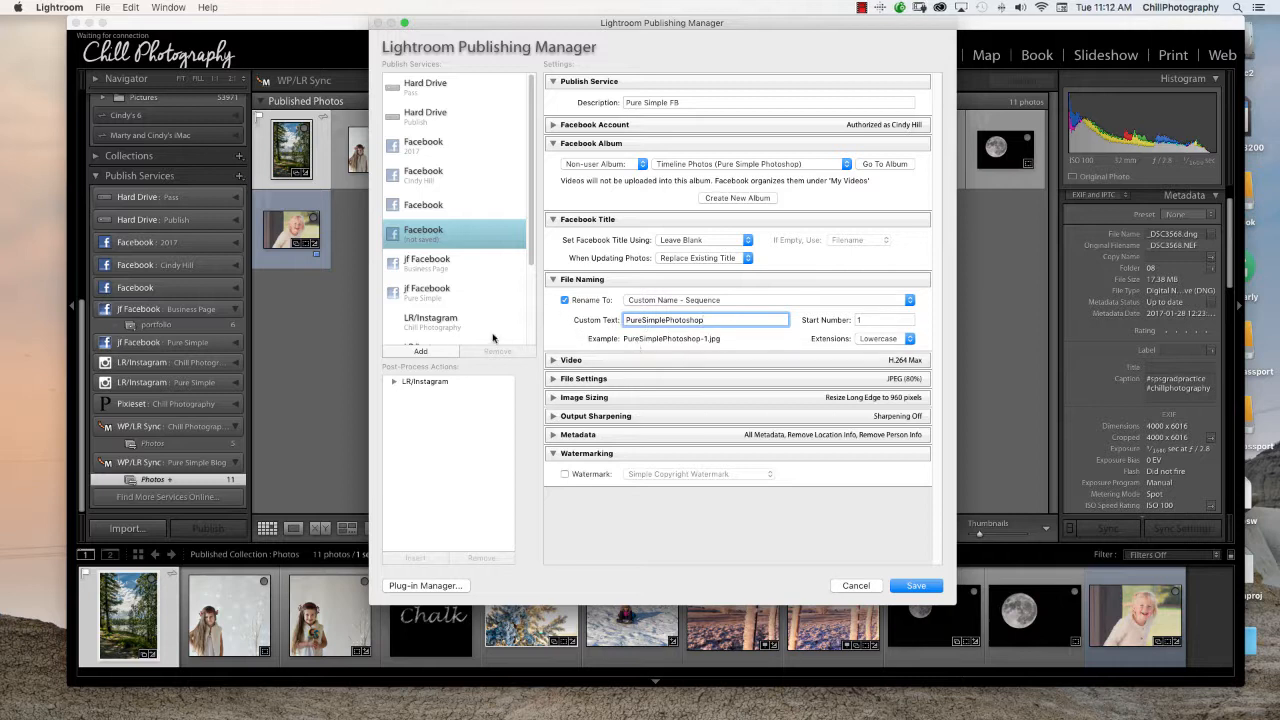
# - Collapse the file naming, title and album sections, and review the file settings, image sizing and output sharpening options
pyautogui.click(553, 380)
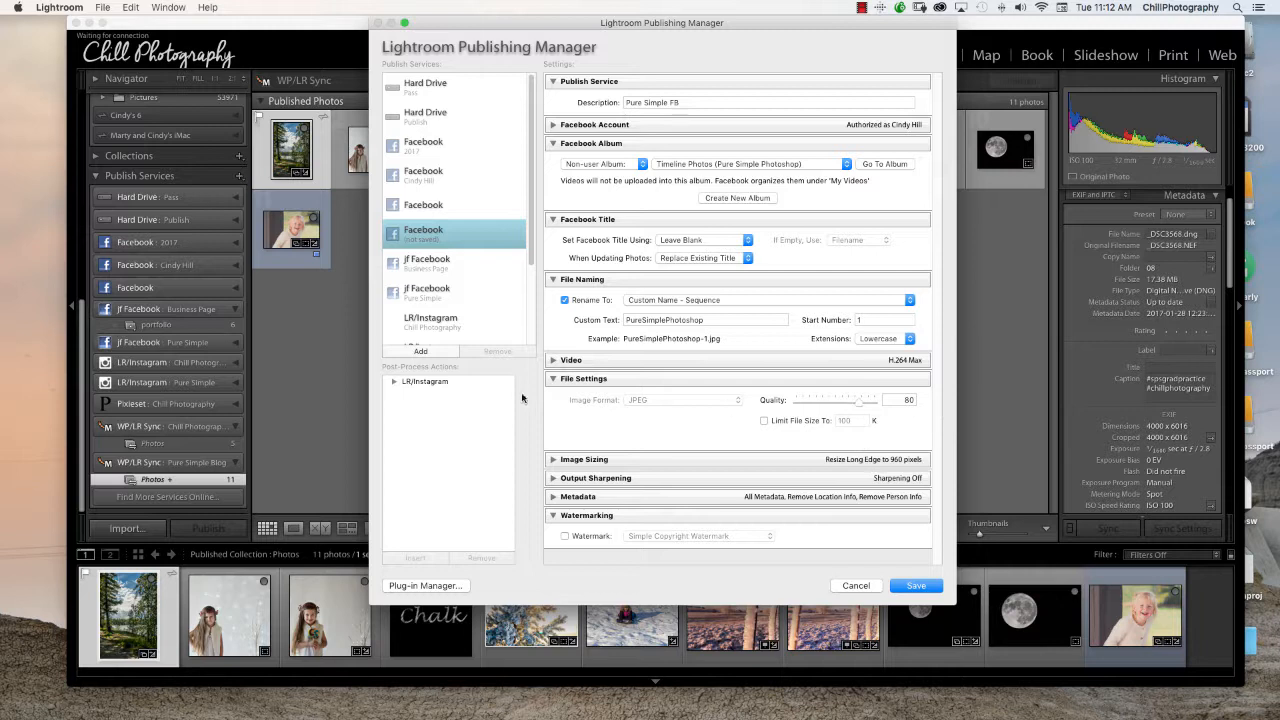
pyautogui.click(553, 279)
pyautogui.click(553, 219)
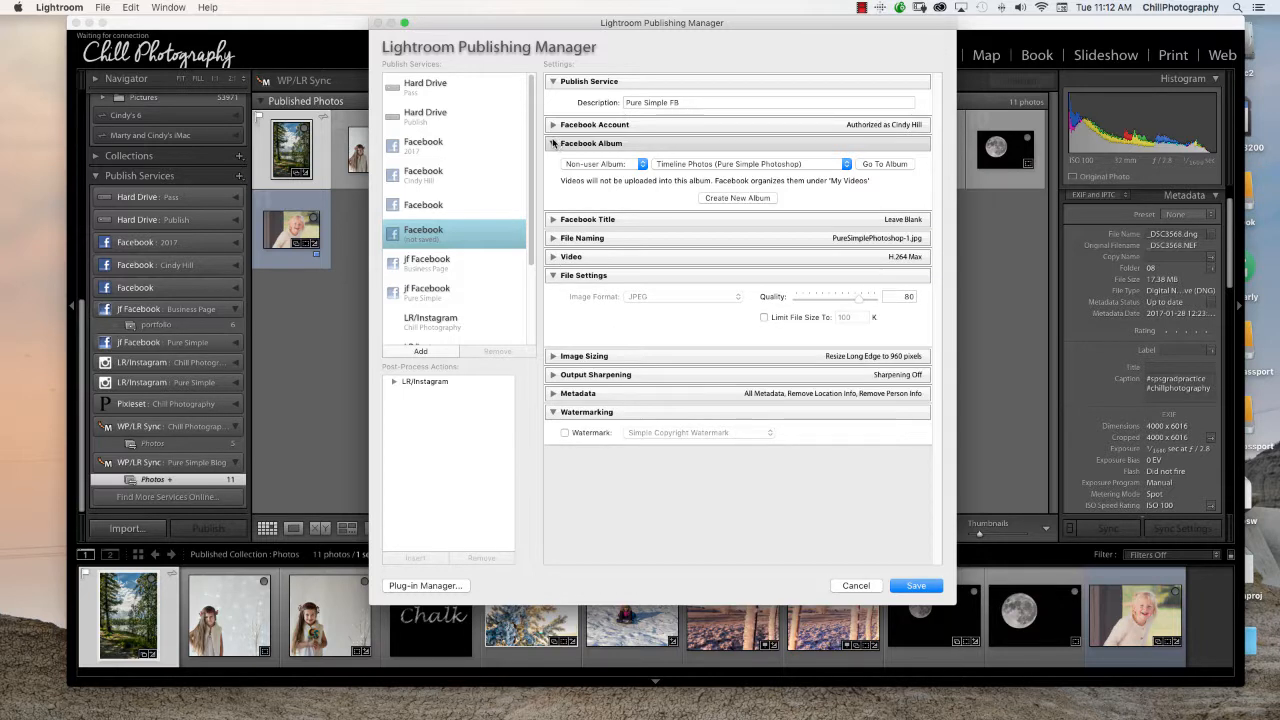
pyautogui.click(553, 143)
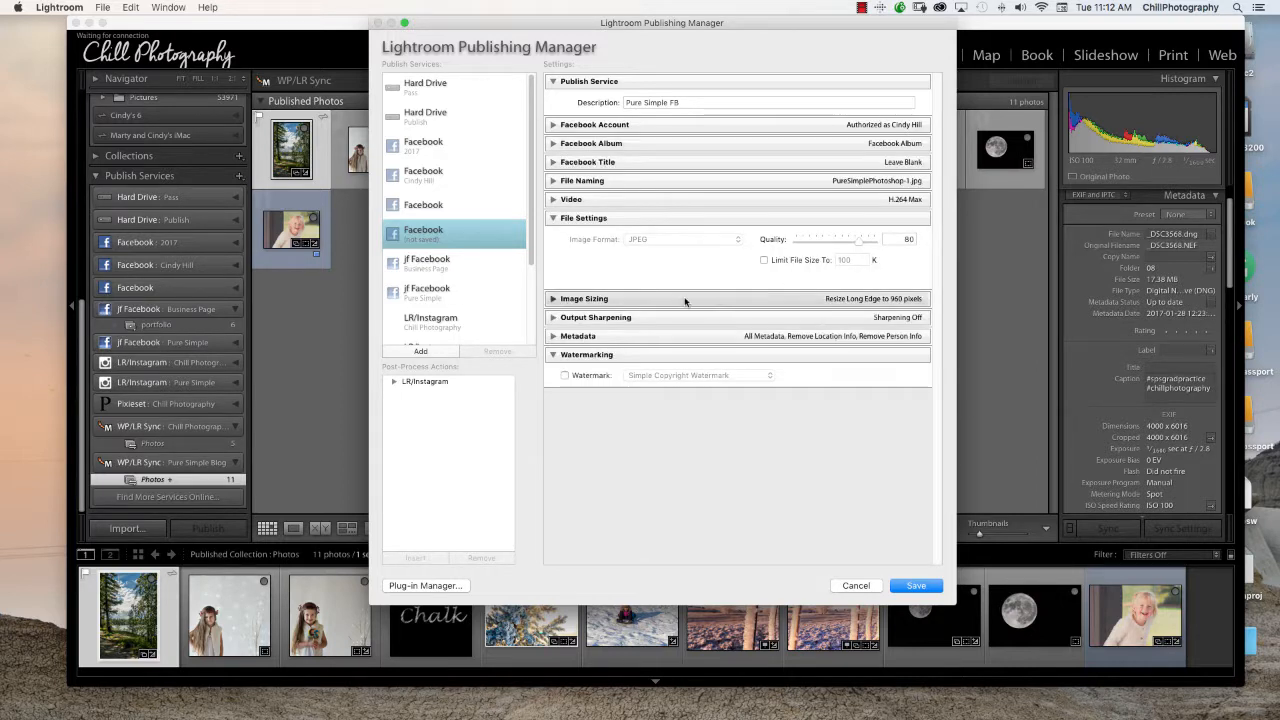
pyautogui.click(552, 299)
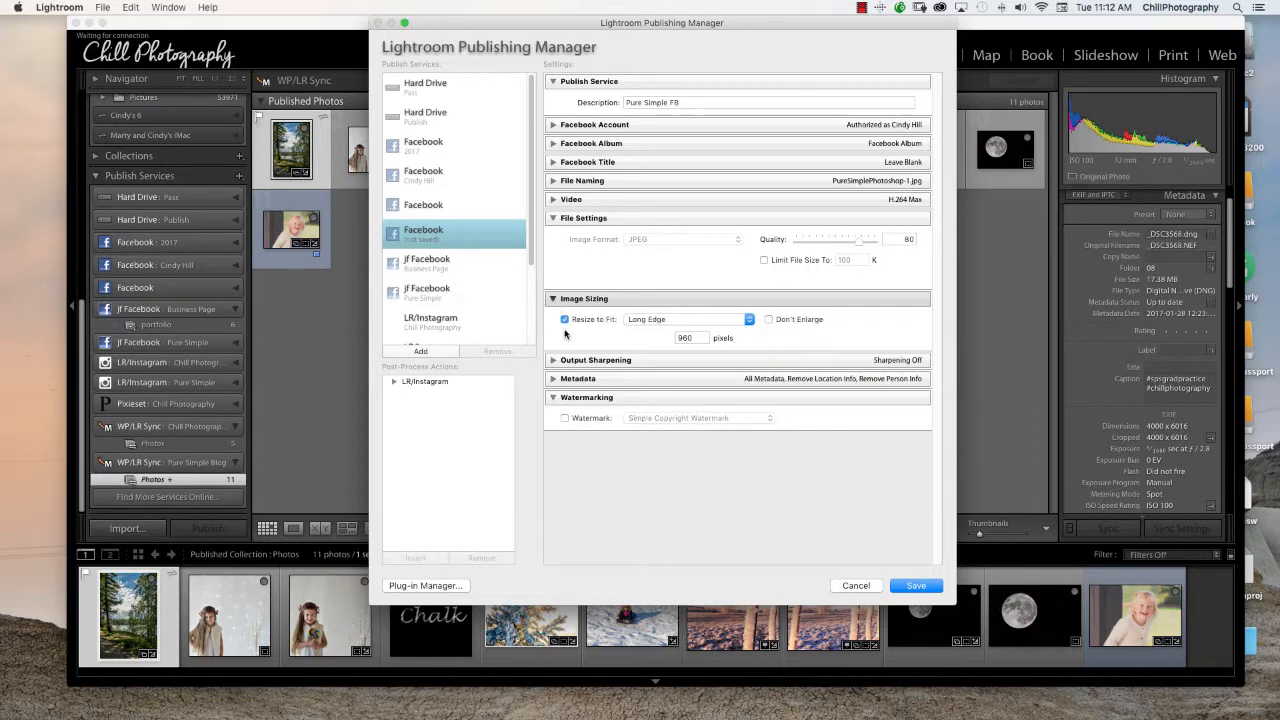
pyautogui.doubleClick(699, 339)
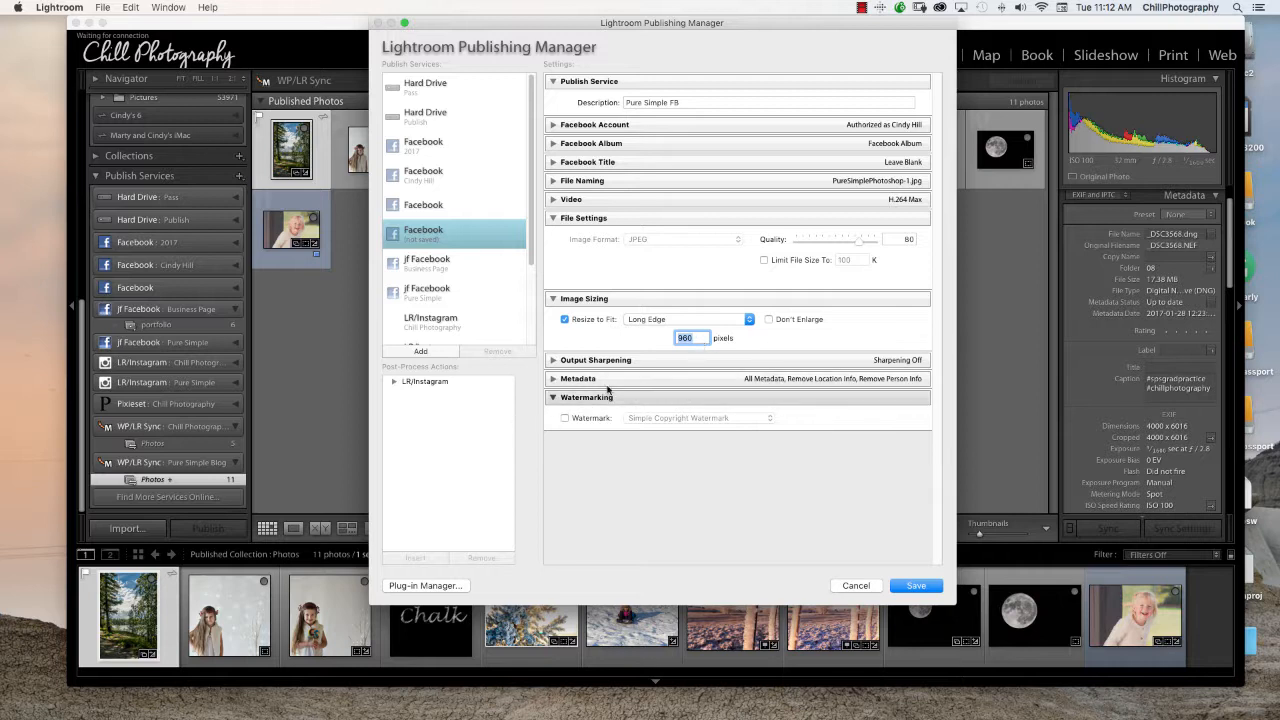
pyautogui.click(554, 362)
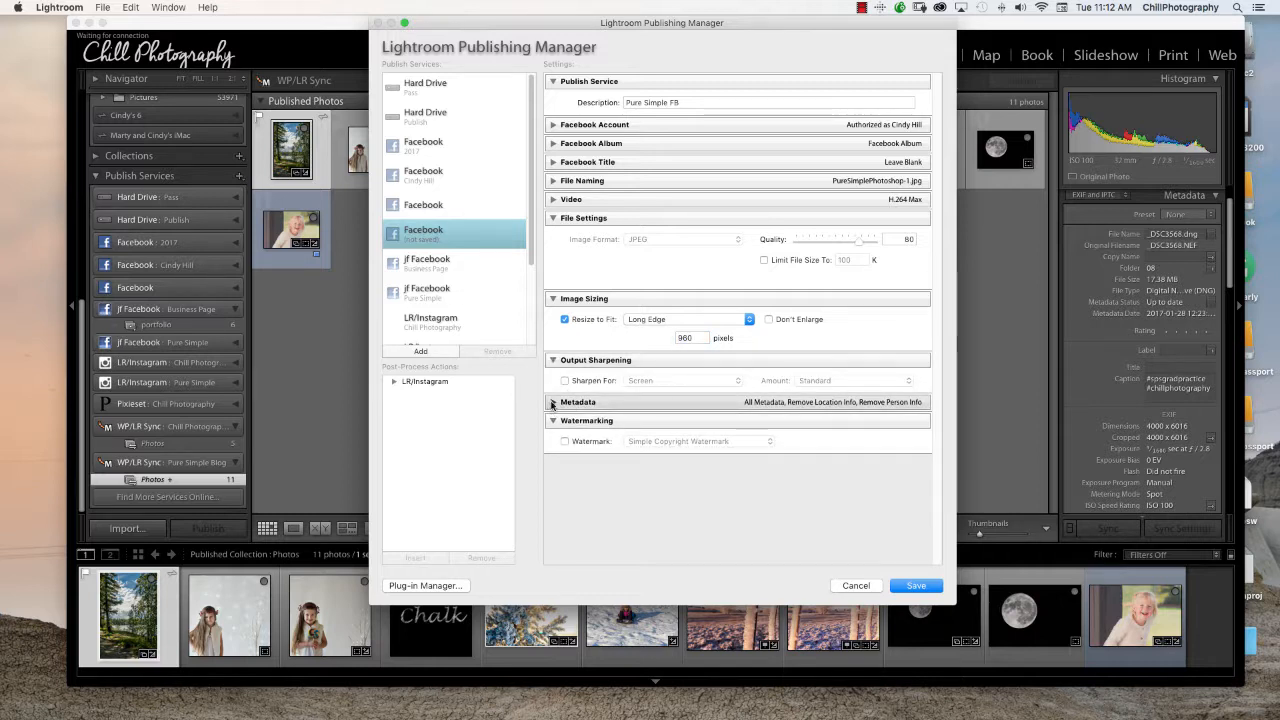
# - Limit the included metadata to Copyright Only and collapse the metadata section
pyautogui.click(552, 403)
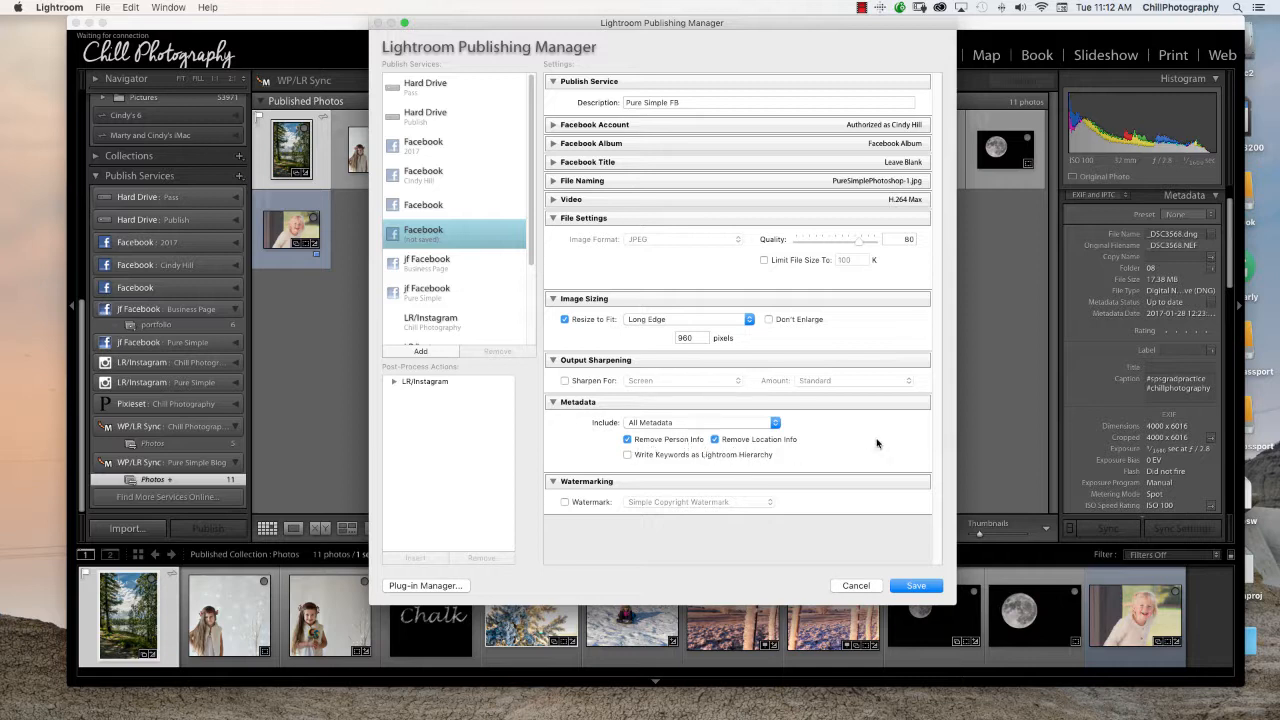
pyautogui.click(686, 424)
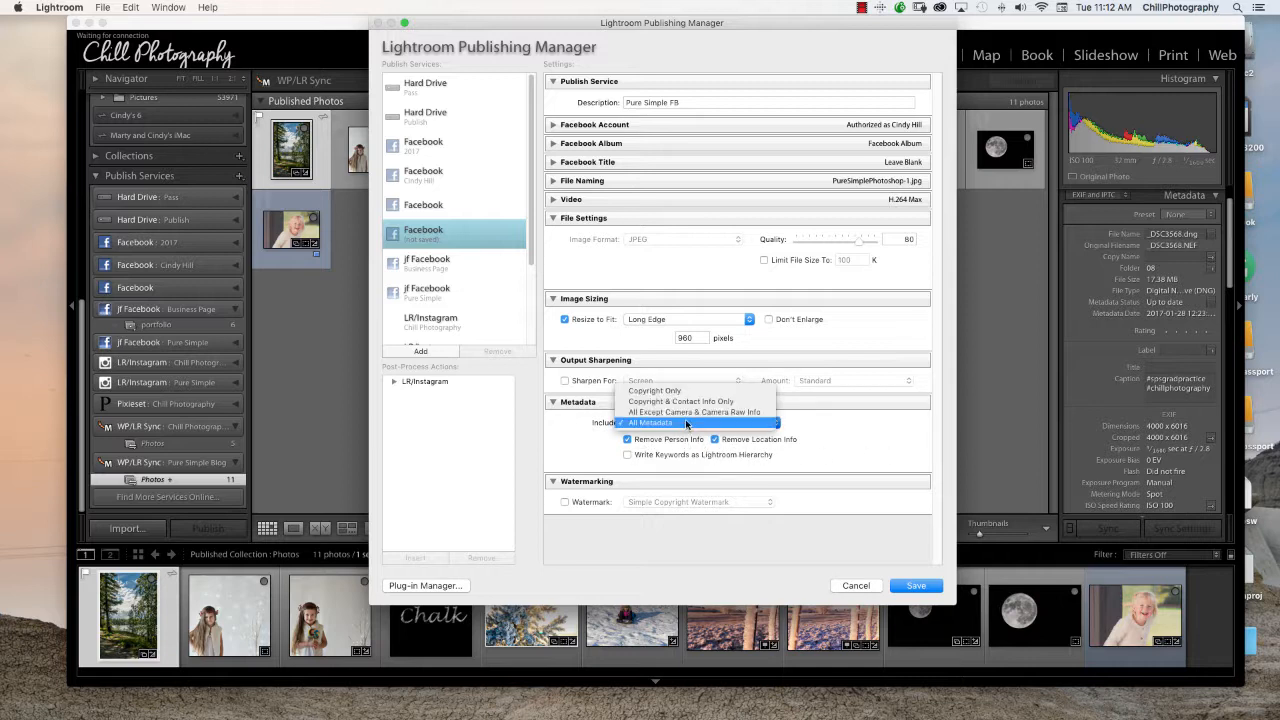
pyautogui.click(680, 391)
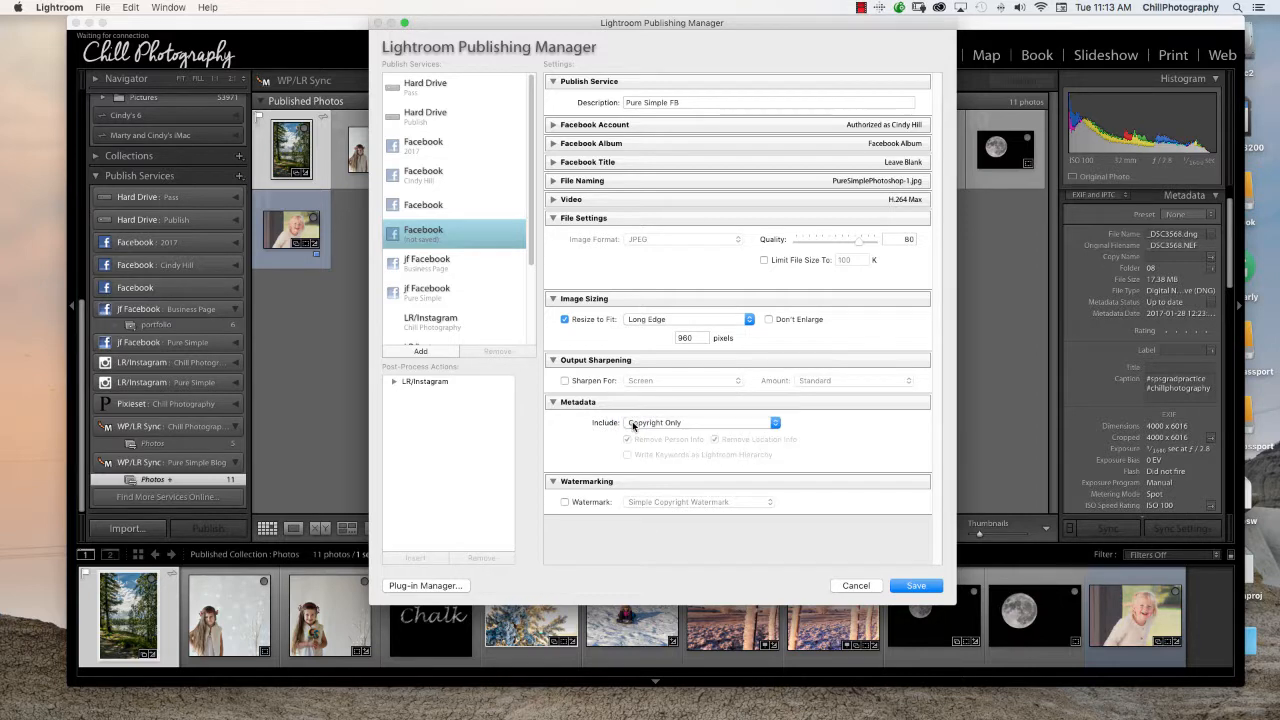
pyautogui.click(552, 402)
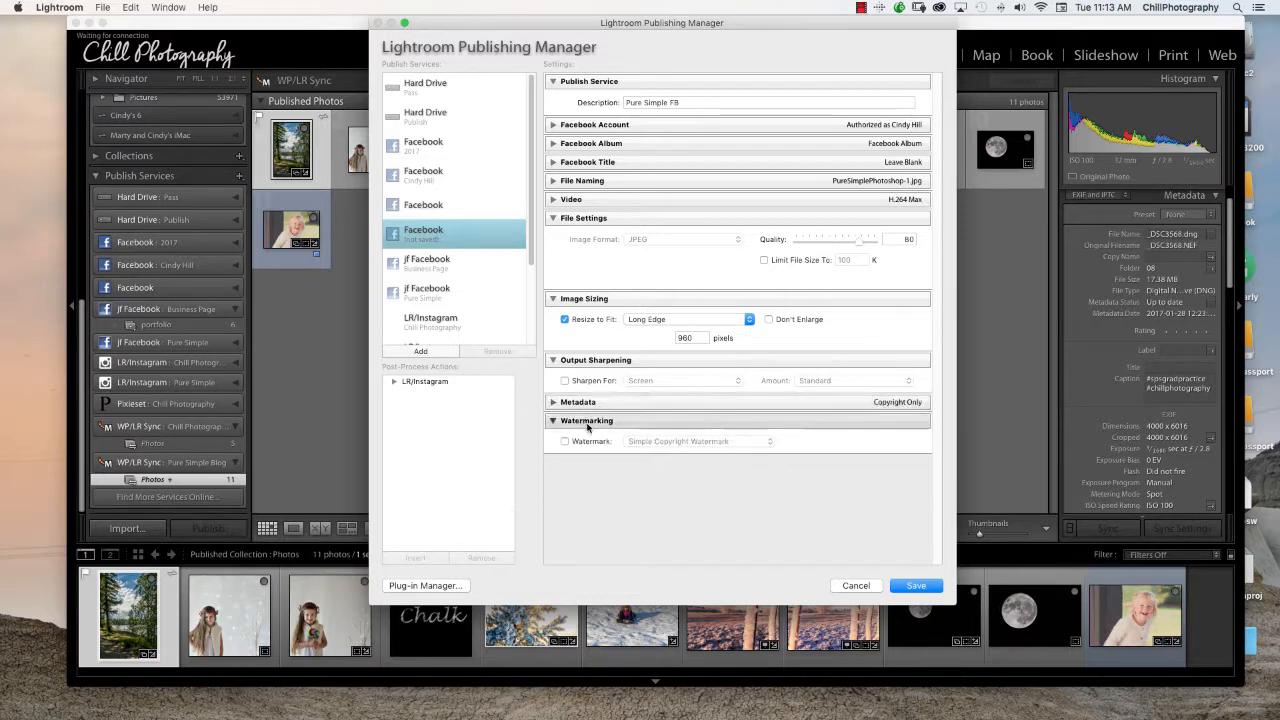
# - Enable watermarking with the Chill Bottom Right2 watermark and save the Pure Simple FB publish service
pyautogui.click(565, 442)
pyautogui.click(745, 444)
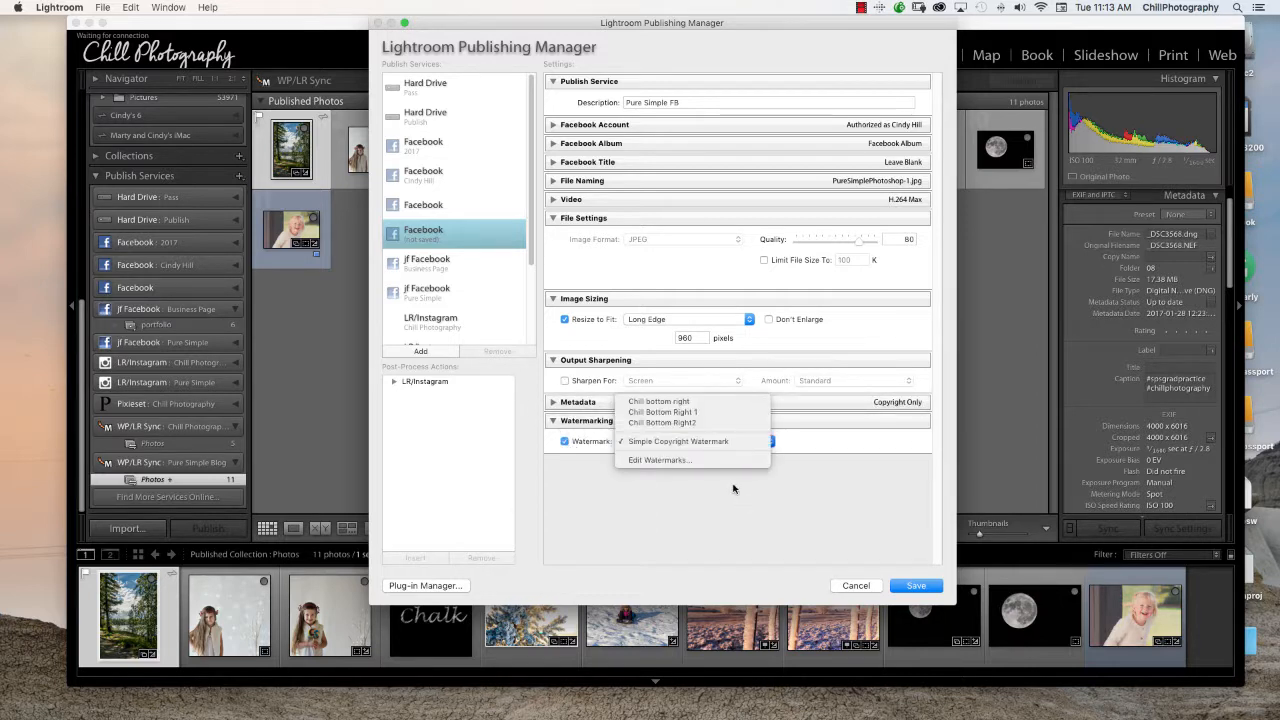
pyautogui.click(716, 421)
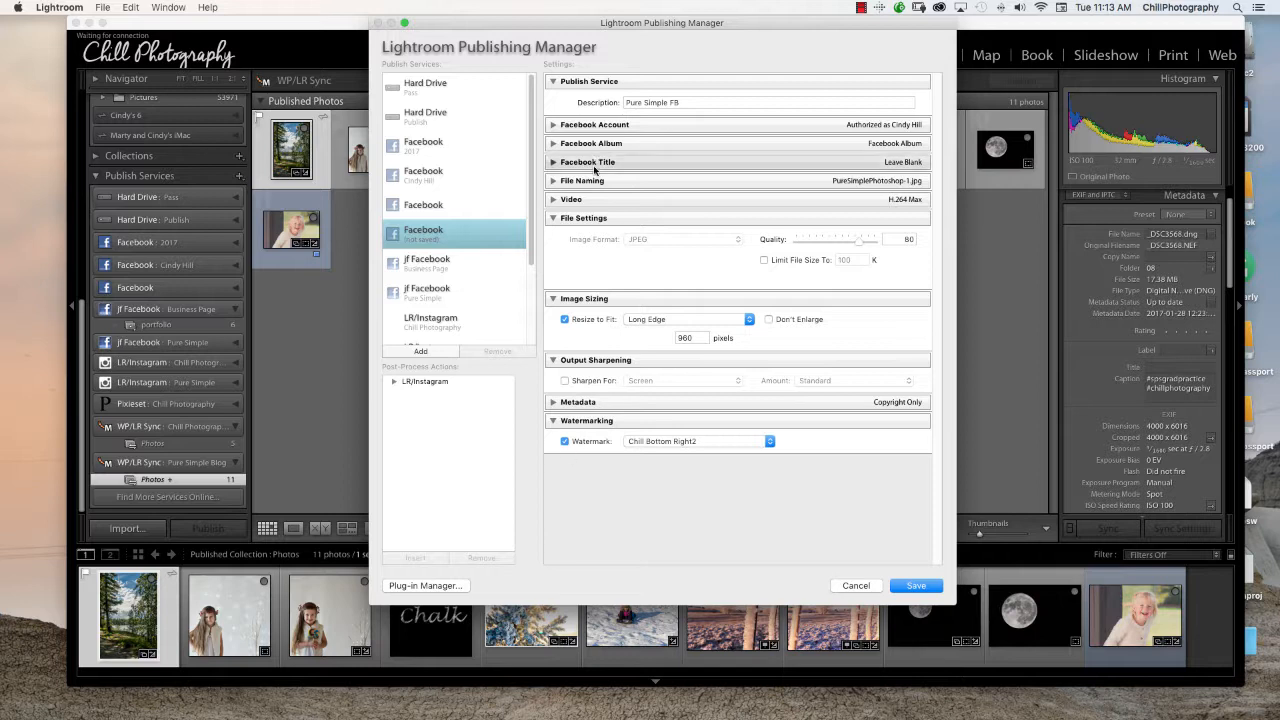
pyautogui.click(553, 218)
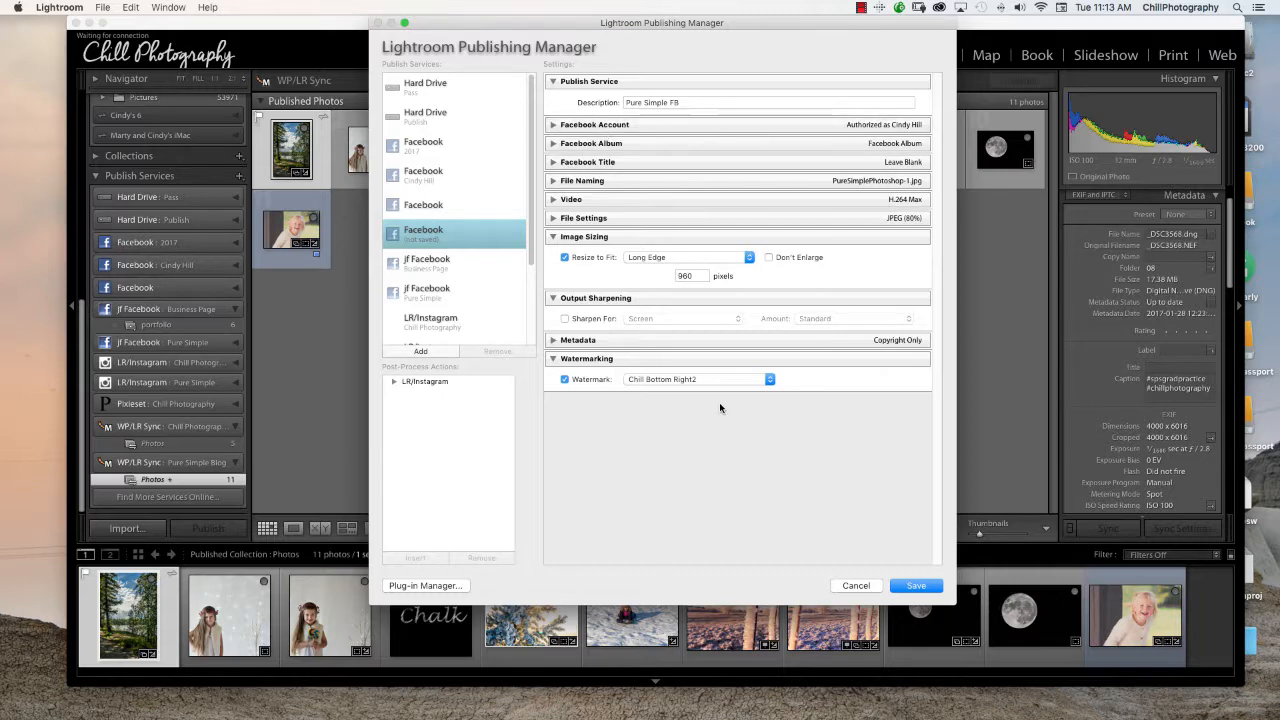
pyautogui.click(920, 589)
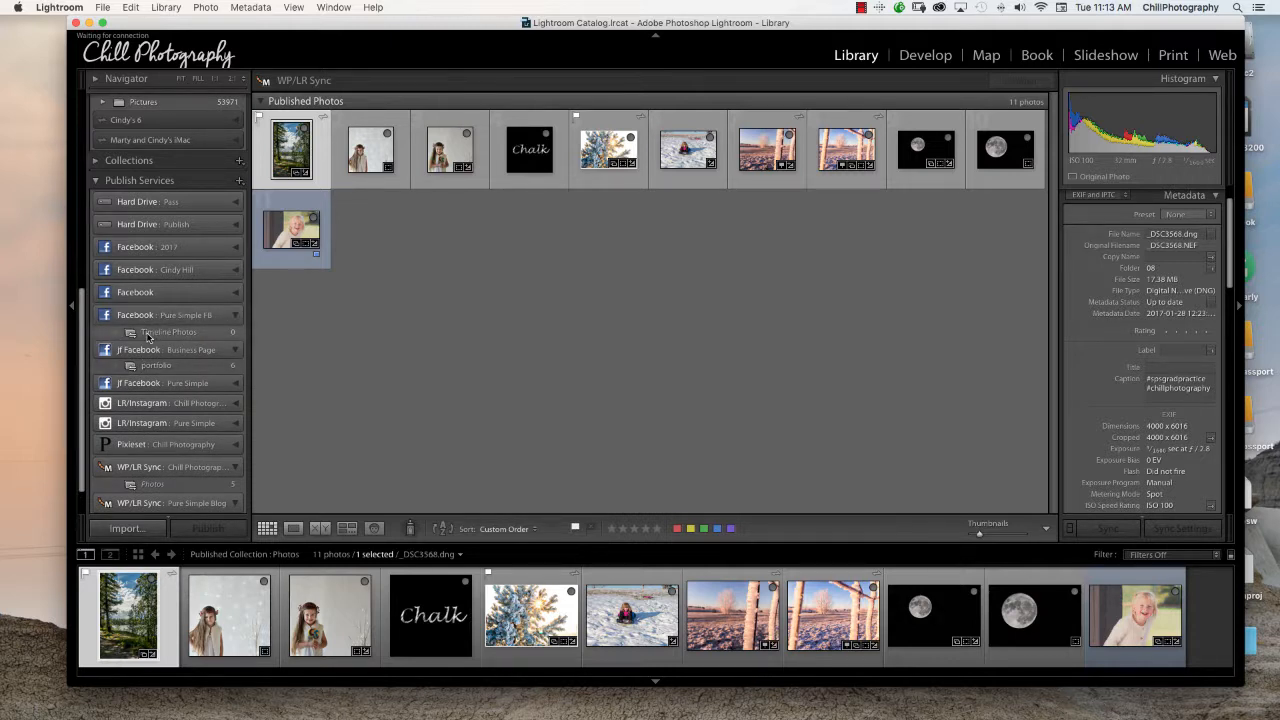
# - Add the Chalk image and the frosted tree photo to the Timeline Photos collection under Pure Simple FB
pyautogui.click(529, 149)
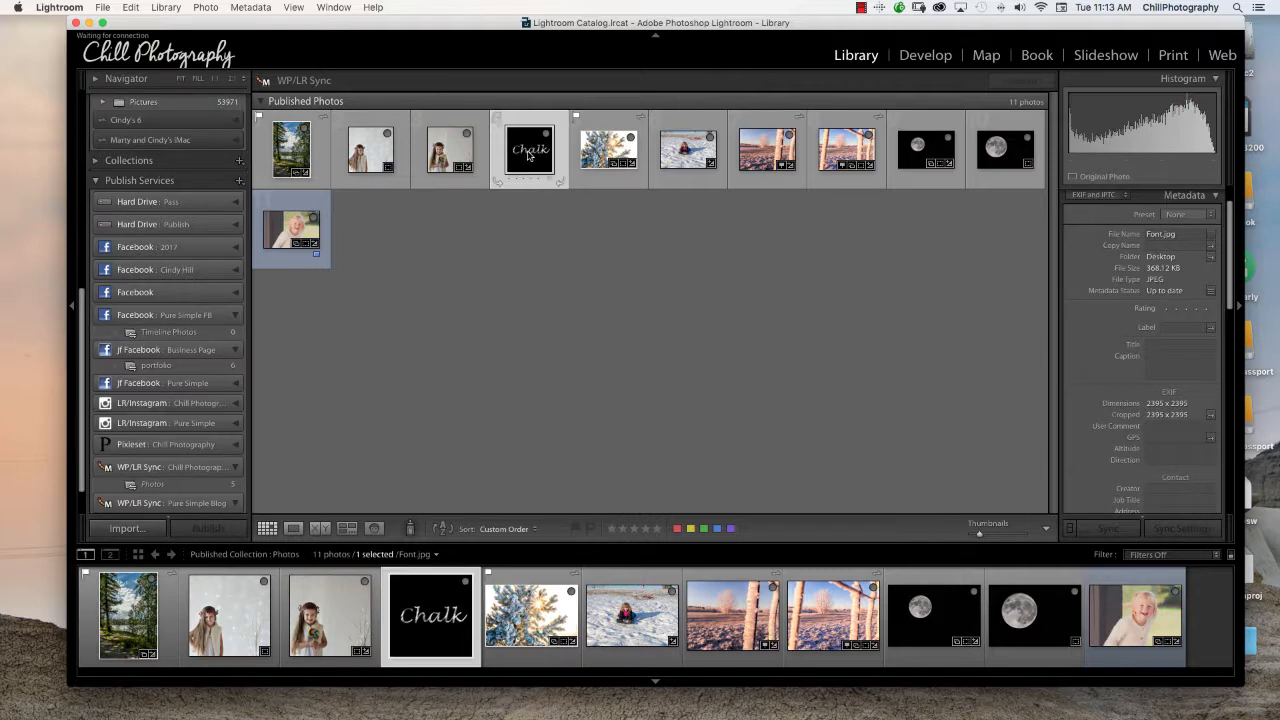
pyautogui.moveTo(529, 155); pyautogui.dragTo(185, 330)
pyautogui.click(600, 150)
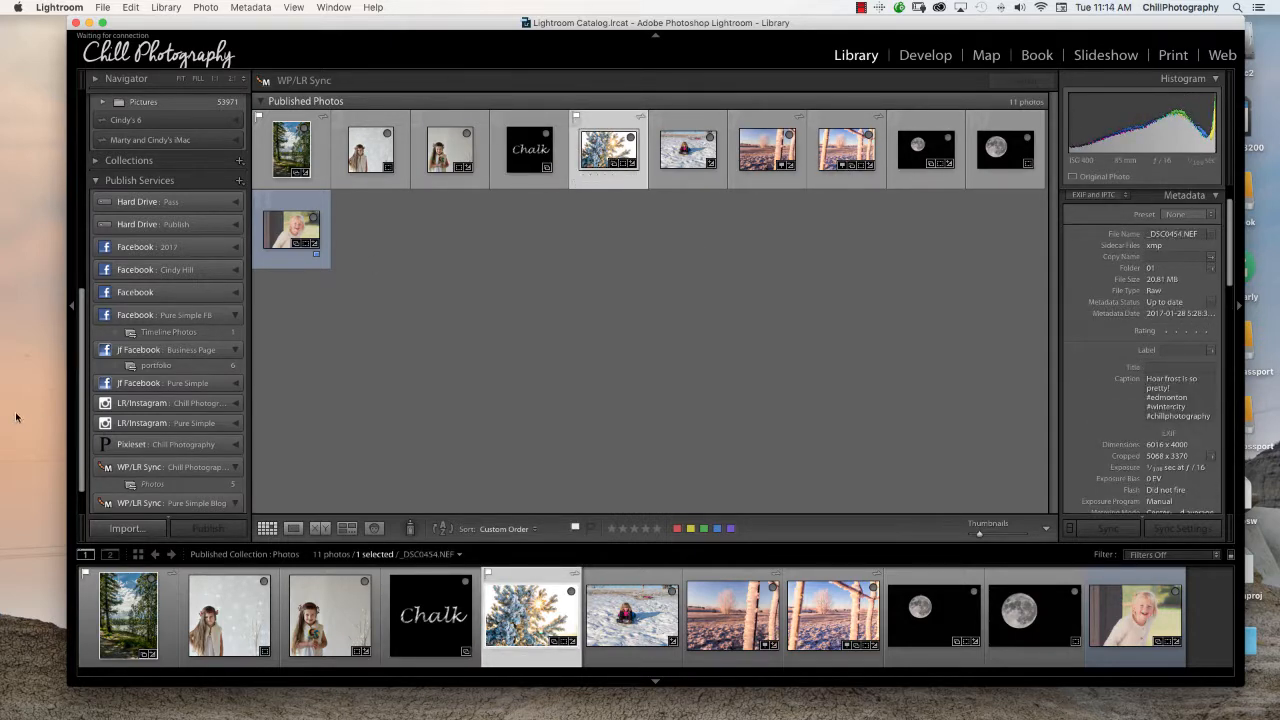
pyautogui.rightClick(152, 348)
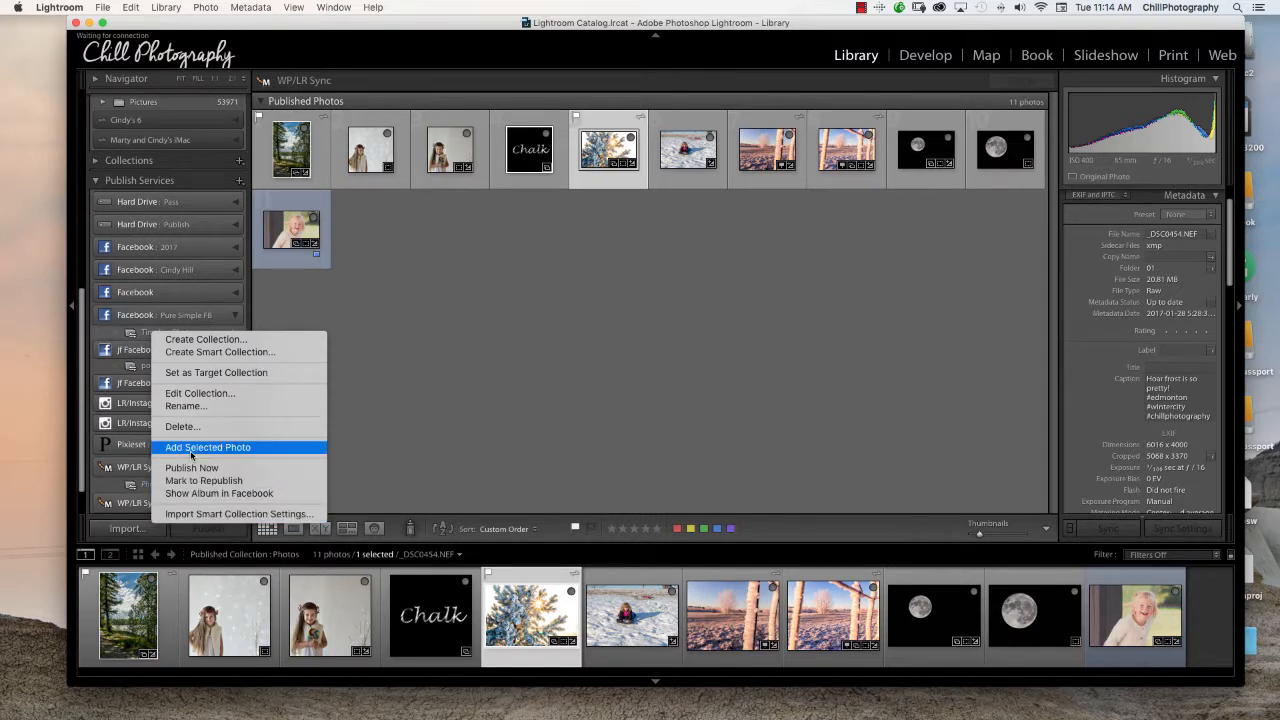
pyautogui.click(191, 450)
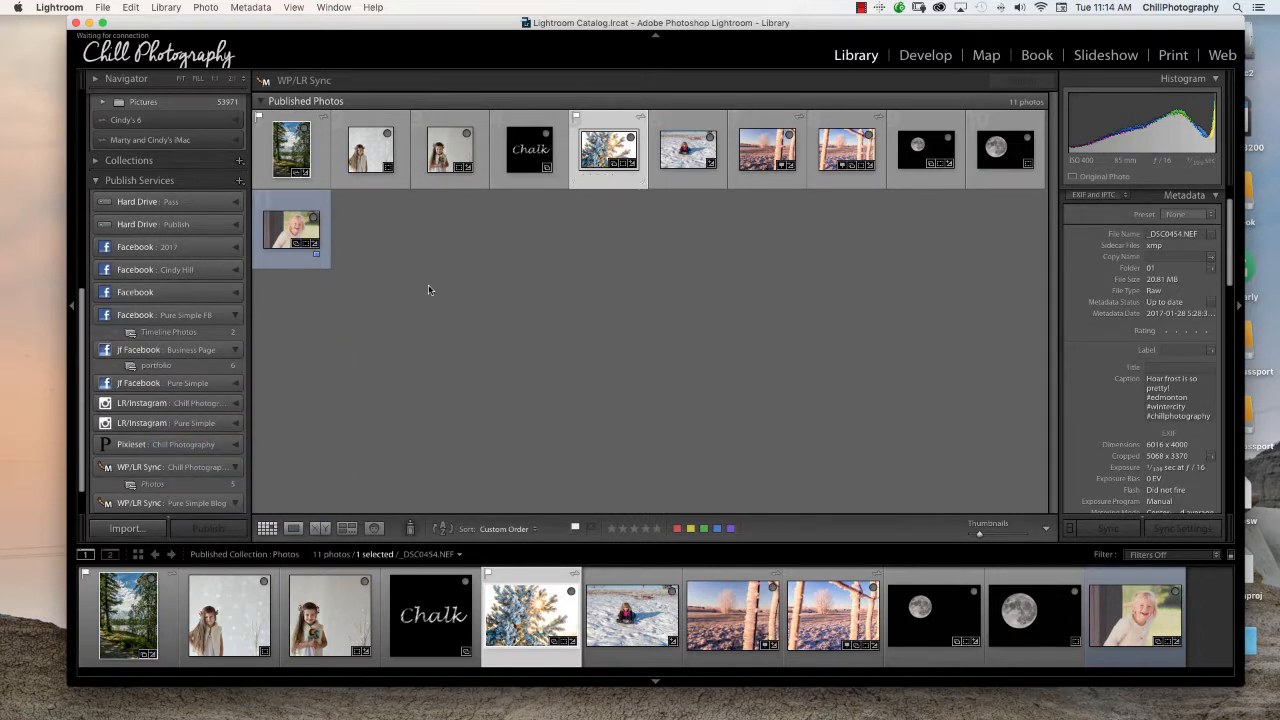
# - Set Timeline Photos as the target collection, and toggle the frosted tree photo out of and back into it
pyautogui.rightClick(155, 335)
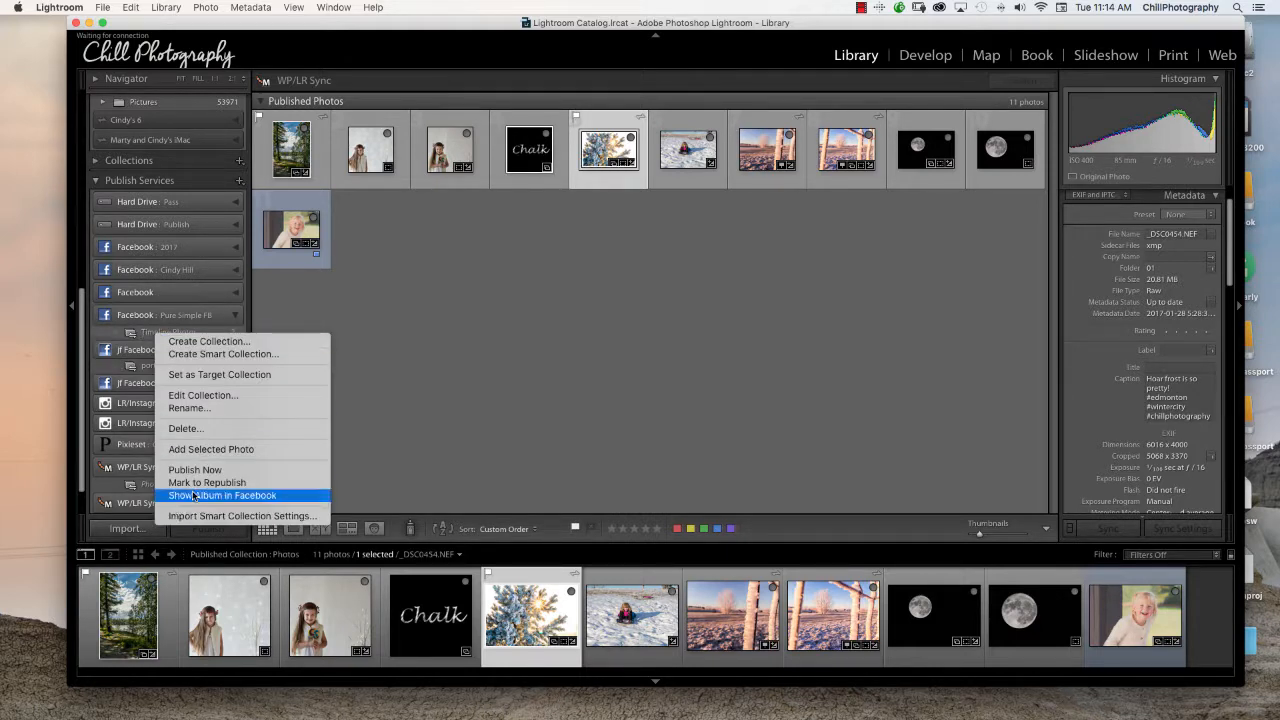
pyautogui.click(204, 375)
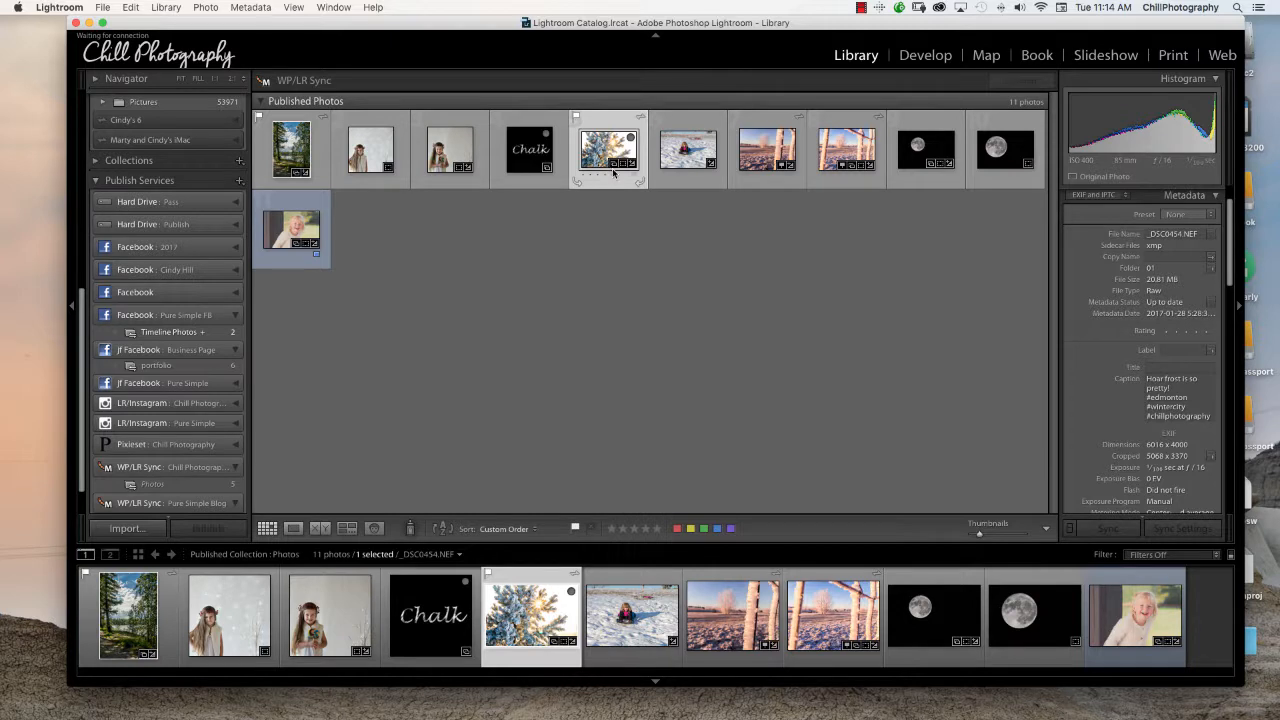
pyautogui.press('b')
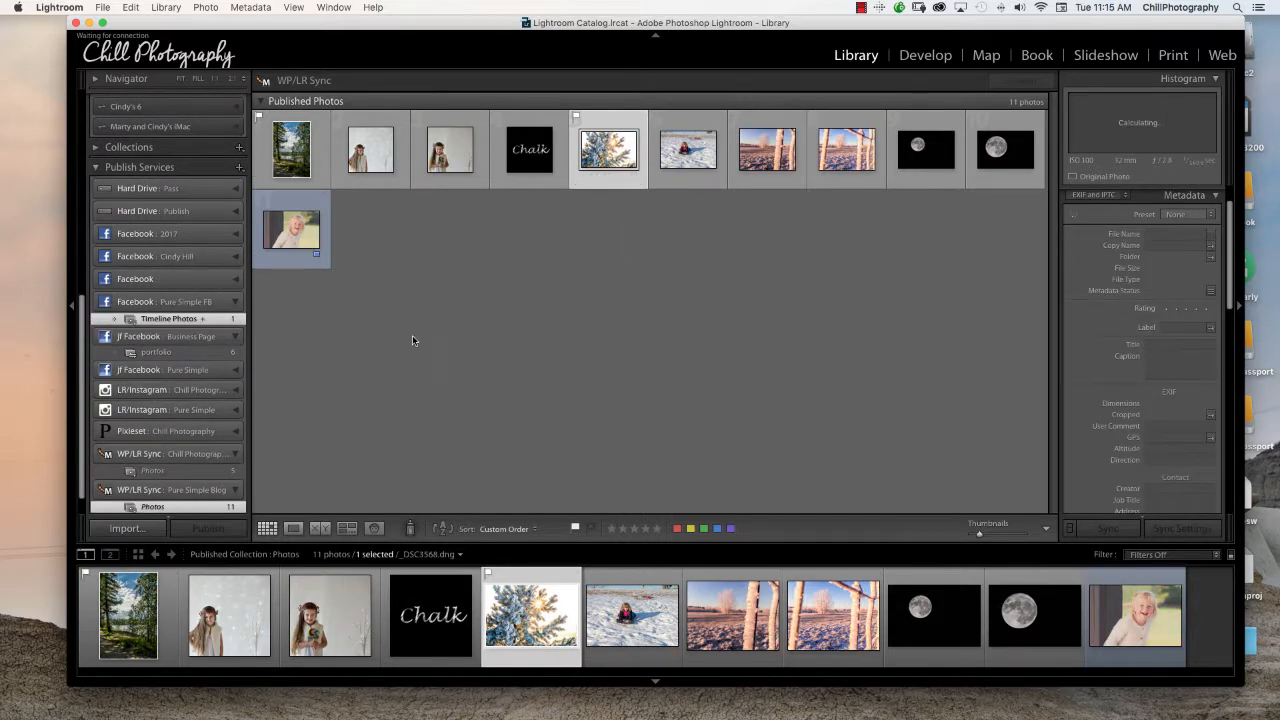
pyautogui.press('b')
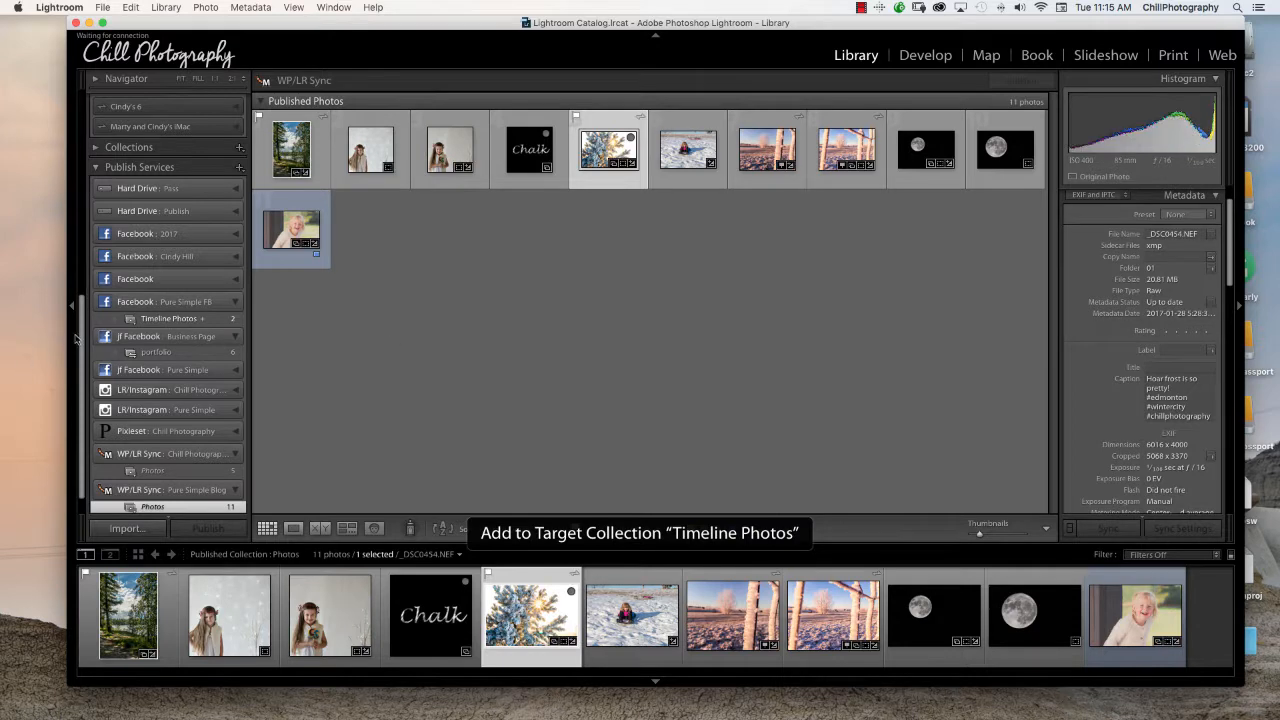
# - Open the Timeline Photos collection, remove the frosted tree photo from it, and undo the removal
pyautogui.click(168, 318)
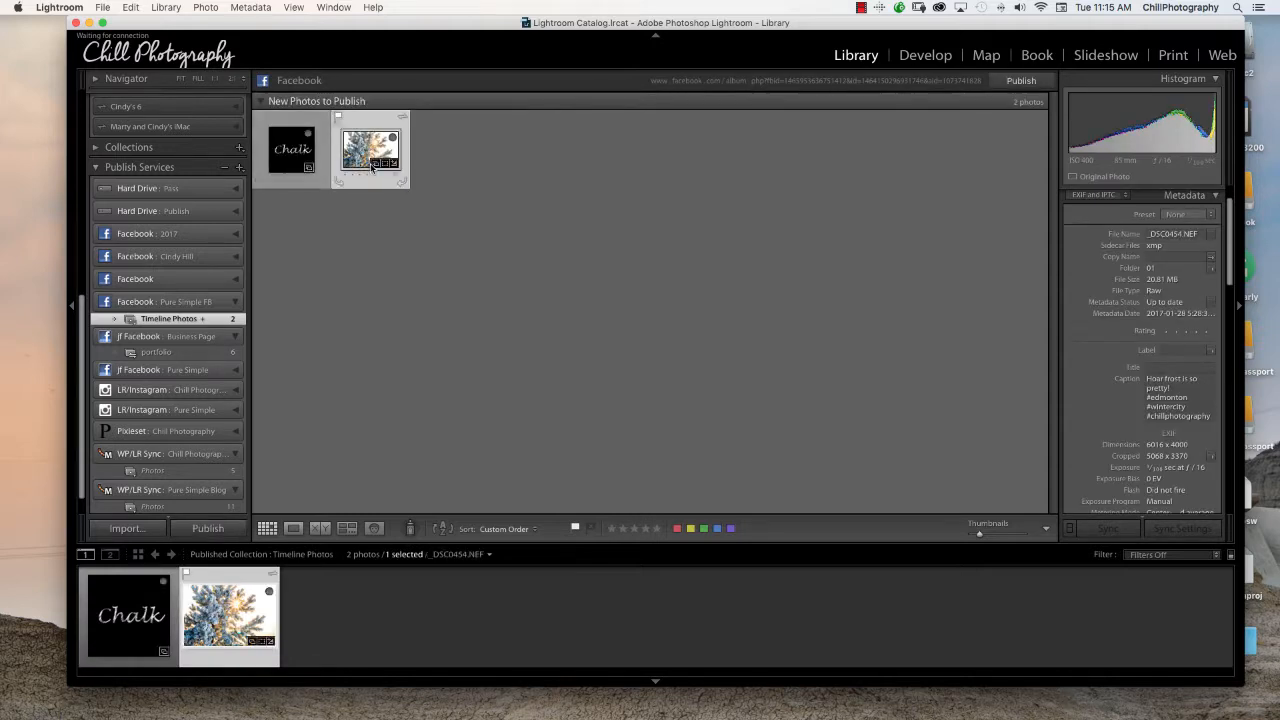
pyautogui.press('b')
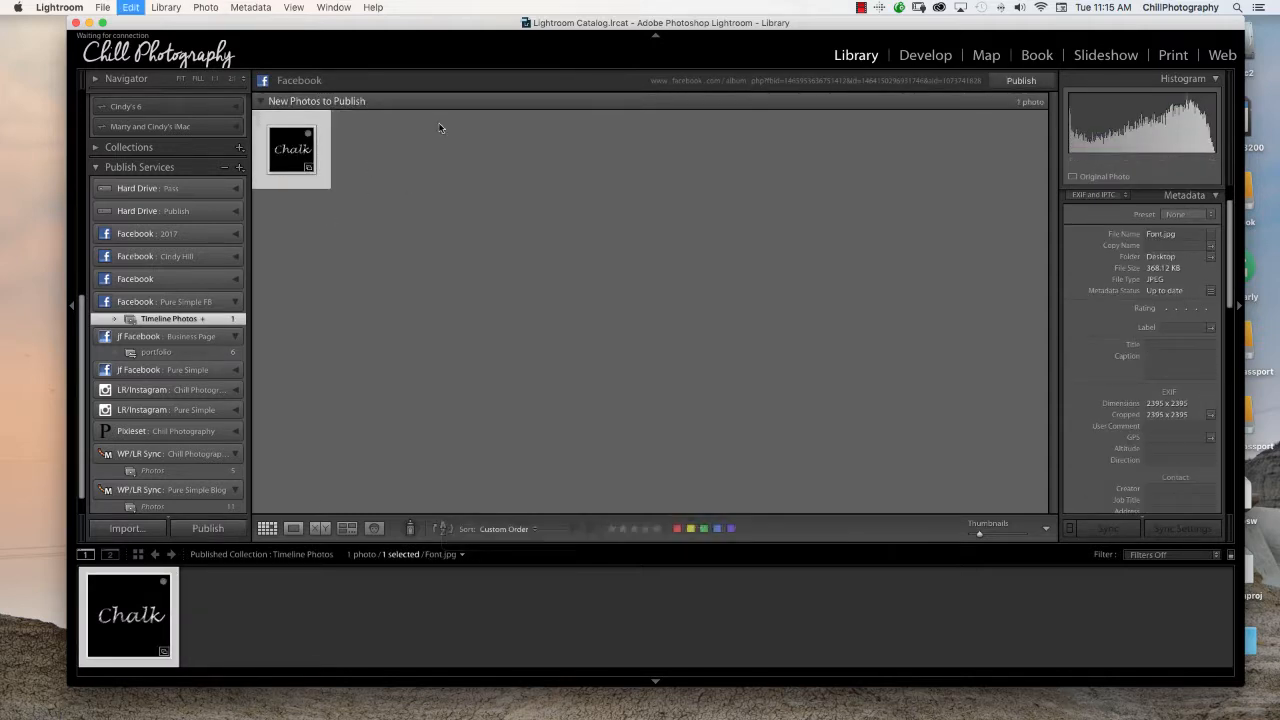
pyautogui.press('super+z')
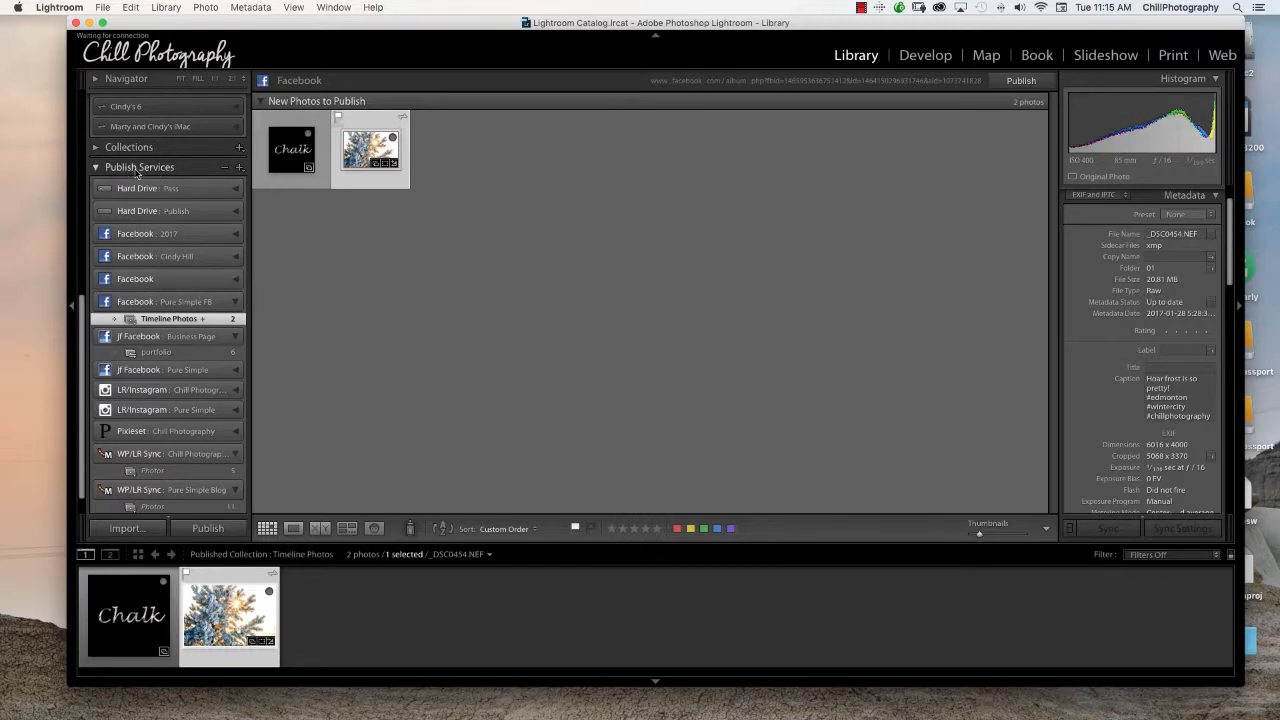
# - Open the 2017 folder and add the sledding photo _DSC0248.NEF to the target collection
pyautogui.scroll(5, 186, 221)
pyautogui.scroll(3, 186, 221)
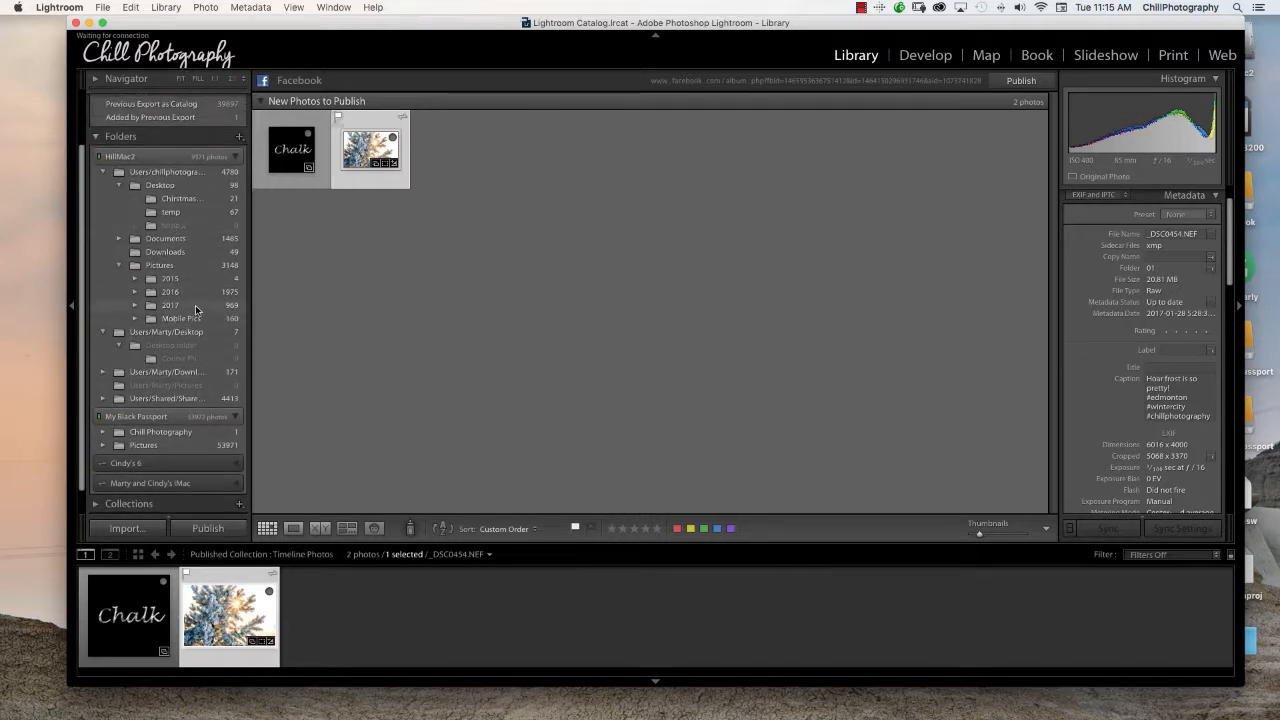
pyautogui.click(190, 308)
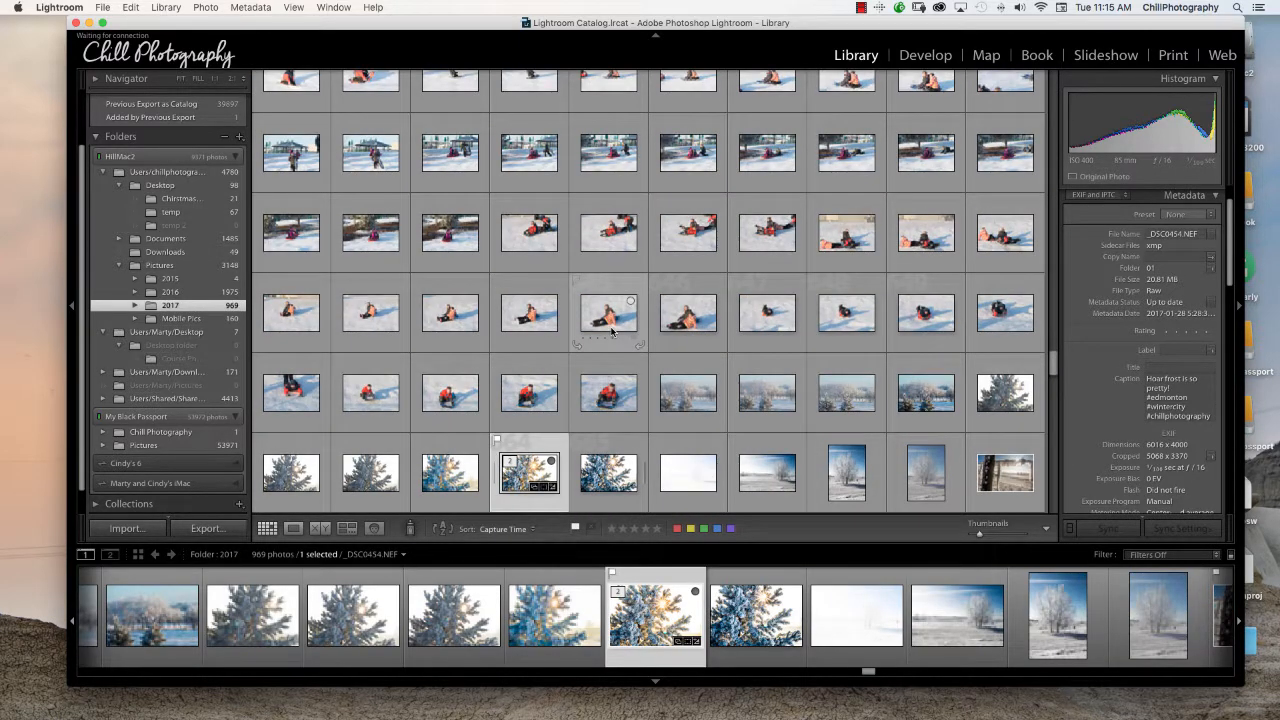
pyautogui.scroll(10, 612, 332)
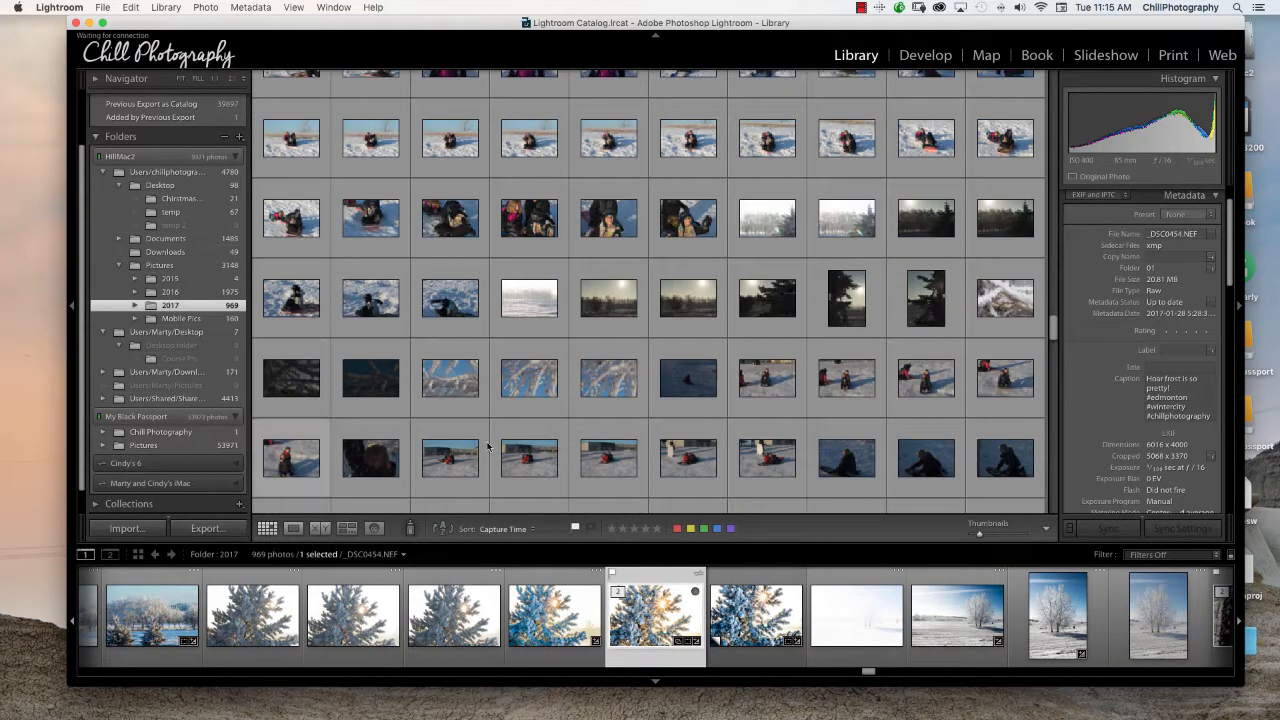
pyautogui.scroll(1, 661, 396)
pyautogui.scroll(1, 380, 227)
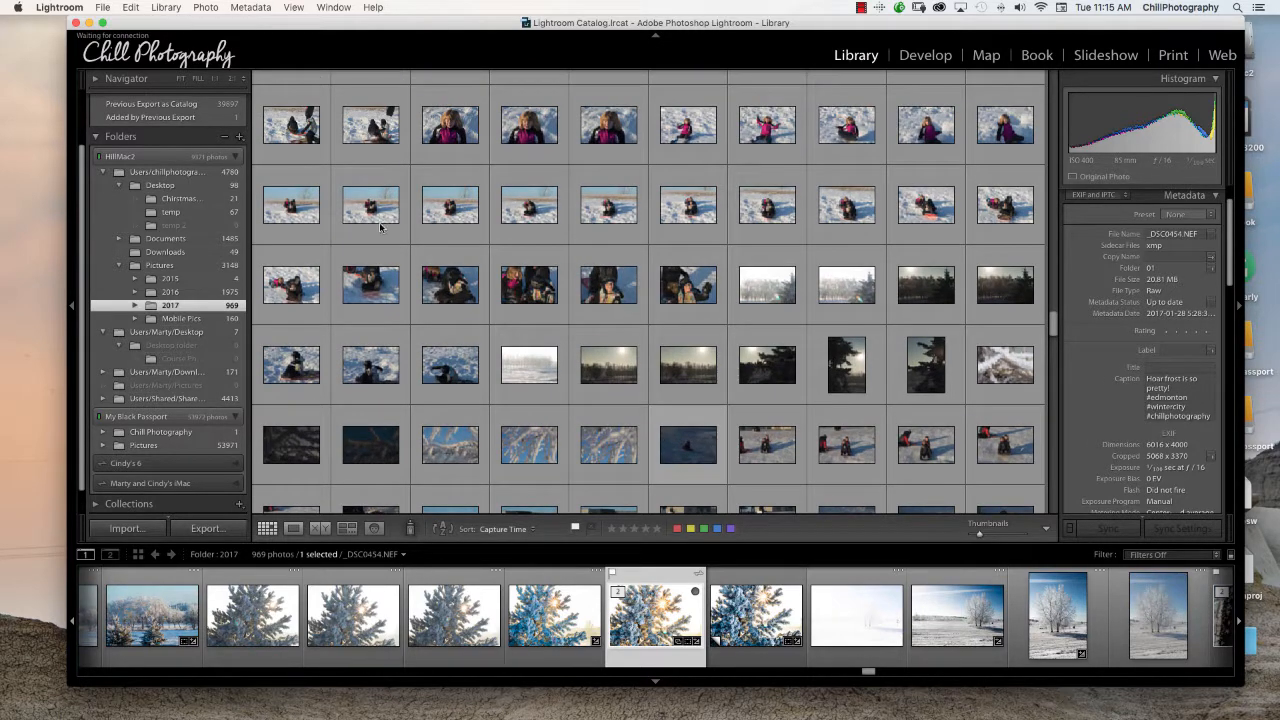
pyautogui.scroll(5, 700, 300)
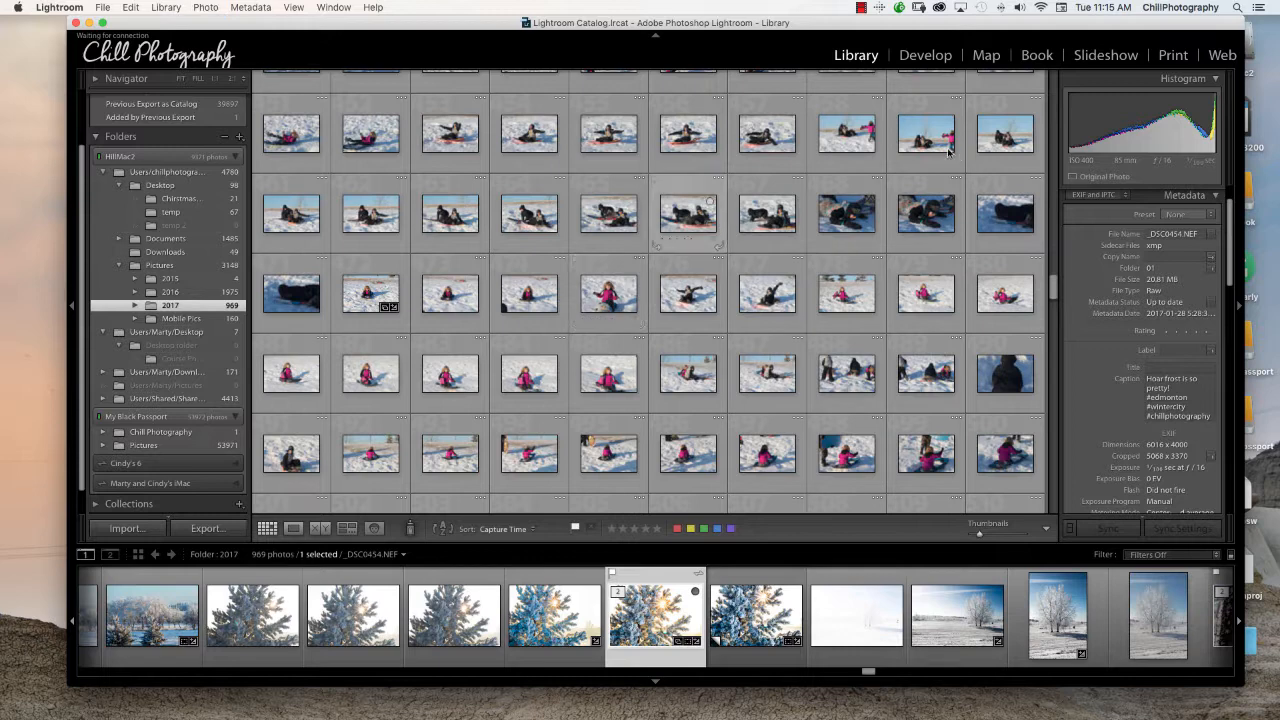
pyautogui.click(866, 128)
pyautogui.press('b')
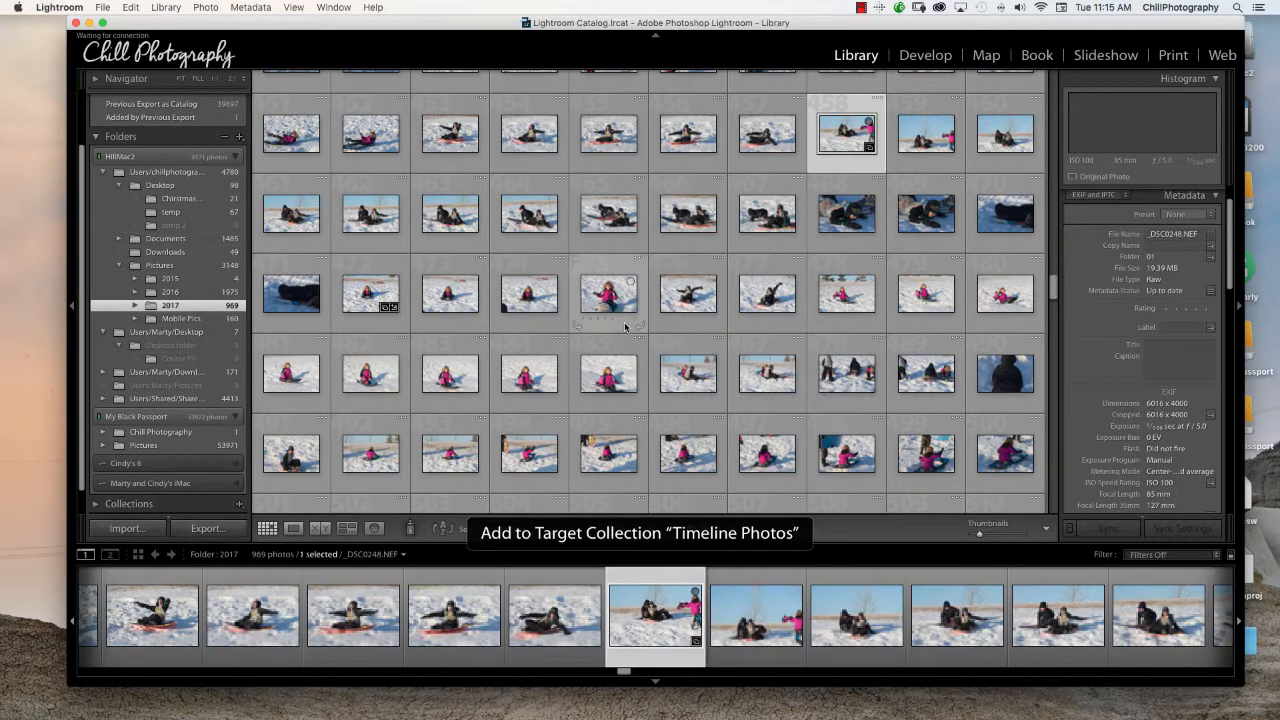
# - Add _DSC0326.NEF, the photo of the girl in pink sitting in the snow, to the target collection
pyautogui.scroll(-1, 625, 327)
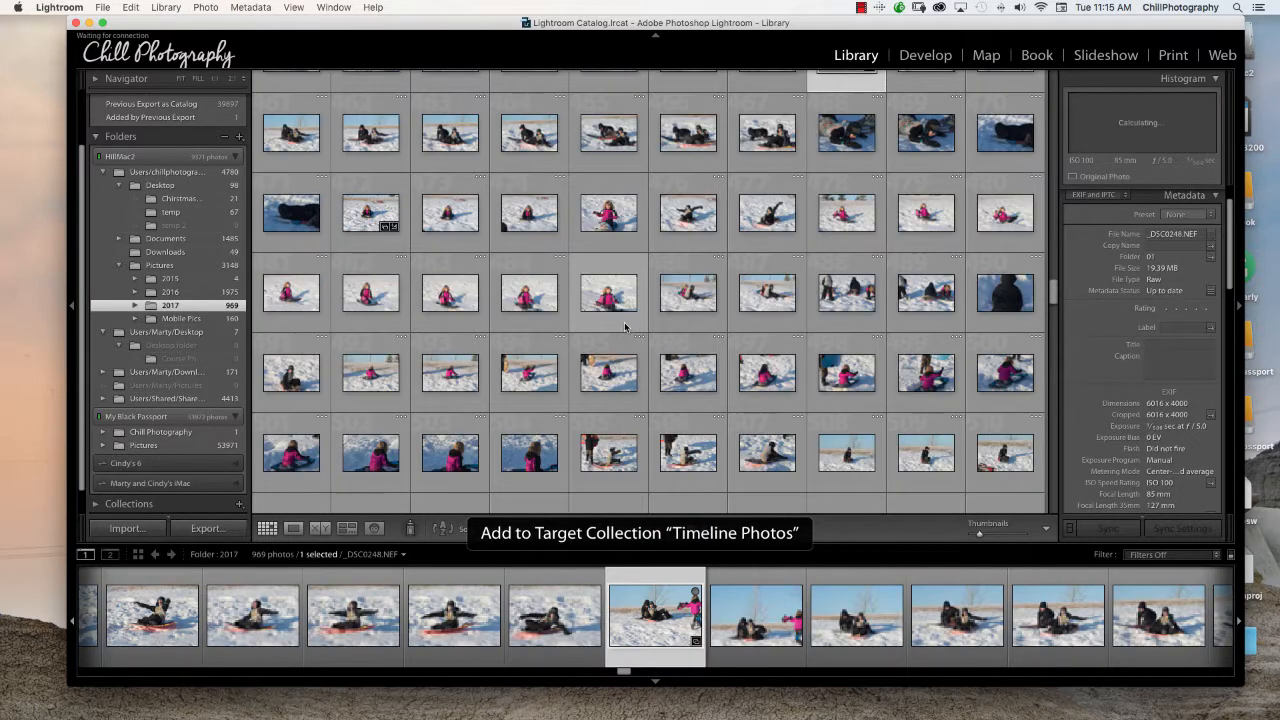
pyautogui.scroll(-4, 625, 327)
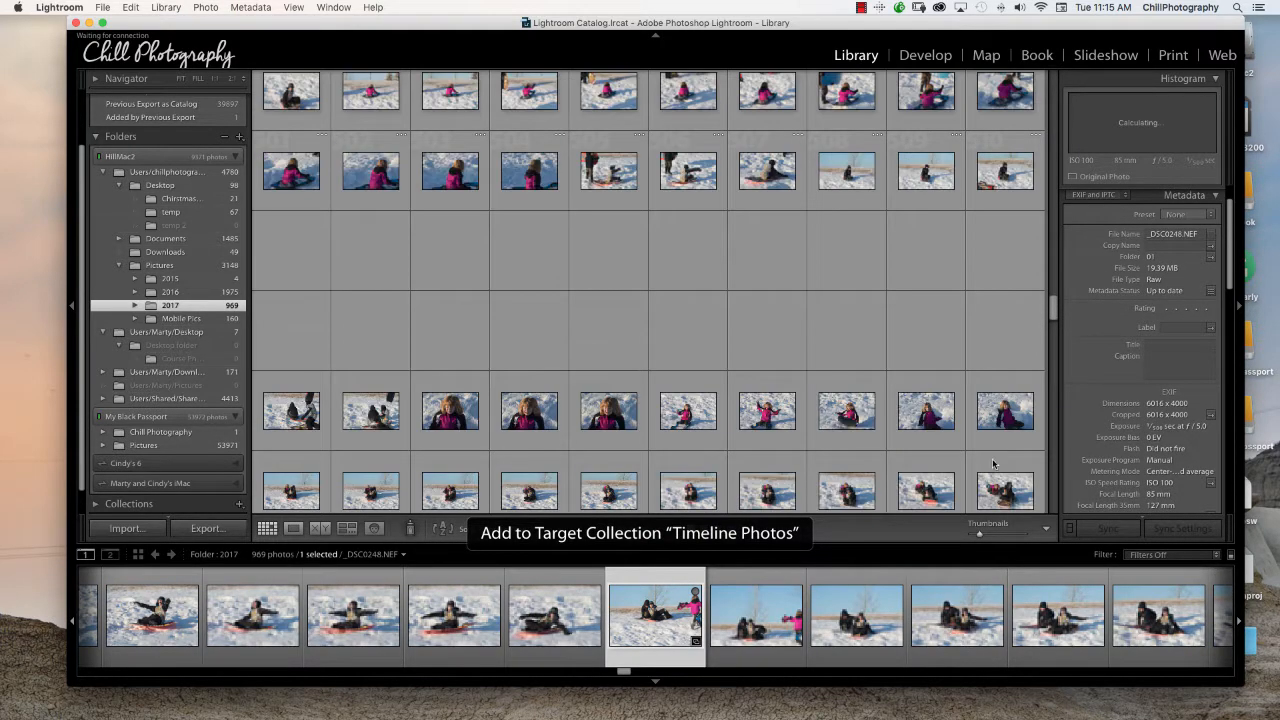
pyautogui.click(694, 410)
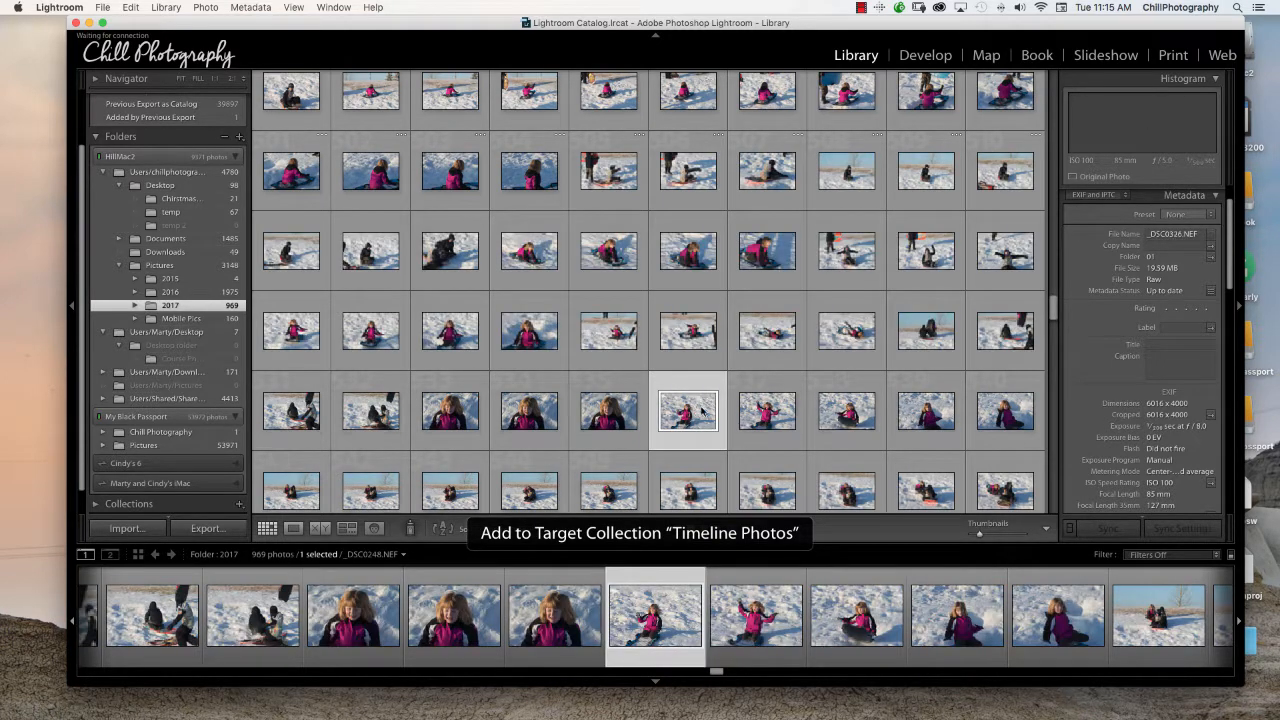
pyautogui.press('b')
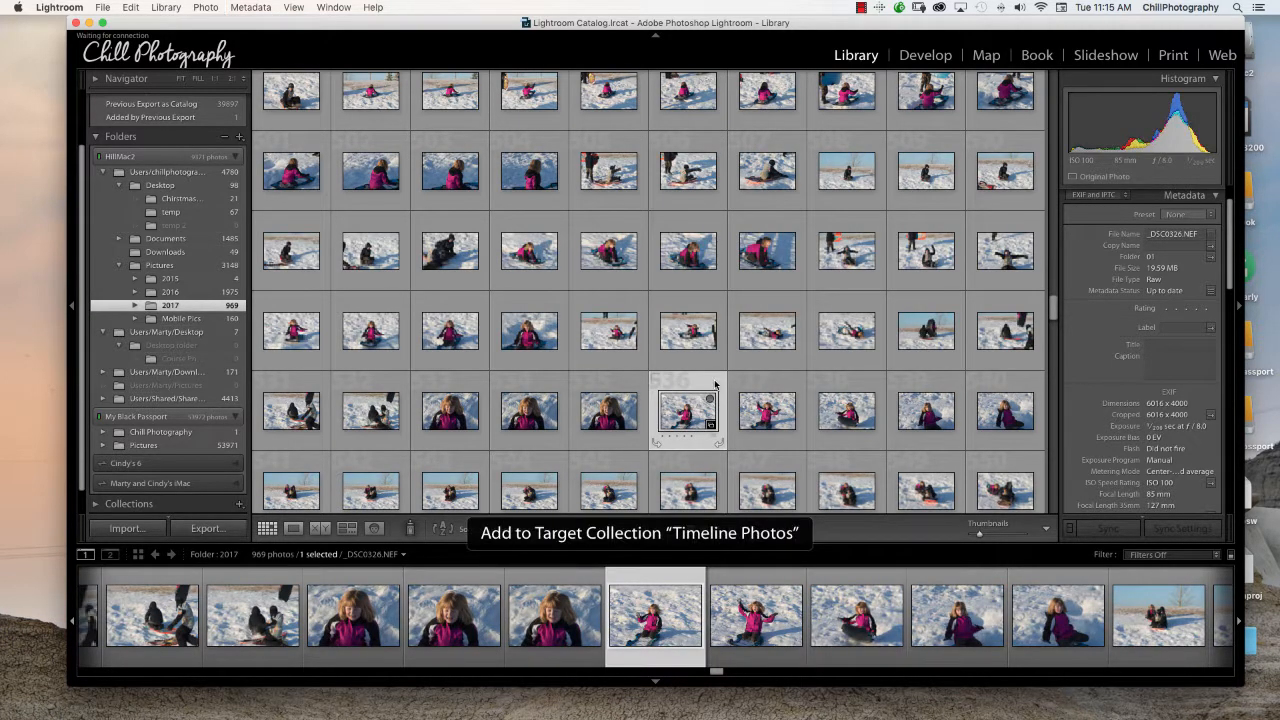
# - Add the bright winter treeline photo _DSC0347.NEF to the target collection
pyautogui.scroll(-3, 715, 385)
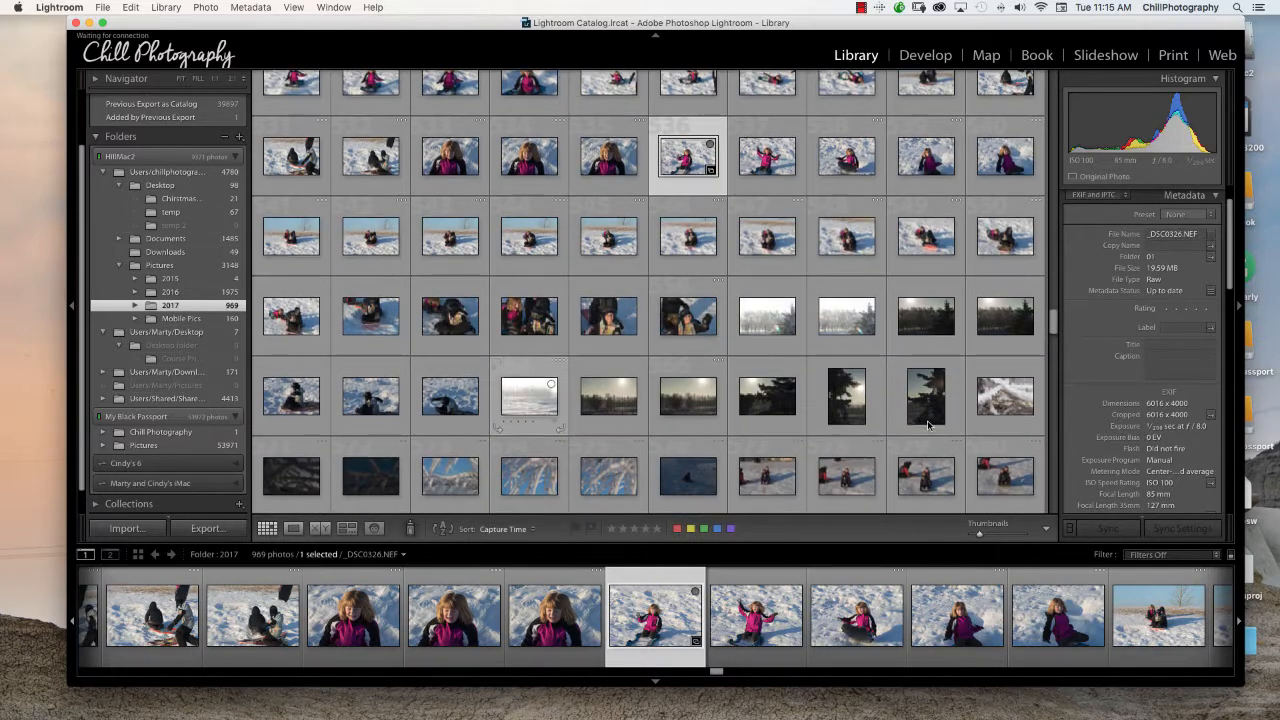
pyautogui.scroll(-1, 928, 425)
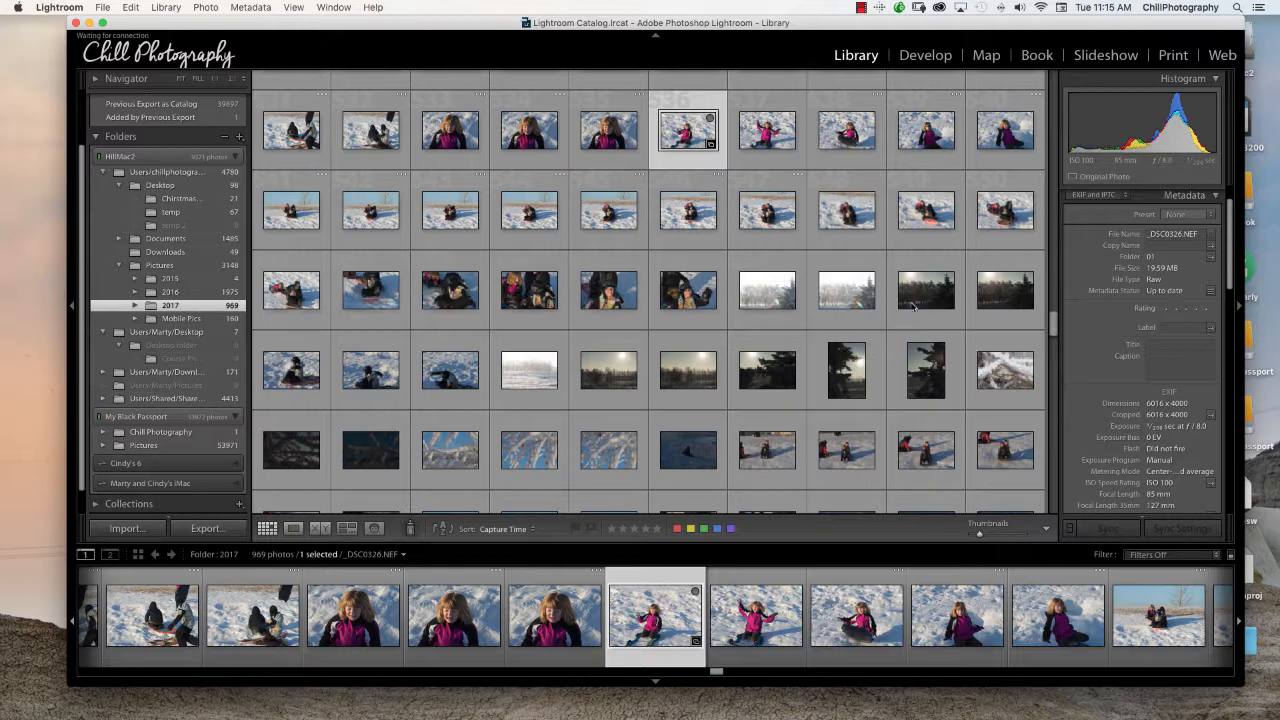
pyautogui.click(780, 299)
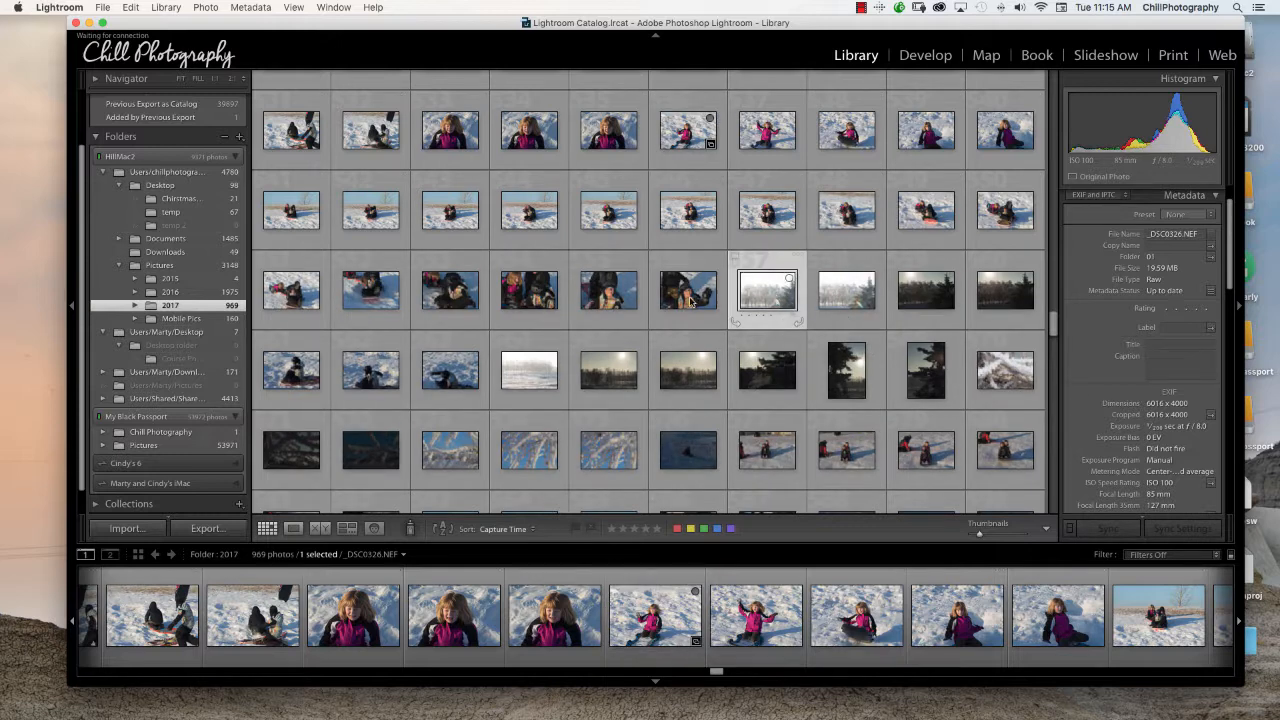
pyautogui.scroll(-1, 197, 406)
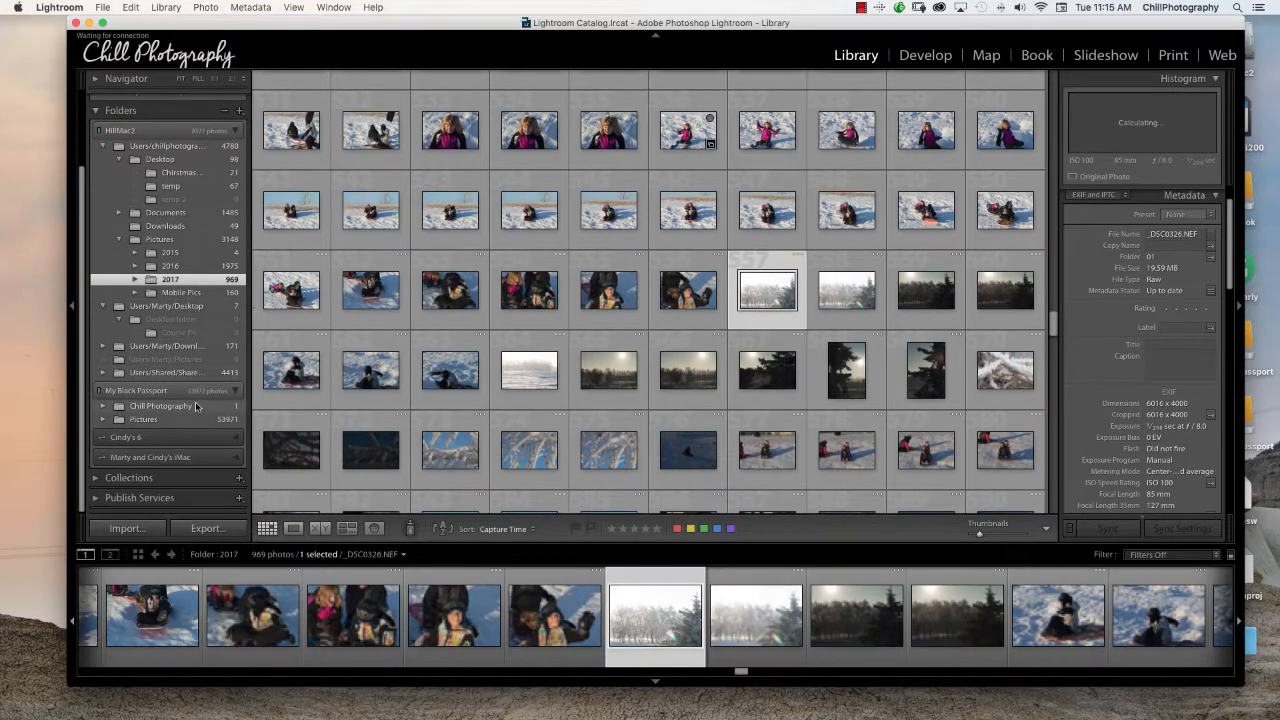
pyautogui.press('b')
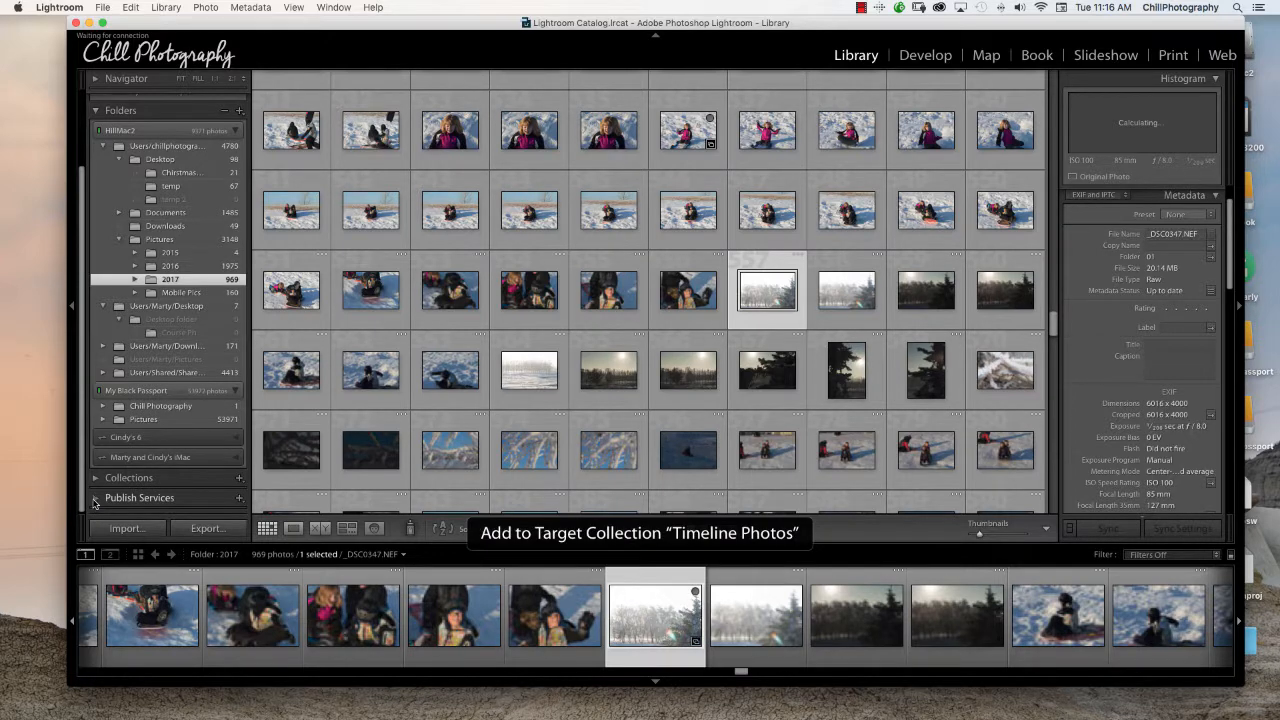
# - Remove the three winter photos from the Timeline Photos collection and publish the remaining Chalk image to Facebook
pyautogui.click(95, 498)
pyautogui.scroll(-5, 186, 364)
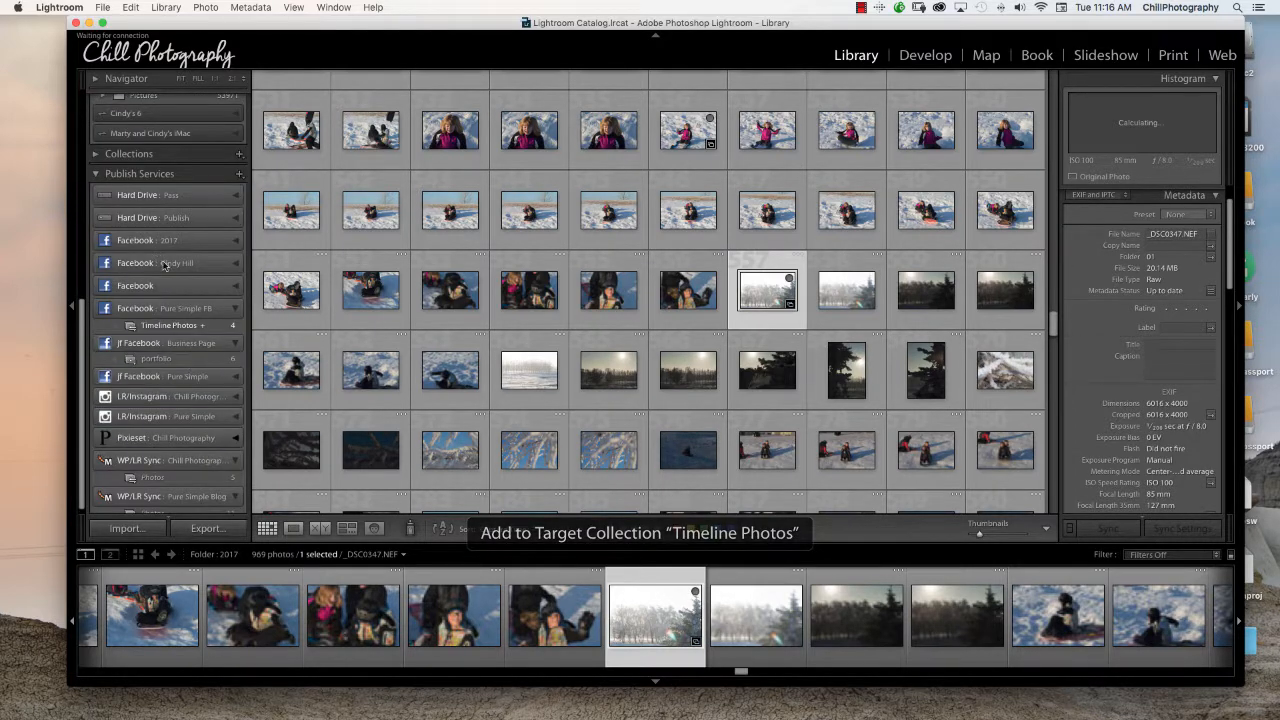
pyautogui.scroll(-1, 162, 300)
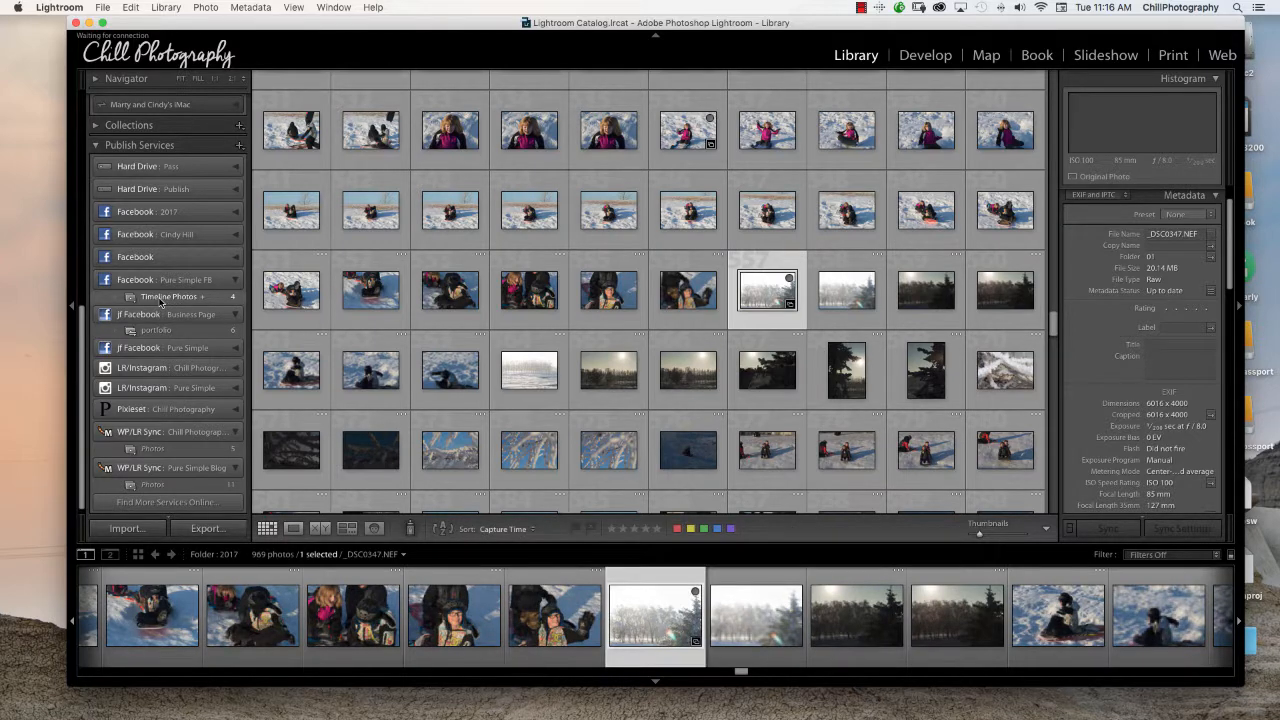
pyautogui.click(160, 299)
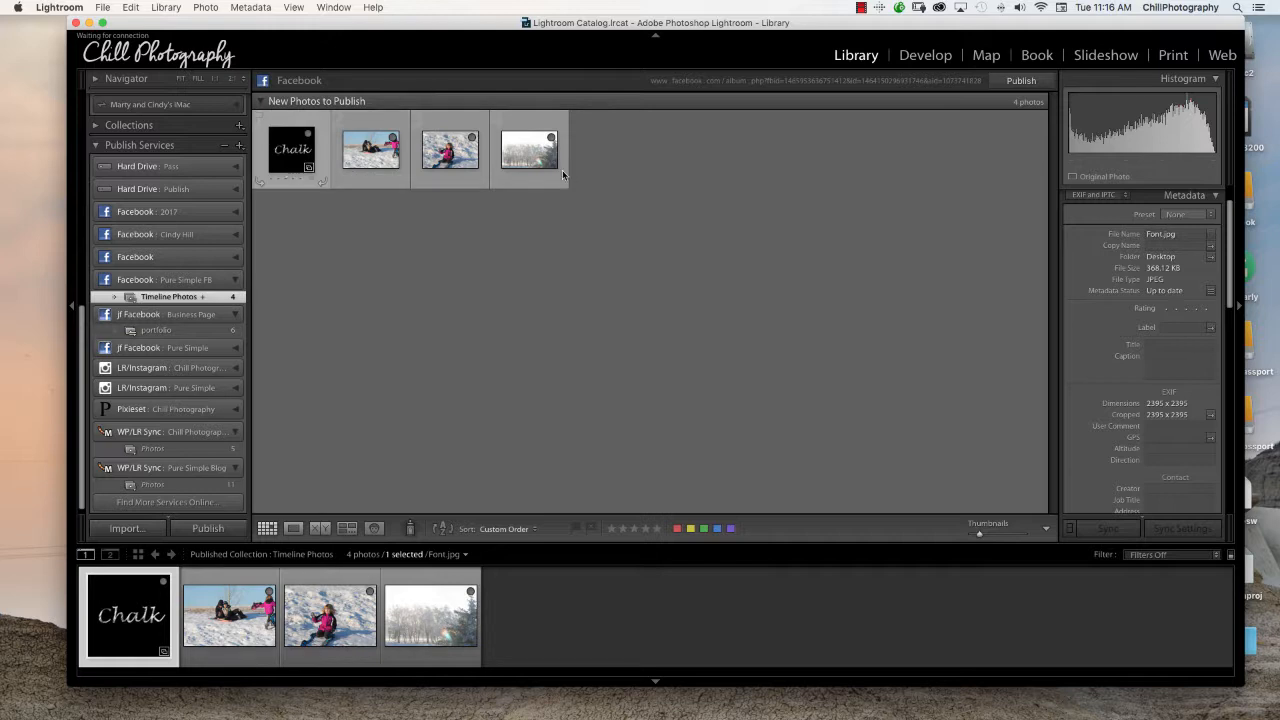
pyautogui.press('BackSpace')
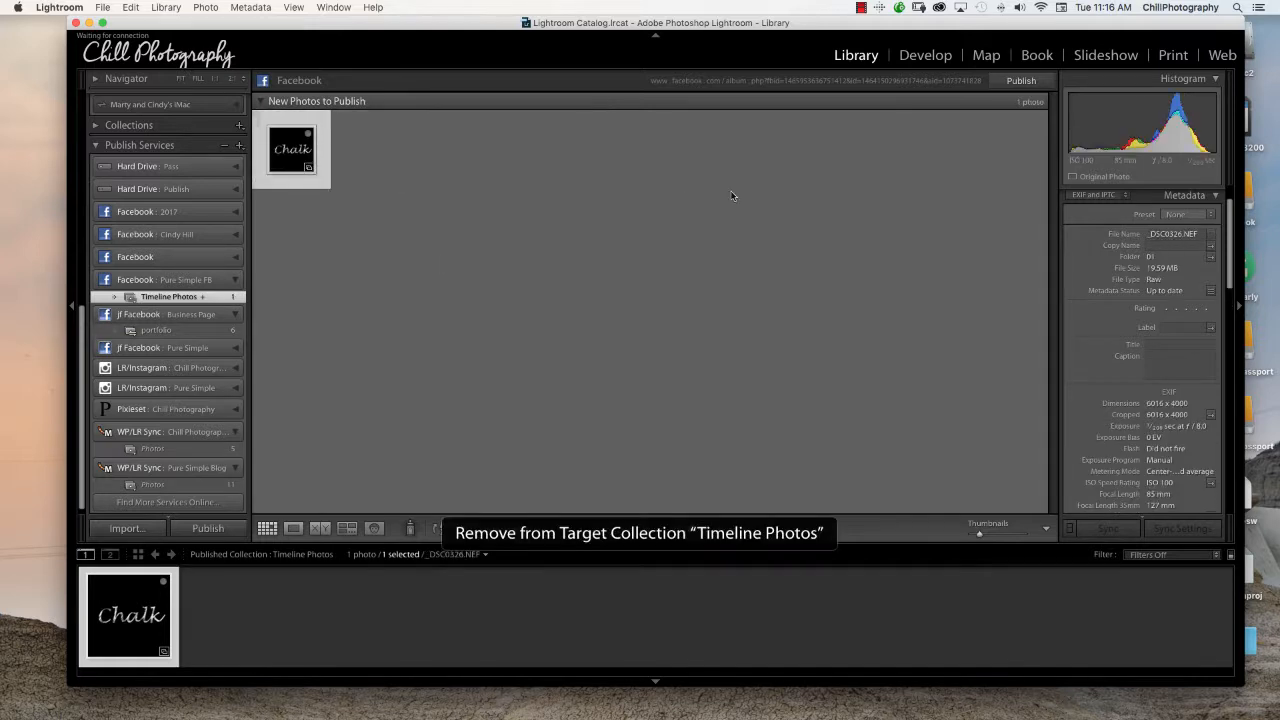
pyautogui.click(1030, 86)
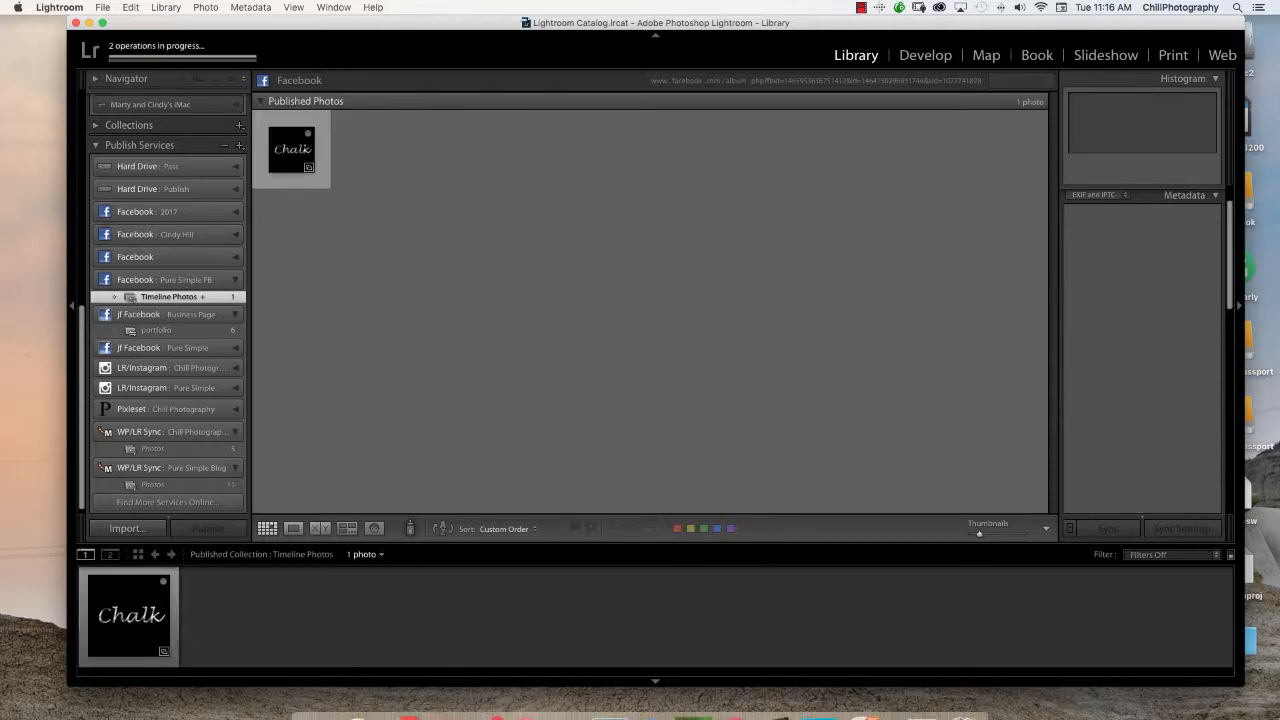
# - Switch to Chrome, check the published Chalk photo on the Pure Simple Photoshop Facebook page, and return to Lightroom
pyautogui.moveTo(1109, 717)
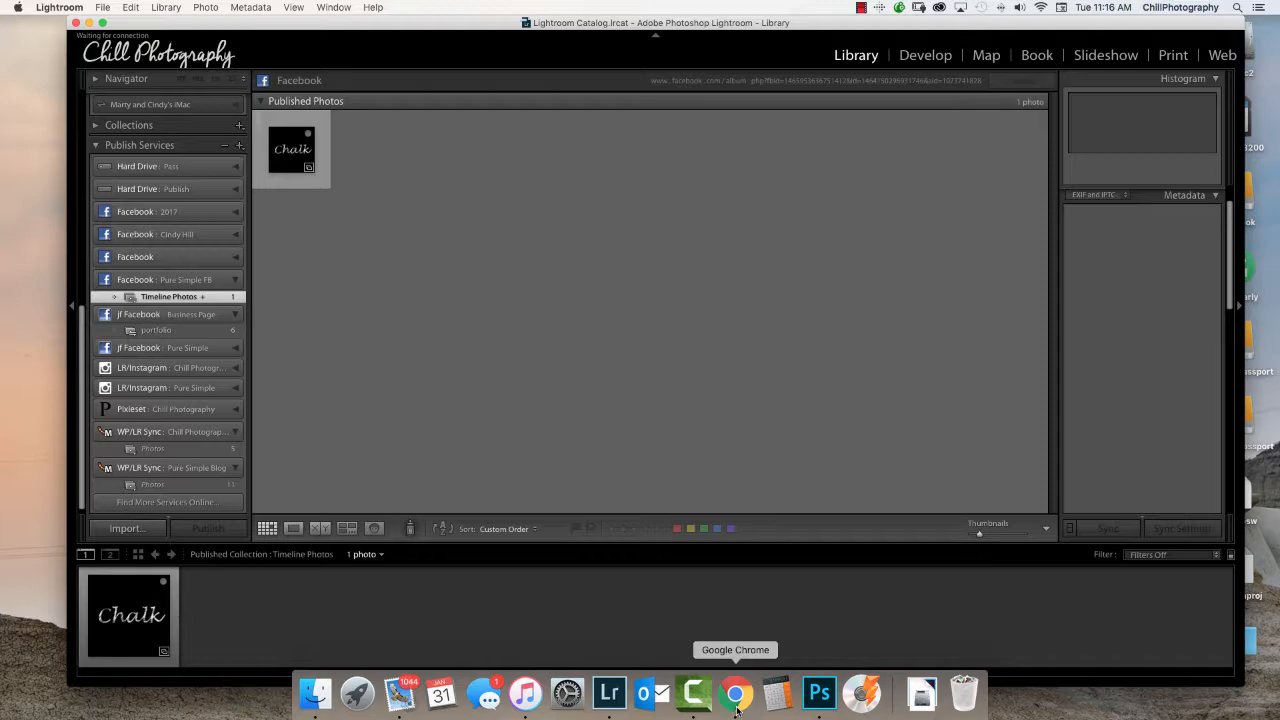
pyautogui.click(736, 710)
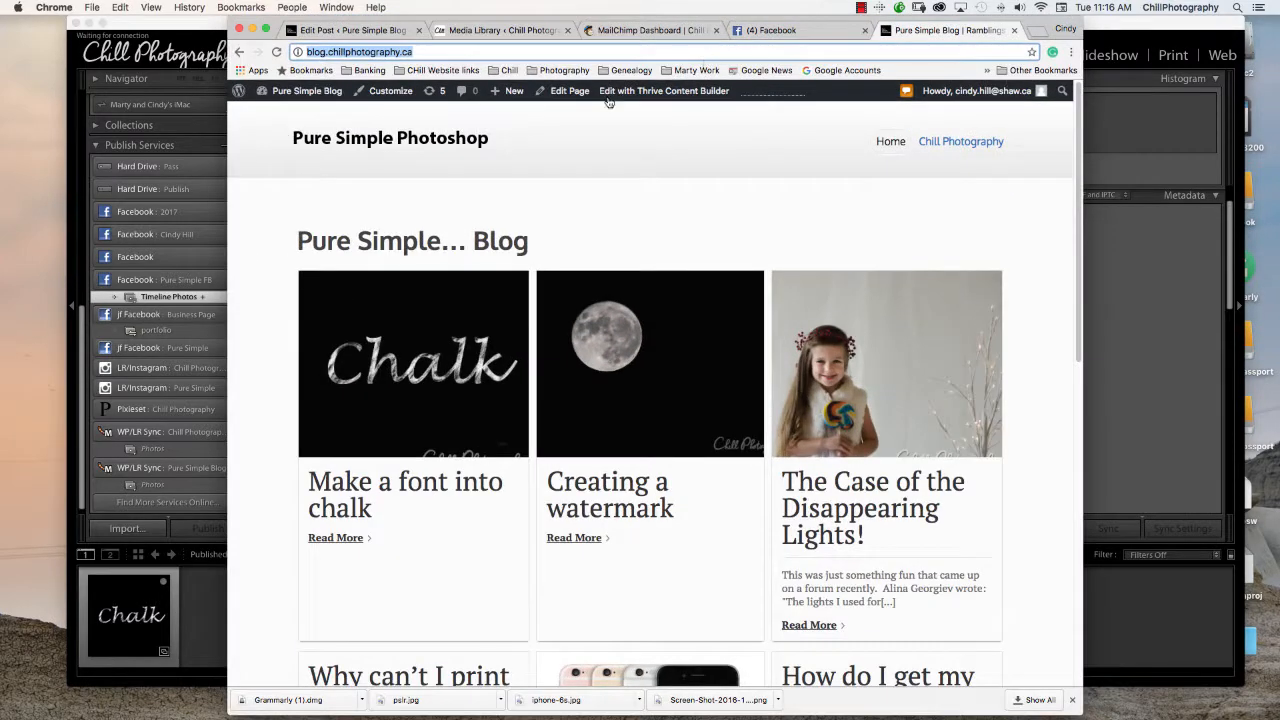
pyautogui.click(800, 30)
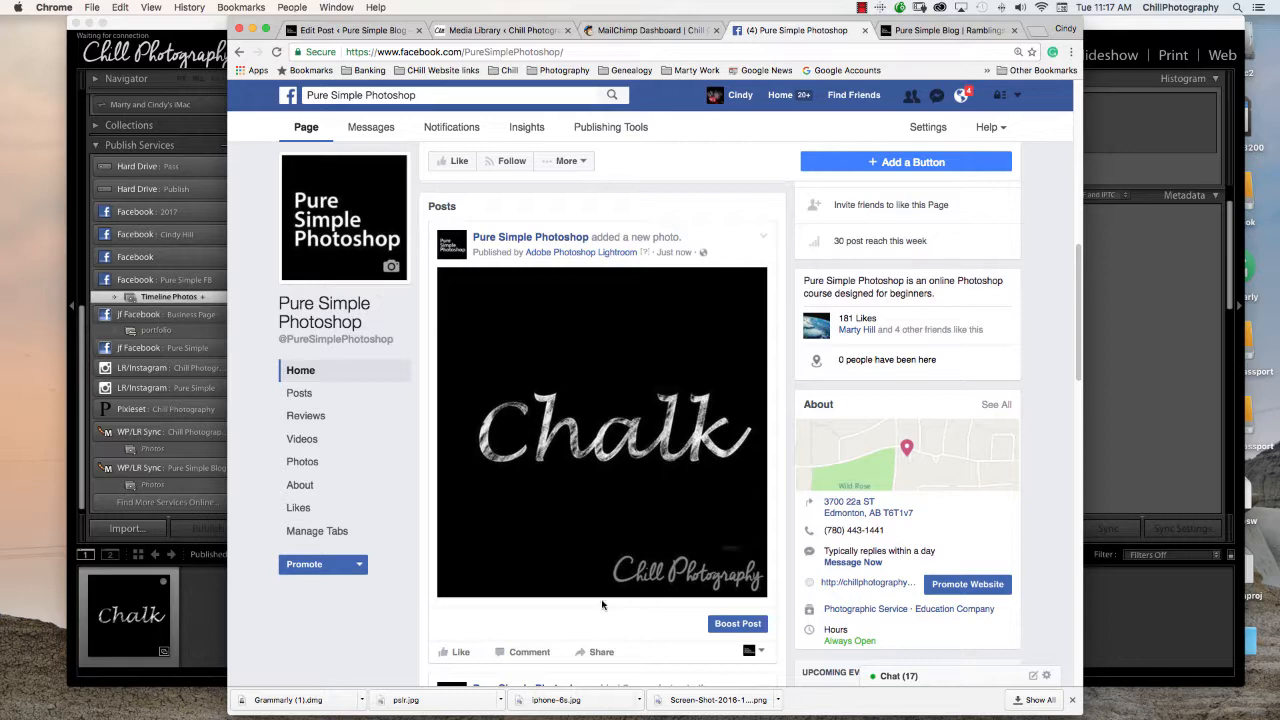
pyautogui.click(1128, 22)
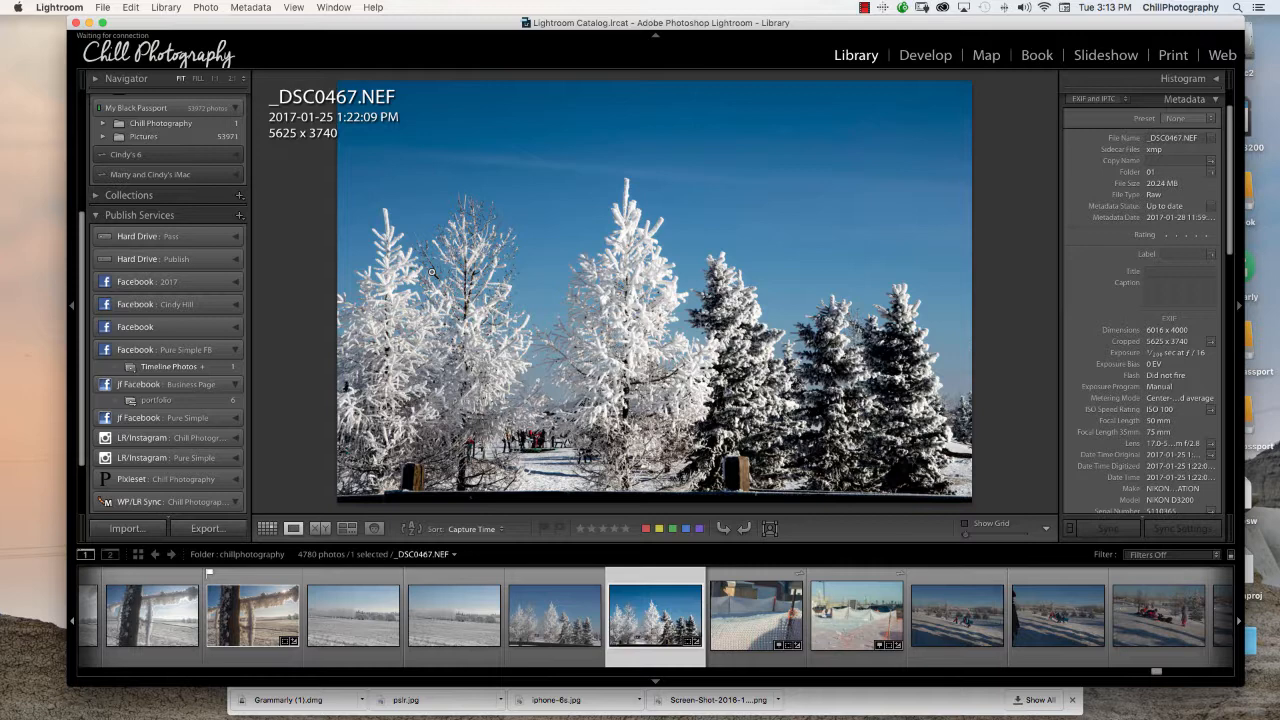
# - Start a new collection under the Pure Simple FB publish service and name it Before and Afters
pyautogui.rightClick(190, 354)
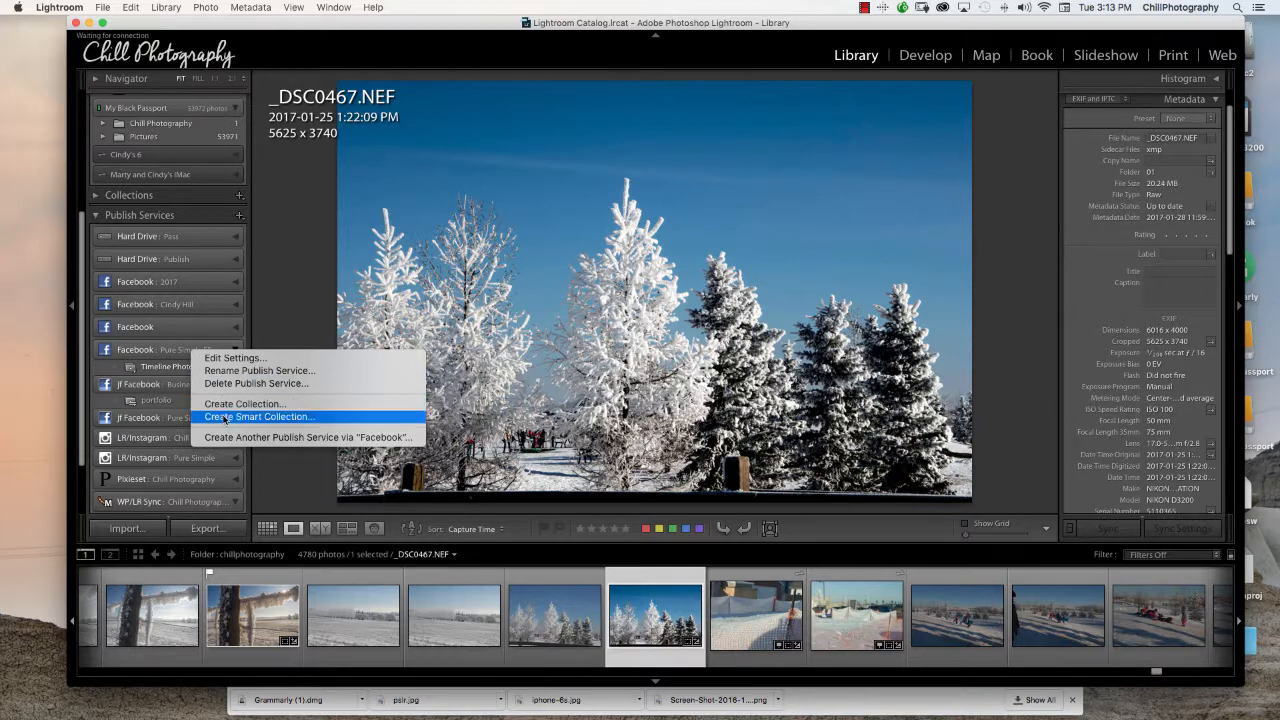
pyautogui.click(220, 403)
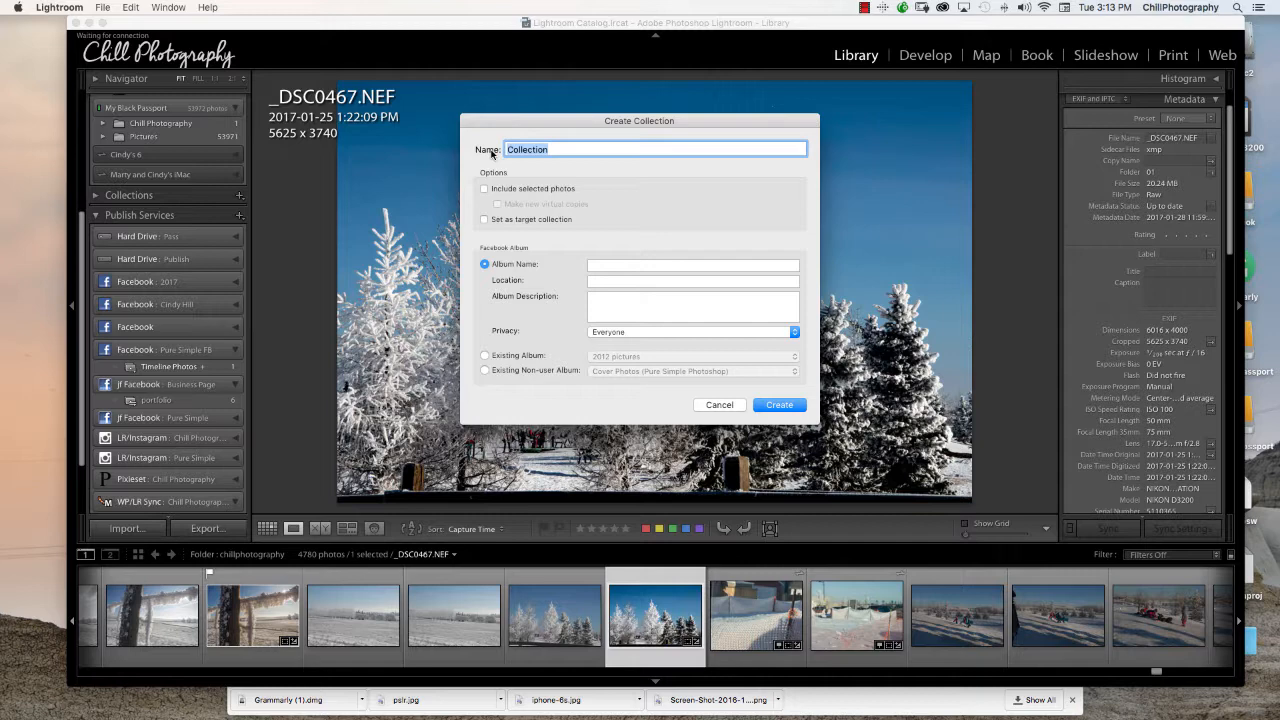
pyautogui.write('ret')
pyautogui.press('BackSpace')
pyautogui.press('BackSpace')
pyautogui.press('BackSpace')
pyautogui.write('before')
pyautogui.press('BackSpace')
pyautogui.press('BackSpace')
pyautogui.press('BackSpace')
pyautogui.press('BackSpace')
pyautogui.press('BackSpace')
pyautogui.press('BackSpace')
pyautogui.write('Before and Afer')
pyautogui.press('BackSpace')
pyautogui.press('BackSpace')
pyautogui.write('ters')
# - Link the collection to the existing non-user album Retouching (Chill Photography) and create it
pyautogui.click(602, 267)
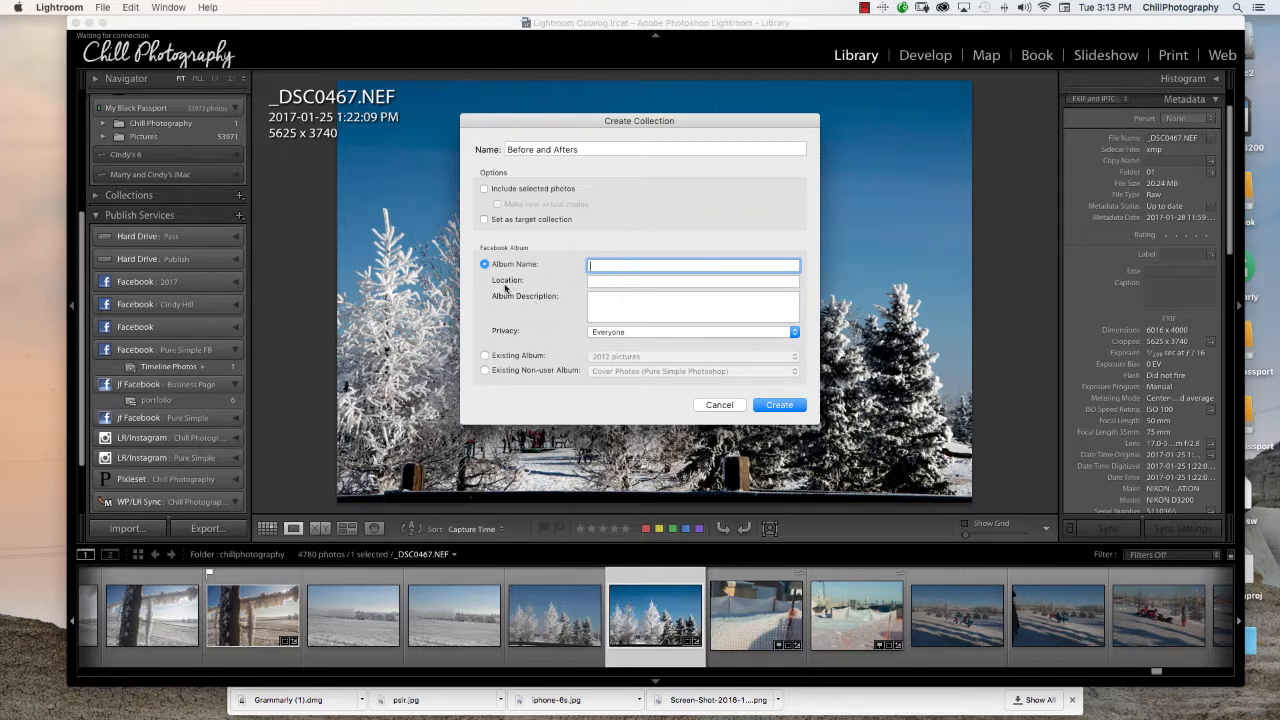
pyautogui.click(506, 373)
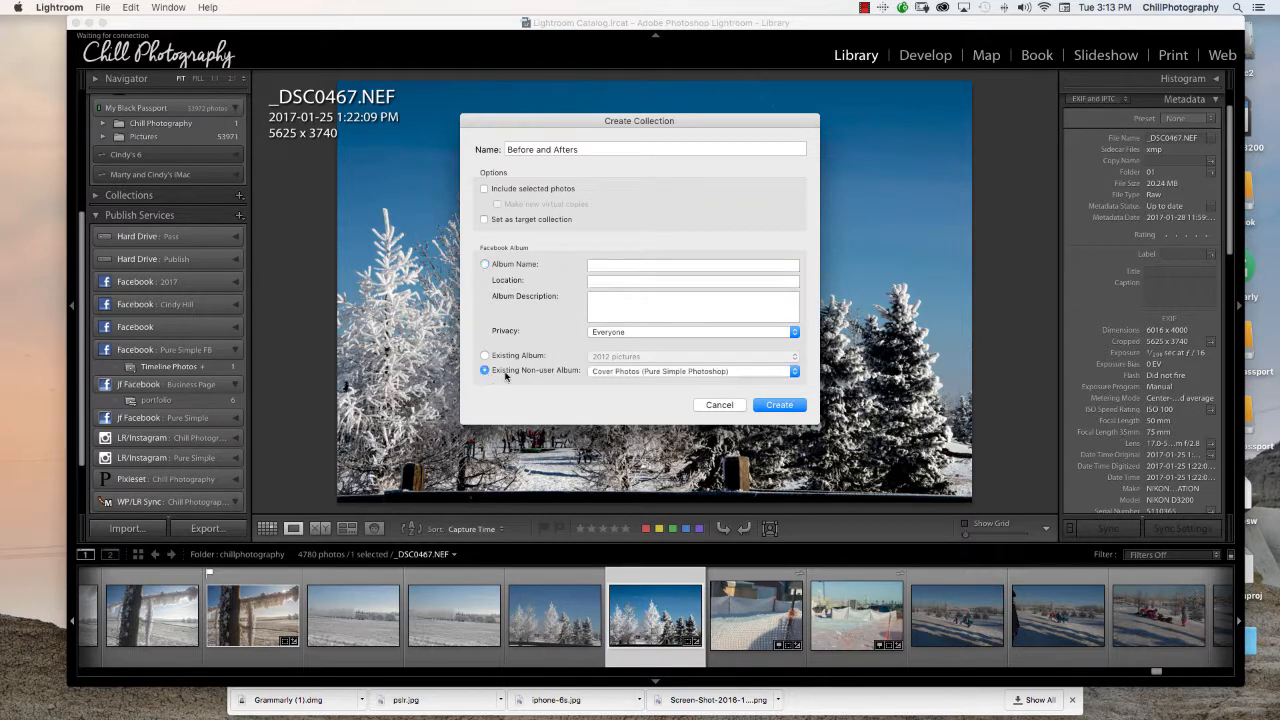
pyautogui.click(636, 372)
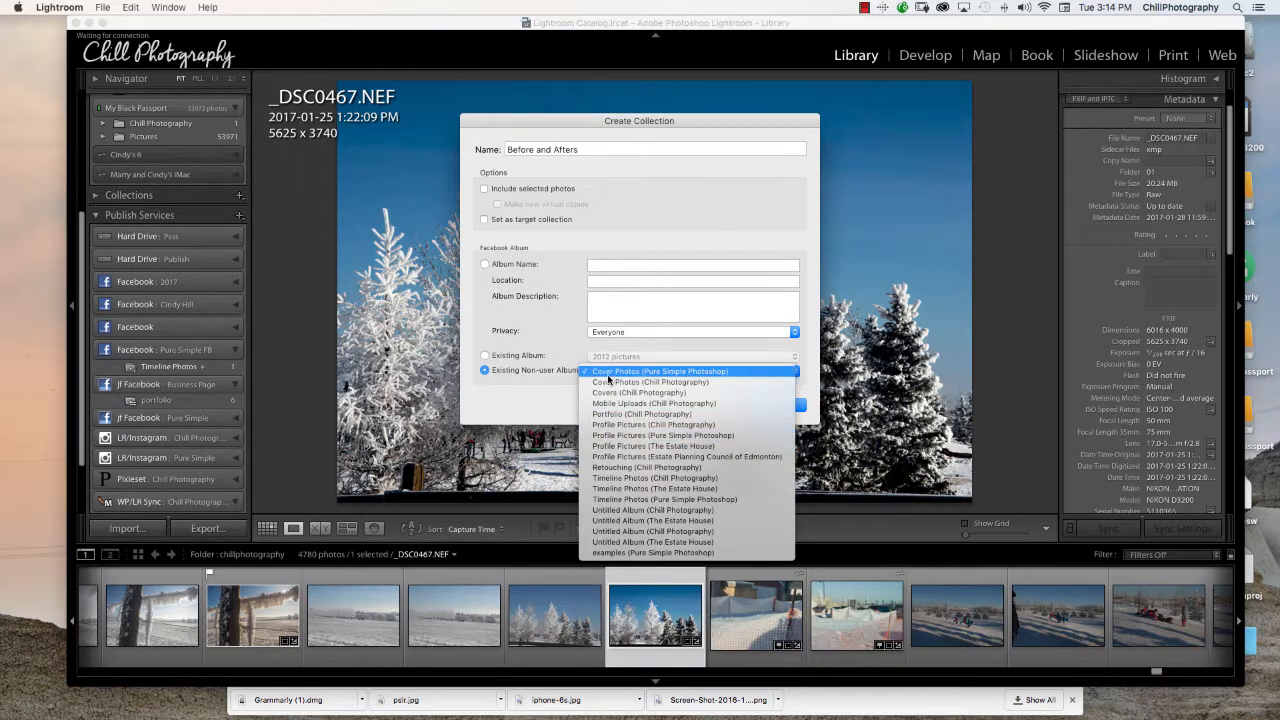
pyautogui.click(625, 469)
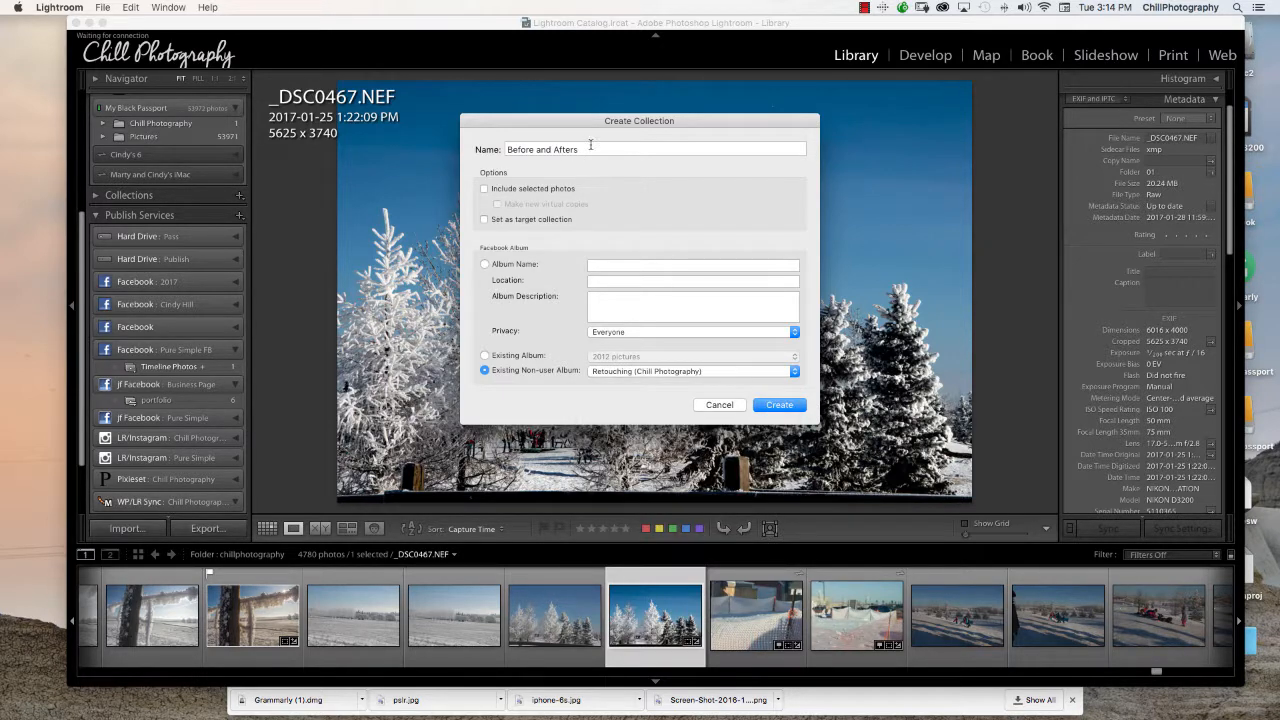
pyautogui.click(783, 408)
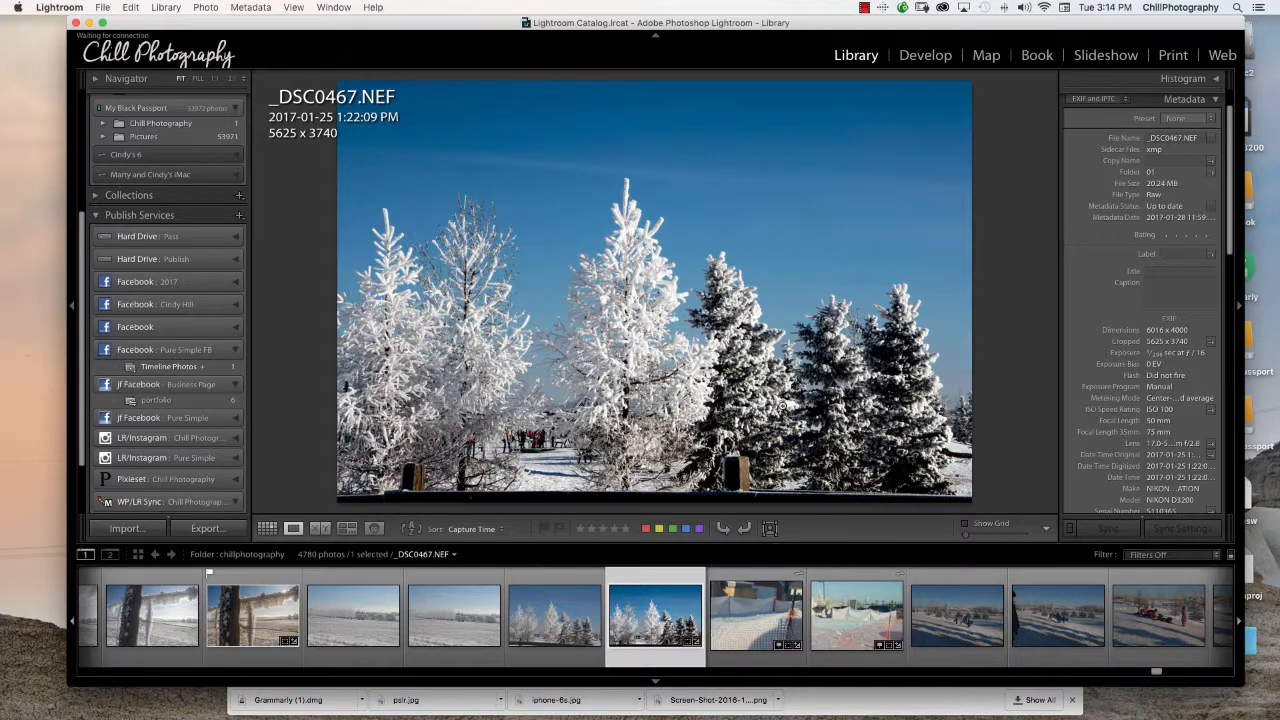
# - Open the creation dialog for another collection under the Pure Simple FB publish service
pyautogui.scroll(-3, 201, 391)
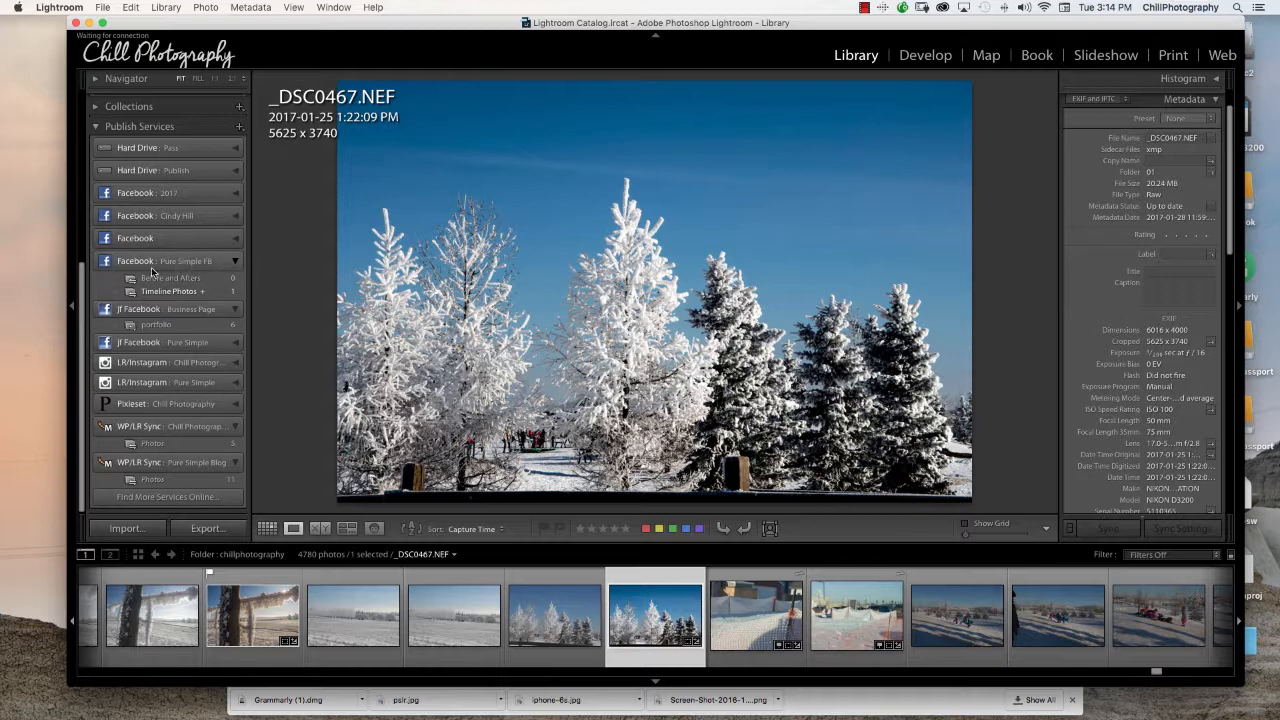
pyautogui.rightClick(224, 265)
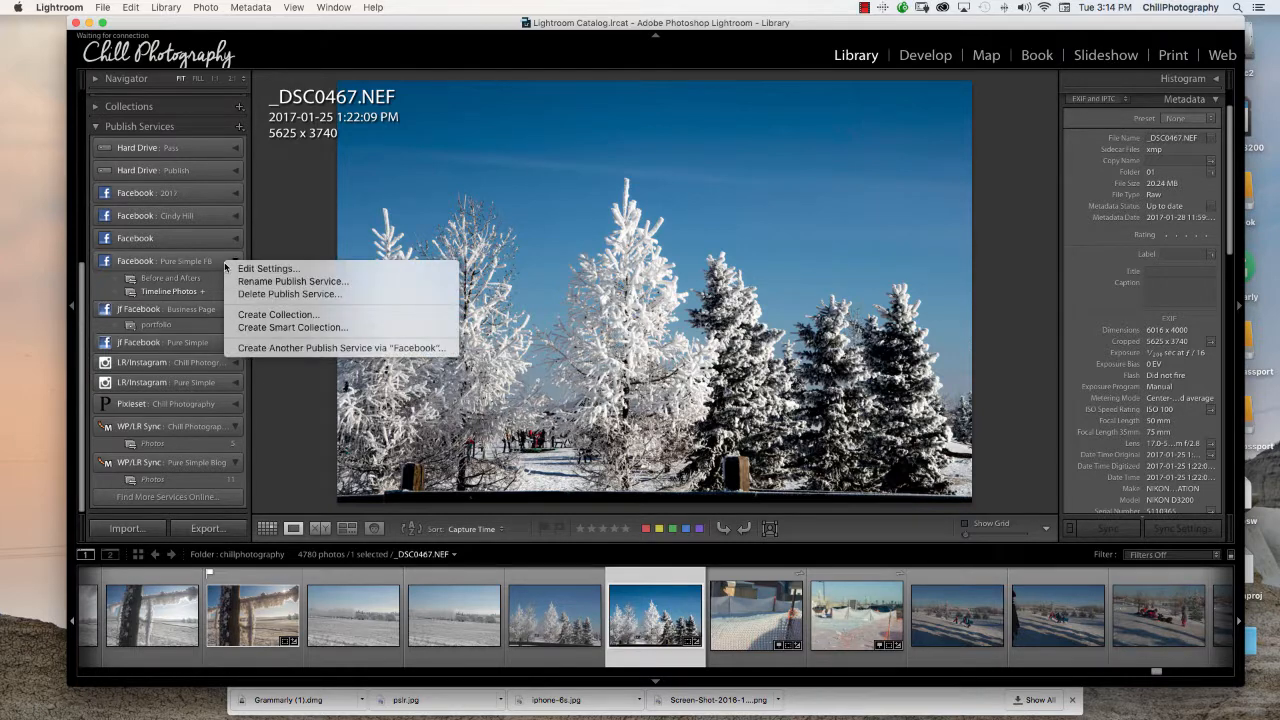
pyautogui.click(258, 316)
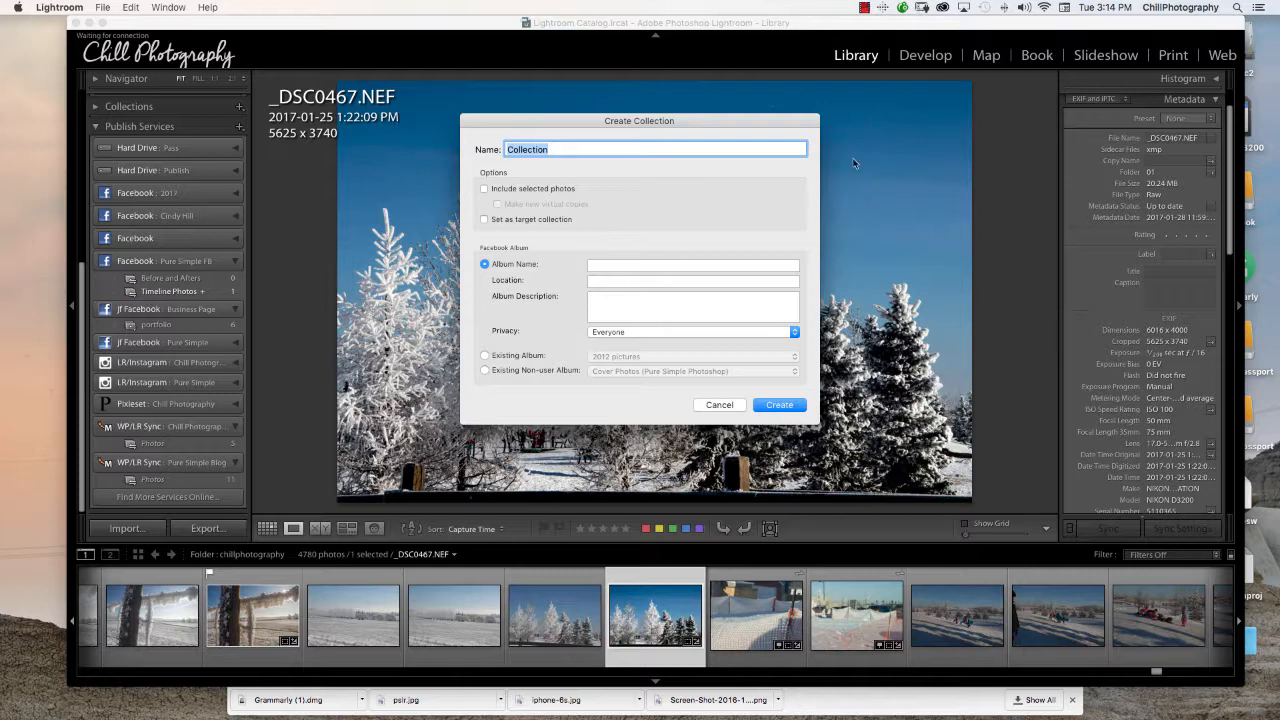
pyautogui.click(864, 8)
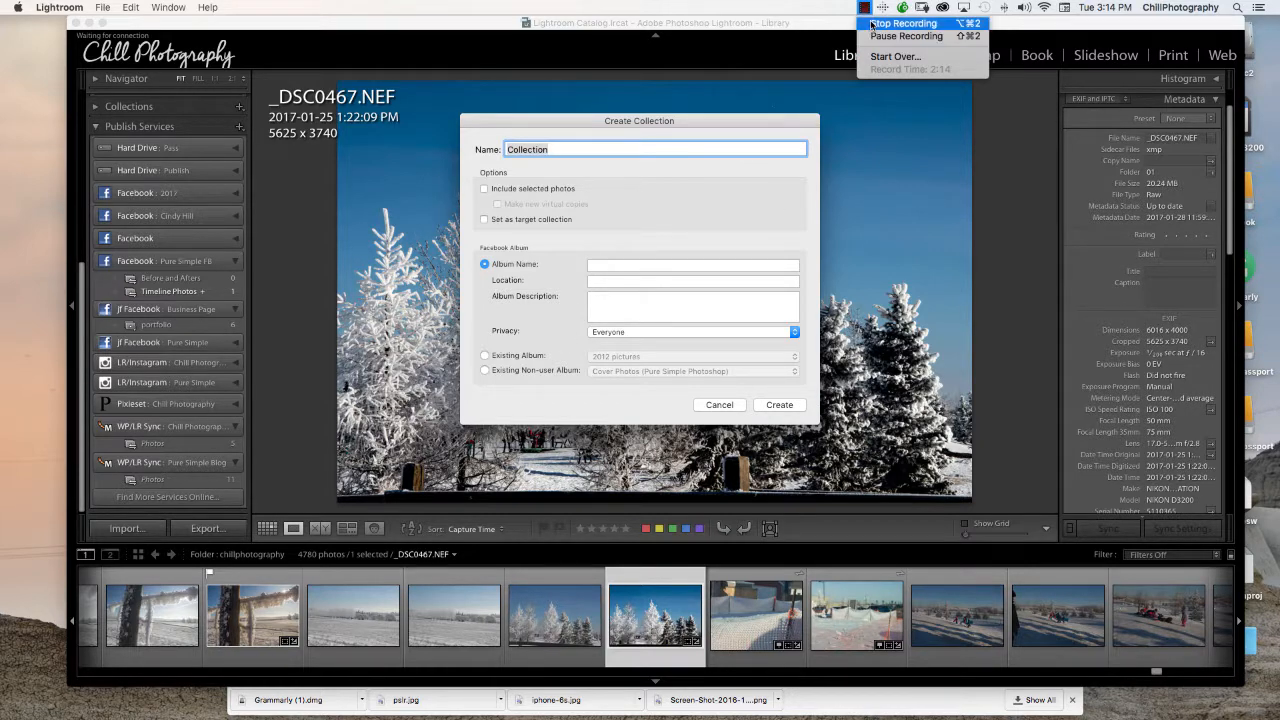